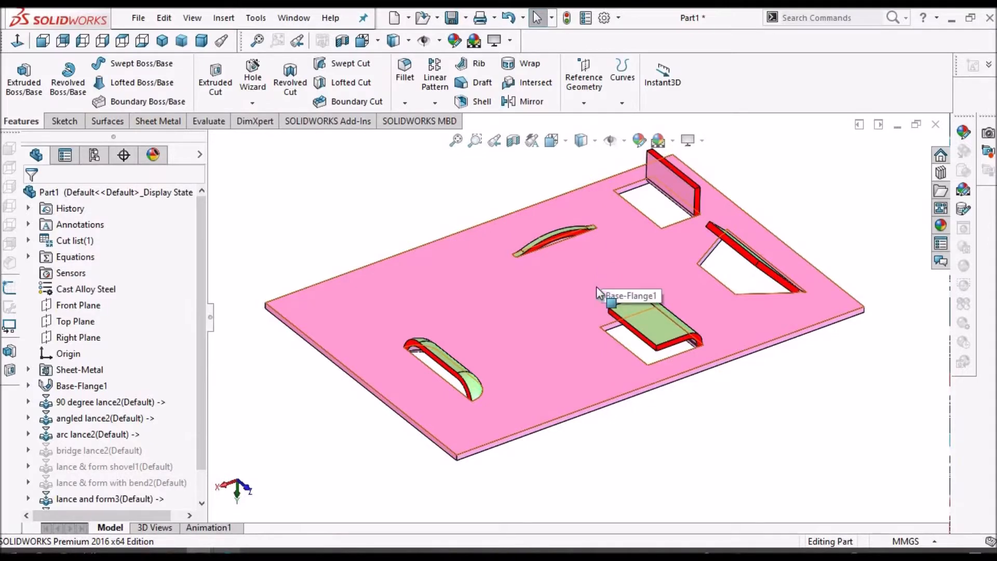
Examine the finished sheet-metal plate and its lance features from several angles
middle_drag(584, 263, 525, 362)
scroll(500, 369, up, 5)
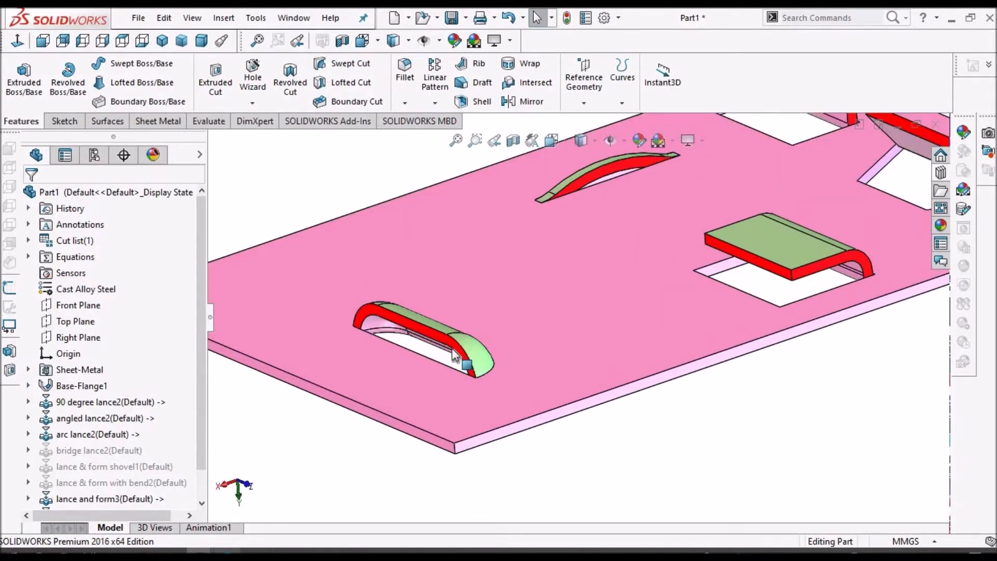
scroll(523, 307, down, 3)
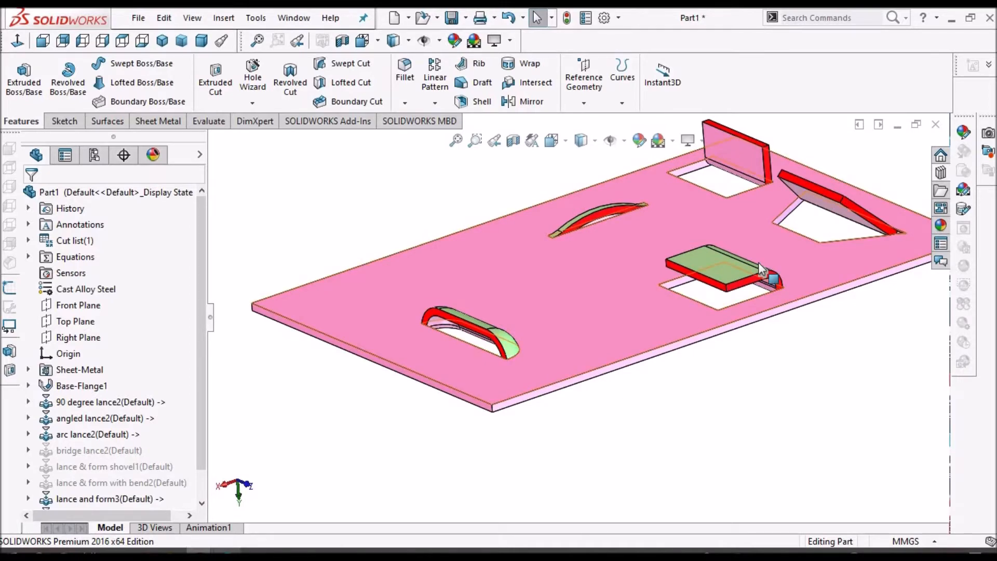
scroll(748, 266, down, 1)
scroll(748, 266, up, 1)
scroll(551, 267, down, 1)
scroll(551, 267, up, 1)
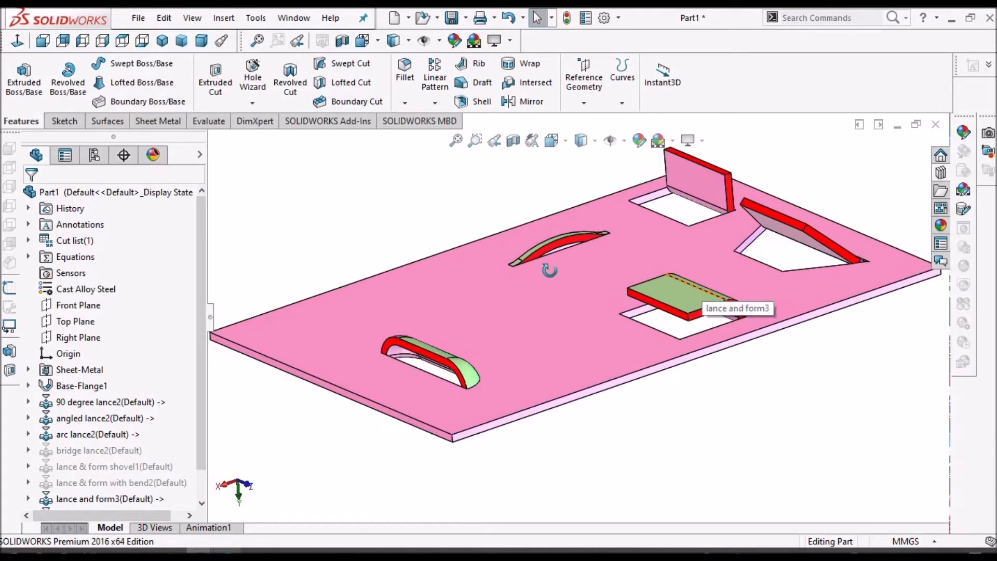
middle_drag(551, 267, 557, 296)
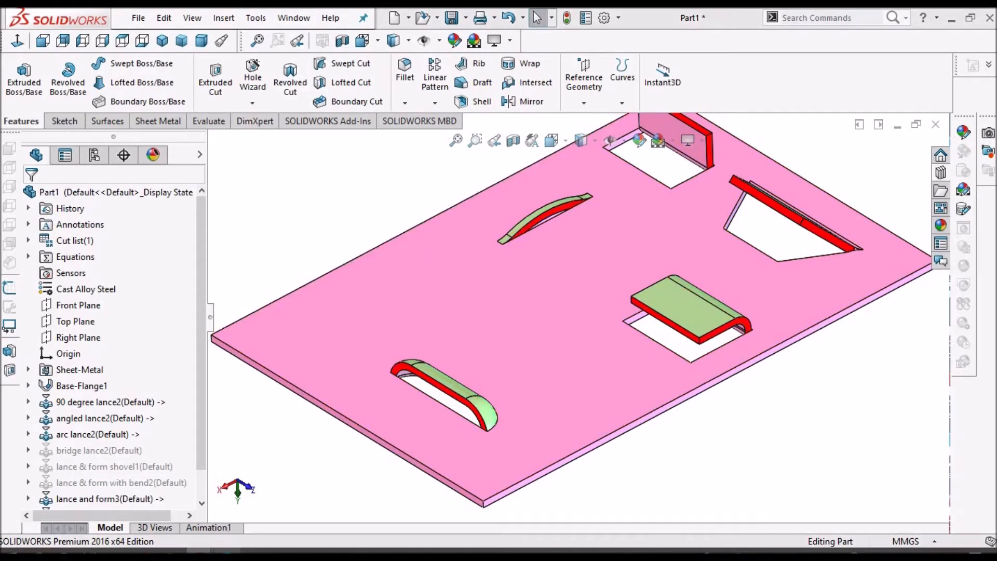
Switch to the PDF and scroll through the press illustration showing punch, die, workpiece and stripper plate
click(227, 554)
scroll(486, 453, down, 6)
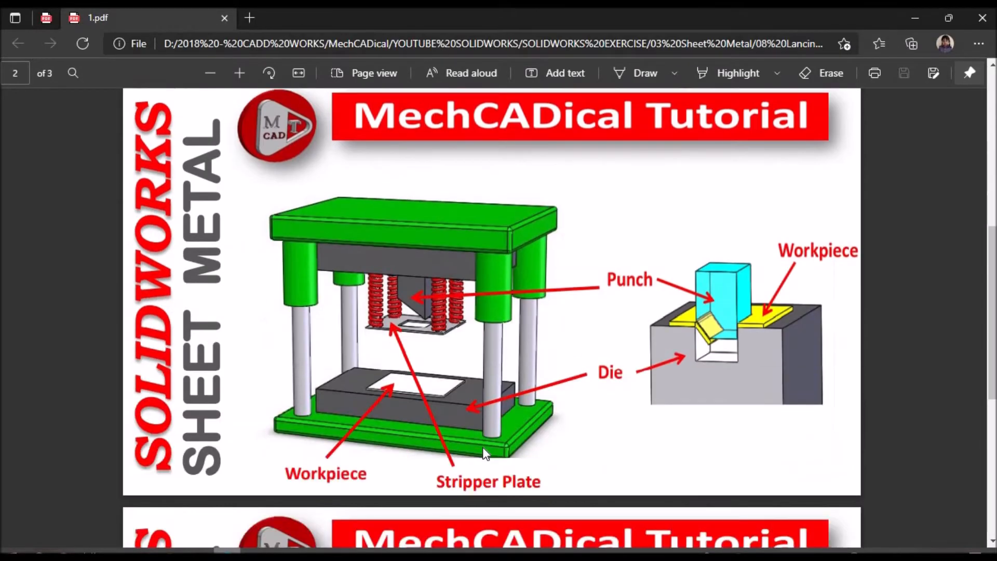
scroll(483, 450, down, 2)
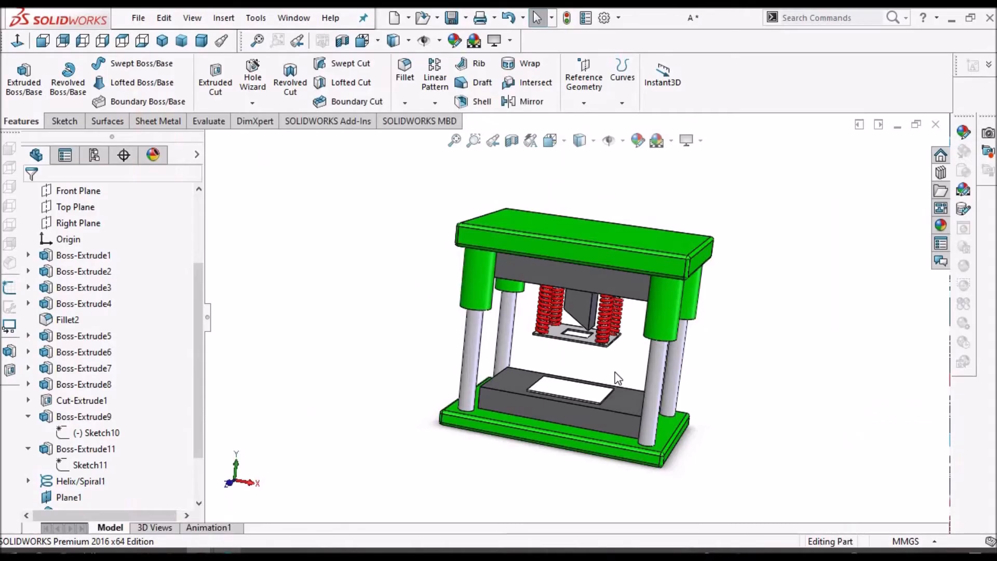
scroll(615, 377, down, 2)
scroll(610, 374, down, 2)
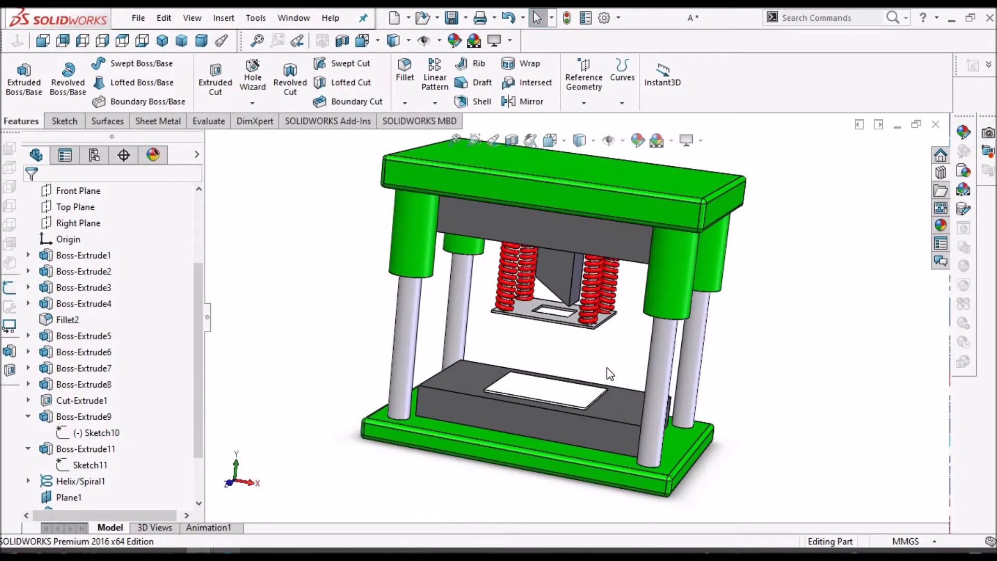
Inspect the press model's punch, stripper plate and die from several angles
middle_drag(610, 374, 616, 432)
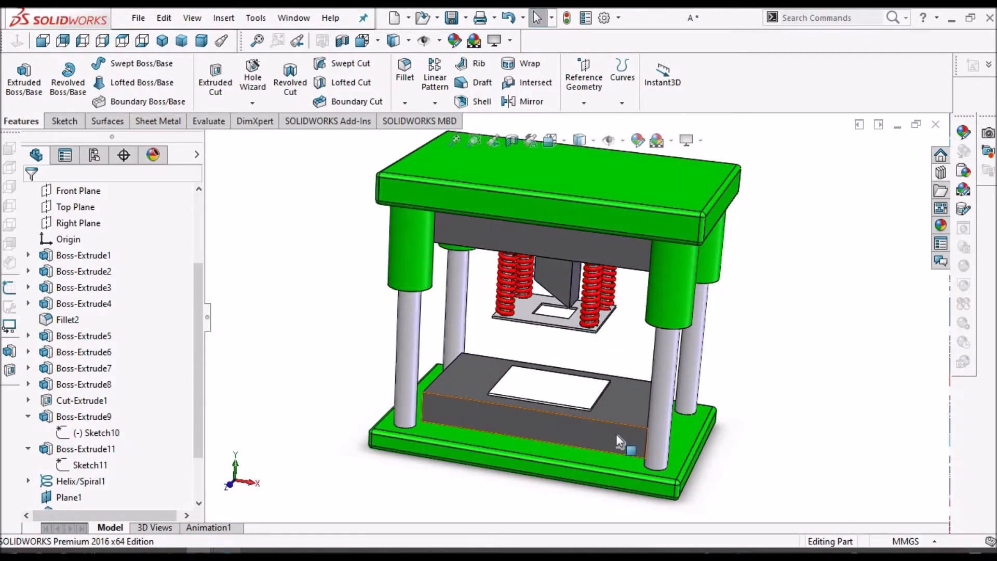
click(616, 434)
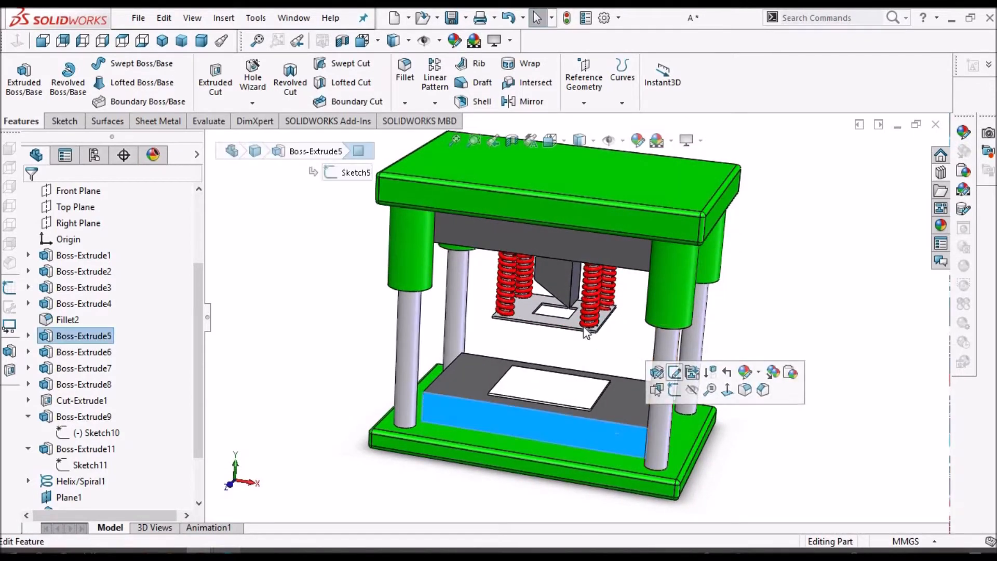
click(559, 273)
middle_drag(559, 273, 576, 320)
scroll(576, 320, down, 5)
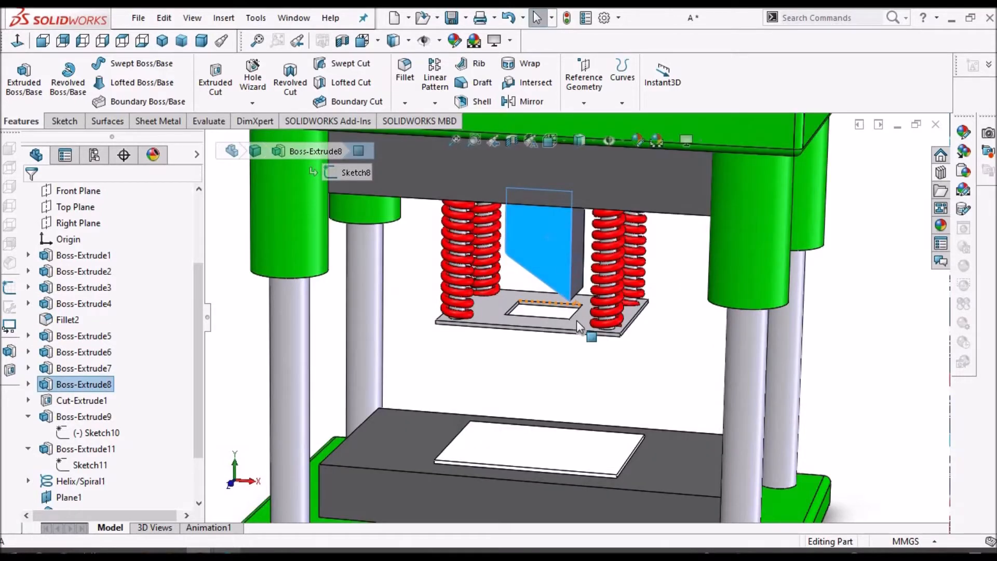
click(549, 459)
key(f)
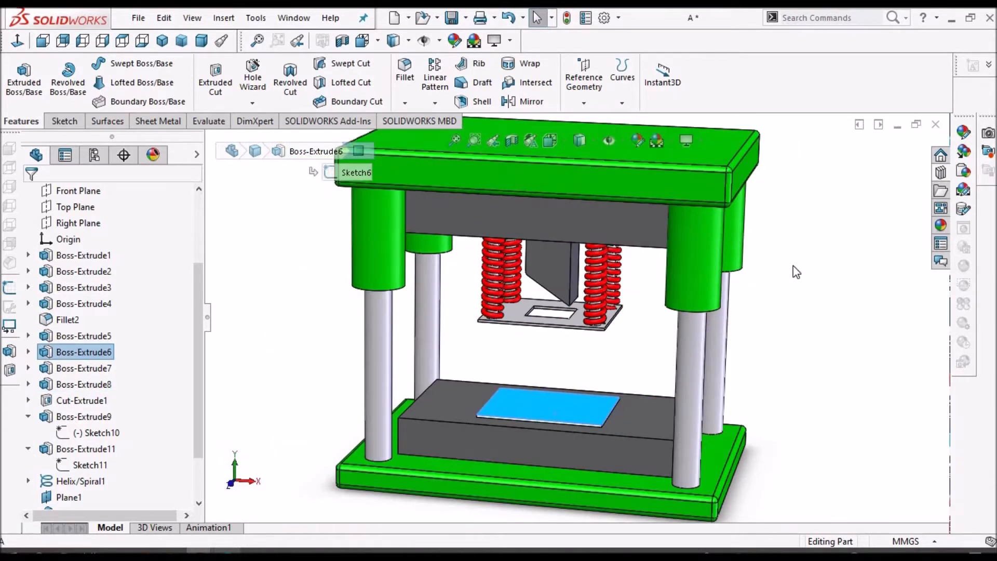
click(545, 379)
mouse_move(545, 376)
middle_down()
mouse_move(552, 332)
mouse_move(552, 364)
middle_up()
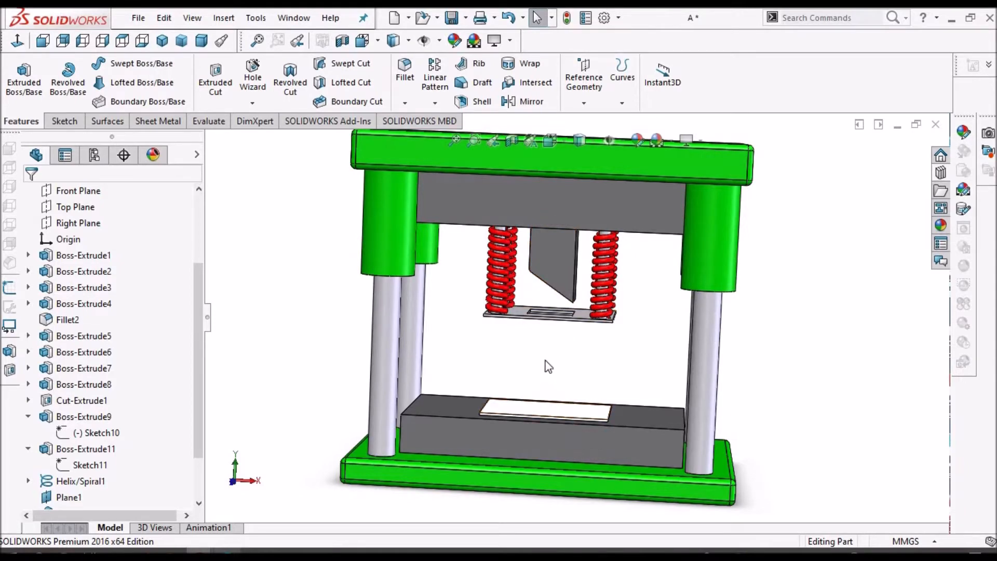
middle_drag(537, 387, 573, 378)
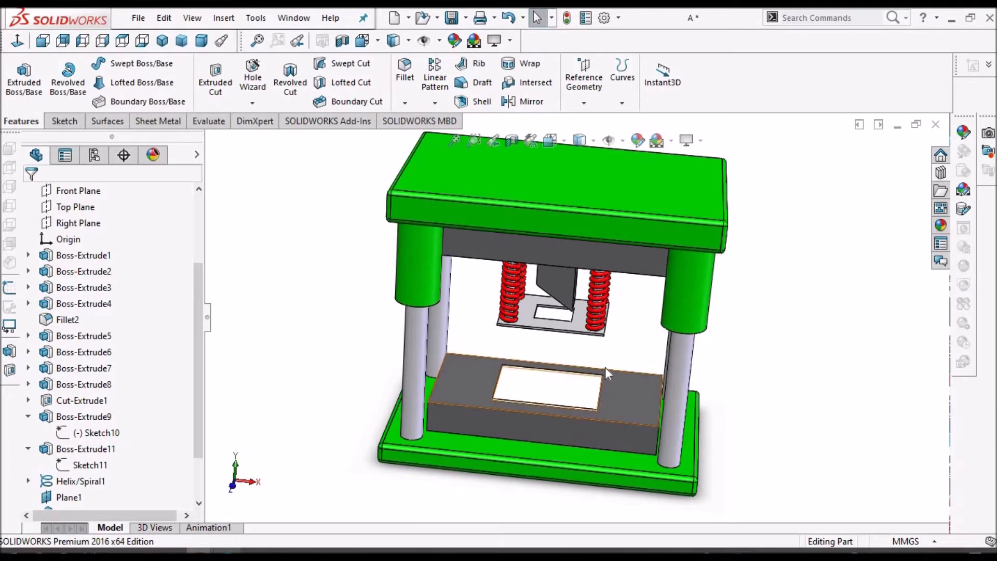
Switch to the Part3 window and examine the punch and die model closely from several angles
click(294, 18)
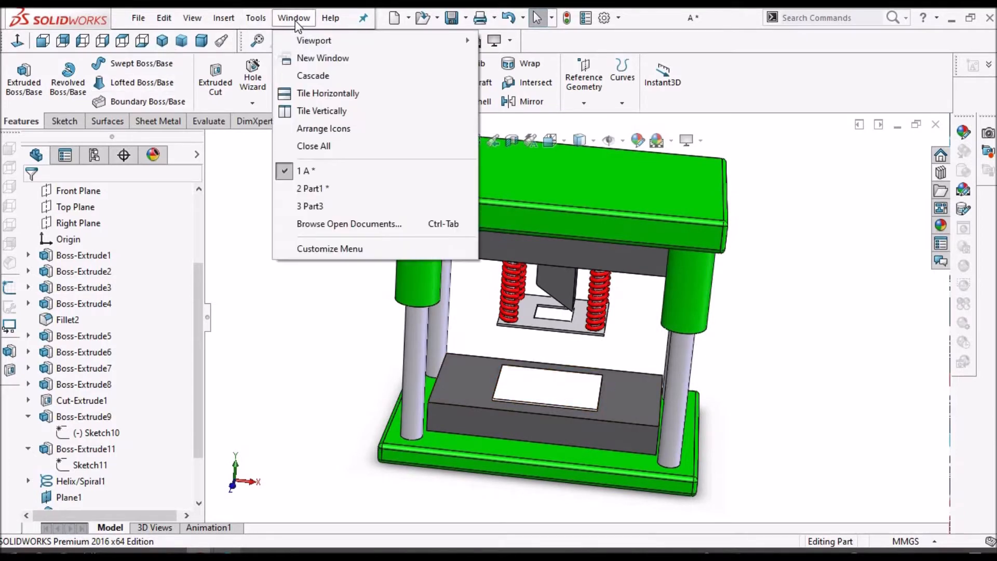
click(319, 206)
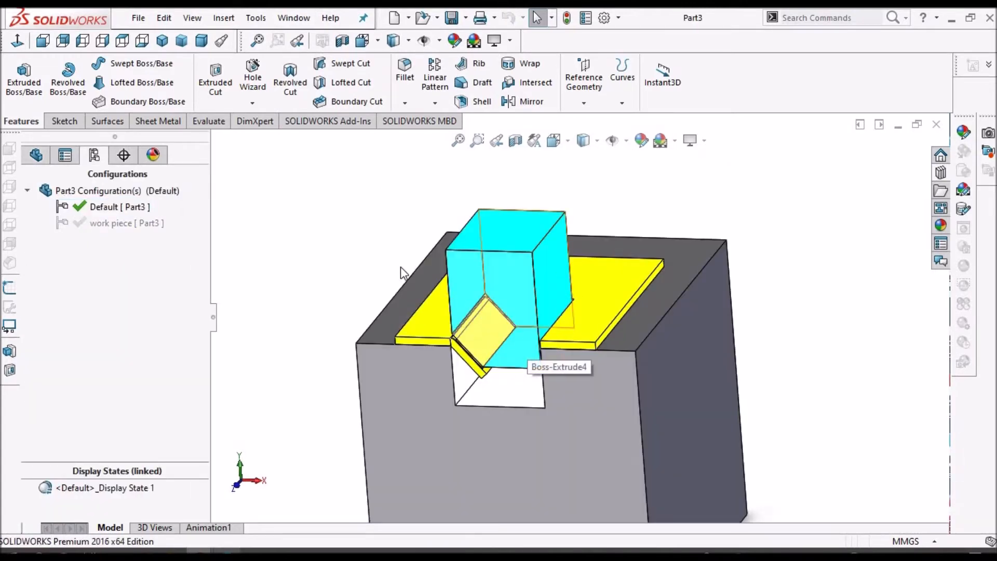
scroll(592, 359, up, 3)
middle_drag(558, 379, 572, 412)
click(569, 408)
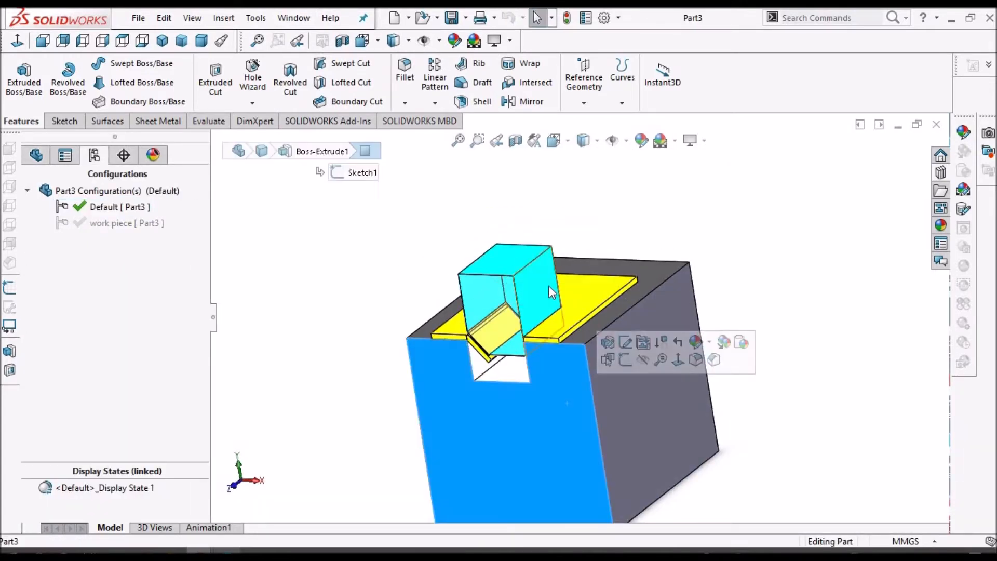
click(732, 300)
middle_drag(537, 336, 550, 337)
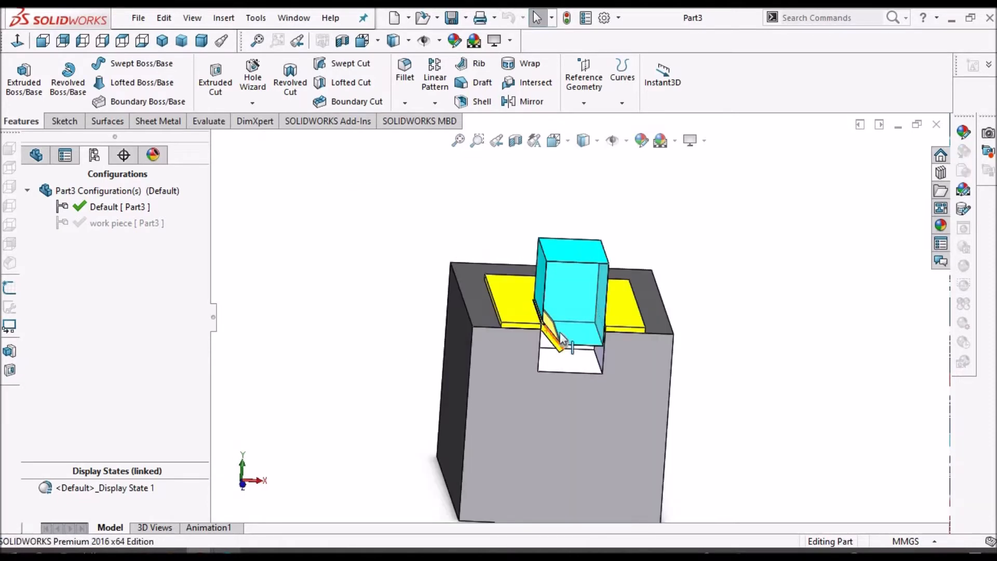
scroll(572, 344, down, 3)
middle_drag(601, 313, 630, 240)
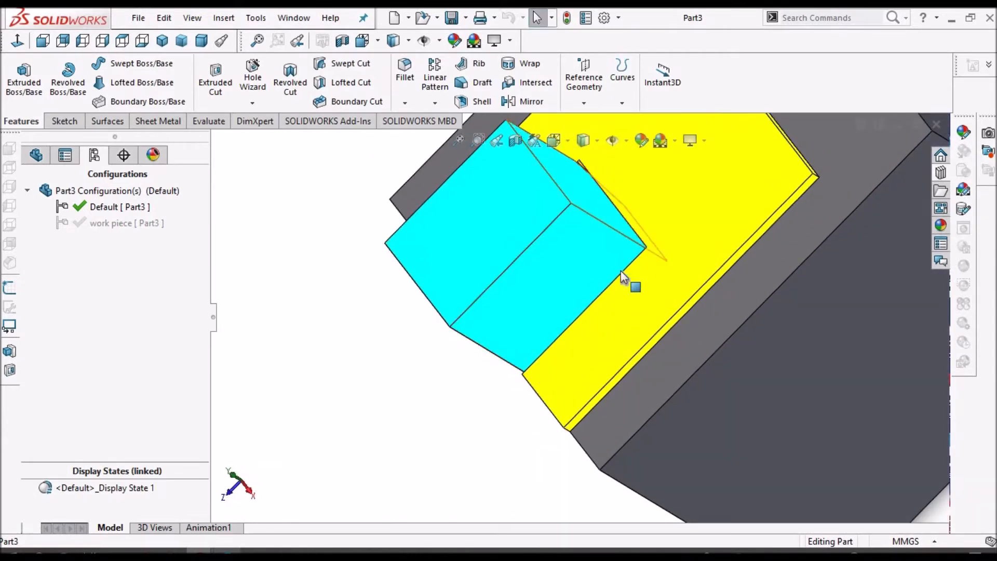
middle_drag(539, 289, 470, 358)
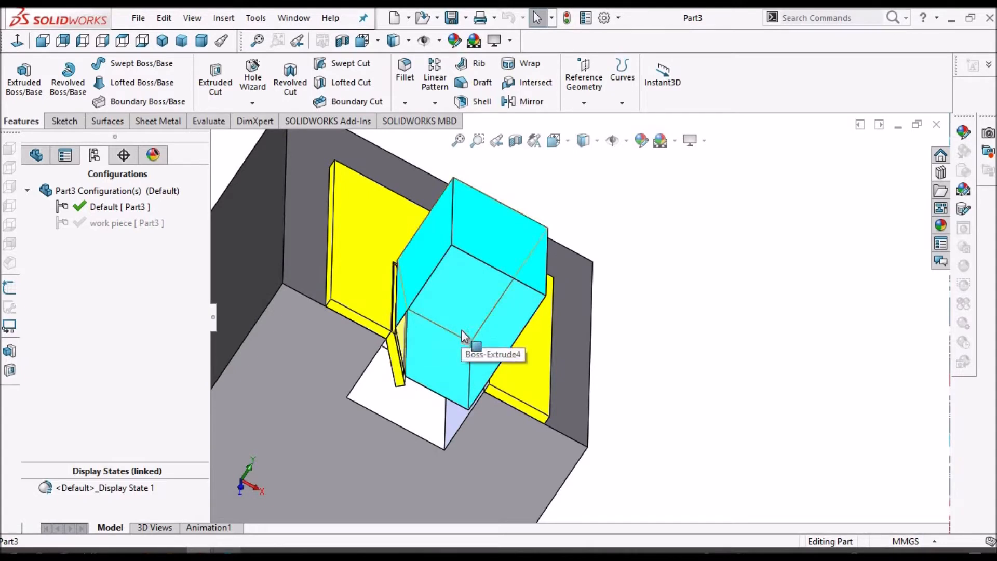
middle_drag(426, 310, 203, 282)
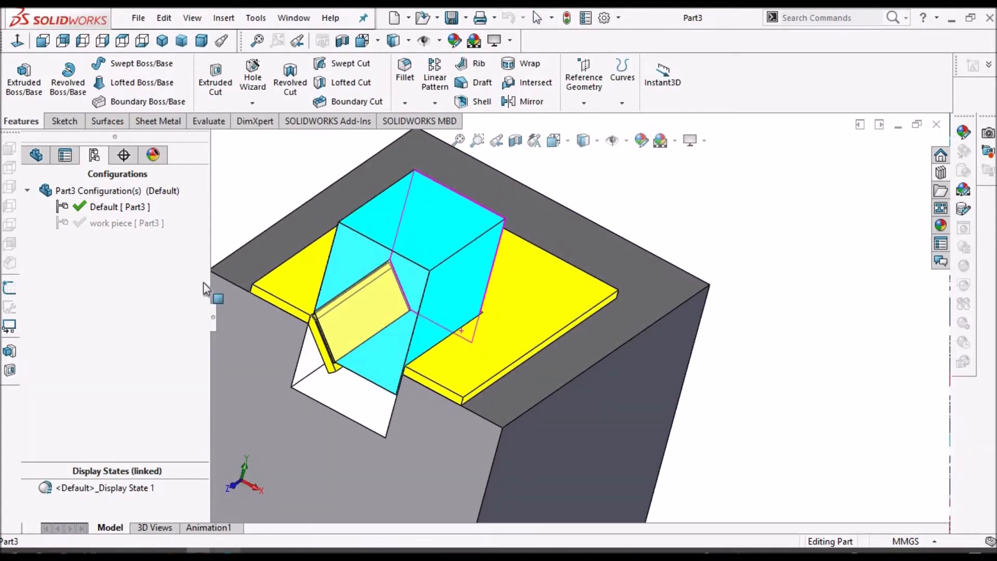
Activate the work piece configuration of the punch and die model
double_click(105, 223)
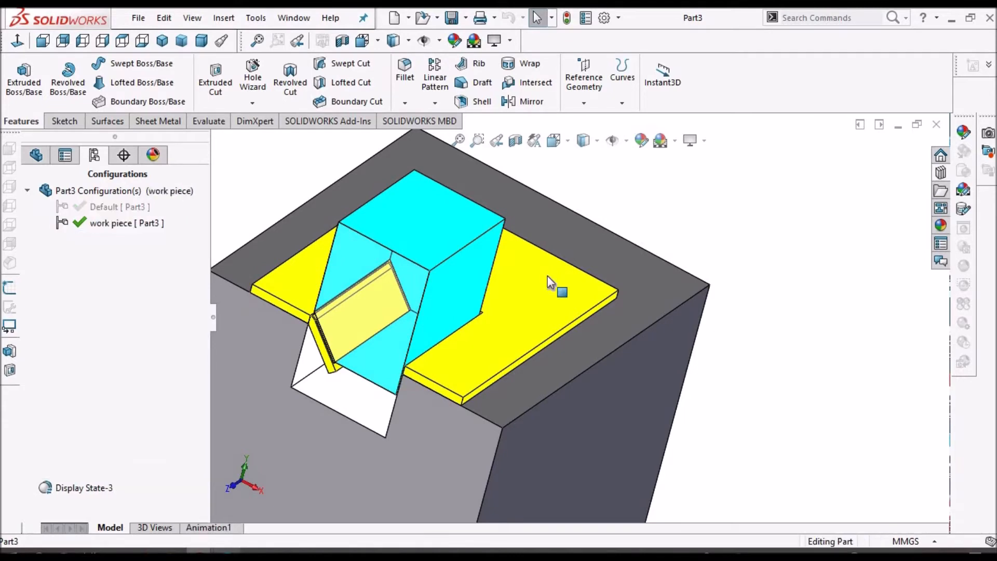
middle_drag(684, 243, 557, 254)
key(f)
middle_drag(633, 294, 696, 345)
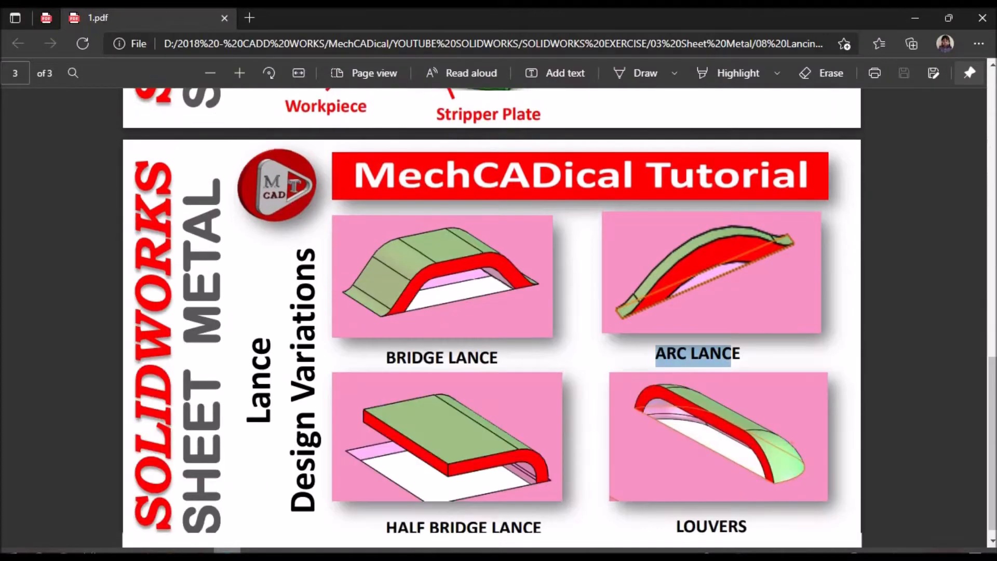
Switch to the PDF and review the lance design variations page
scroll(439, 405, down, 1)
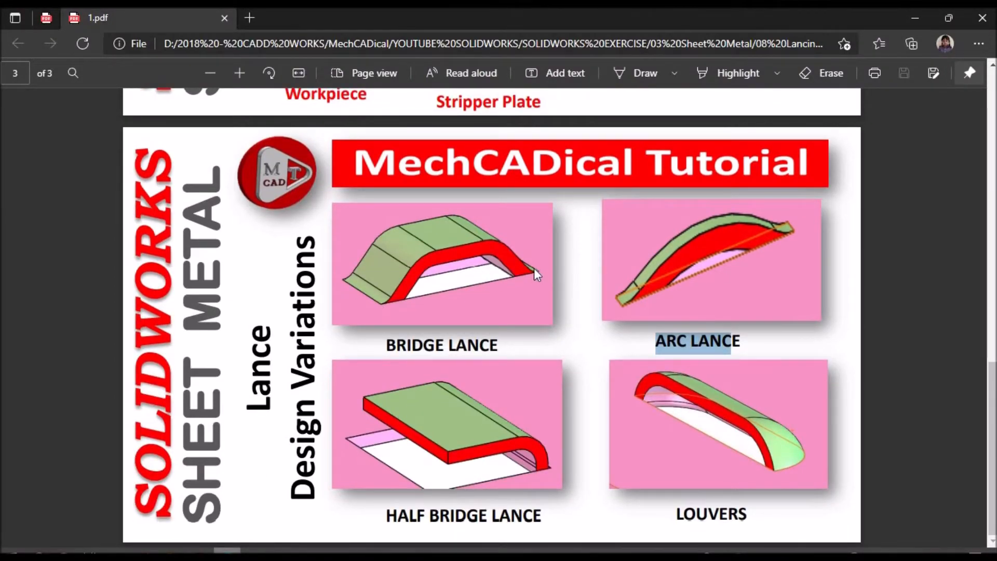
click(481, 355)
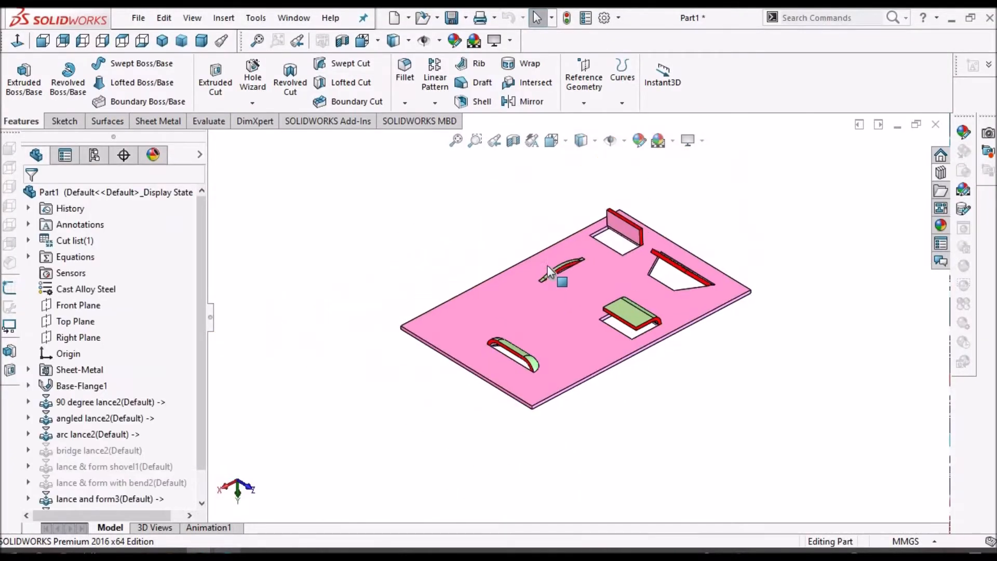
Open the Design Library beside the sheet-metal part to show the available lance forming tools
scroll(621, 289, down, 4)
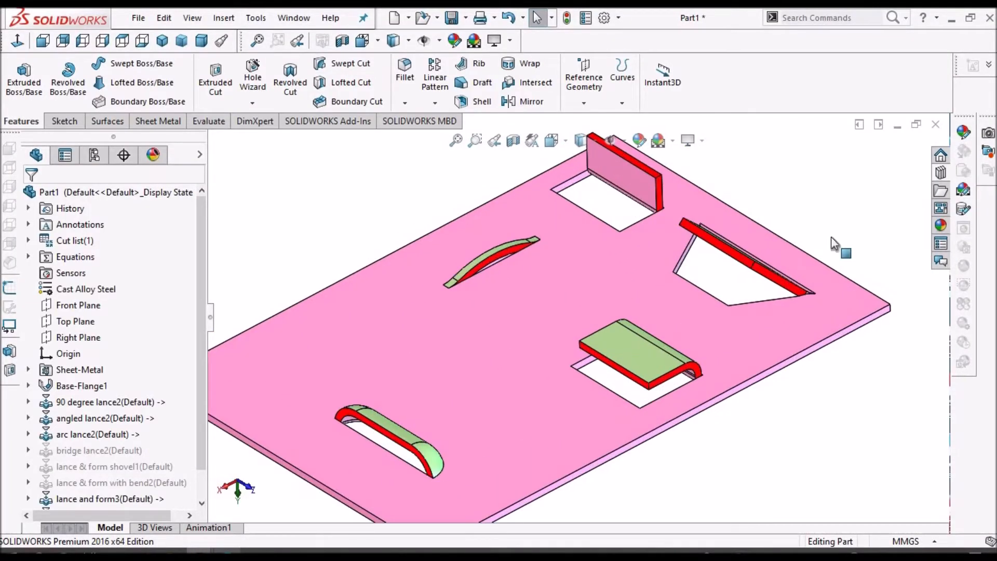
click(941, 173)
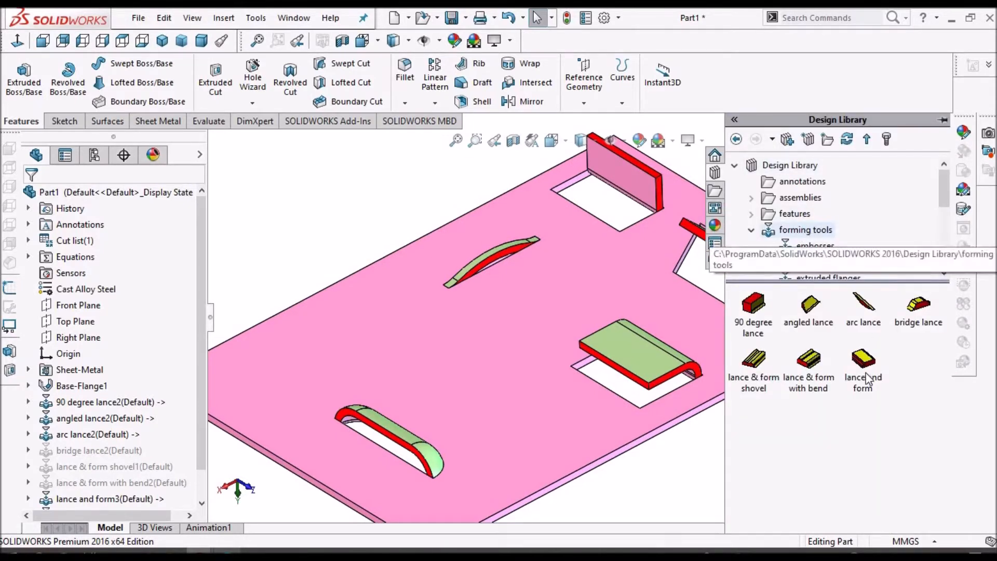
key(z)
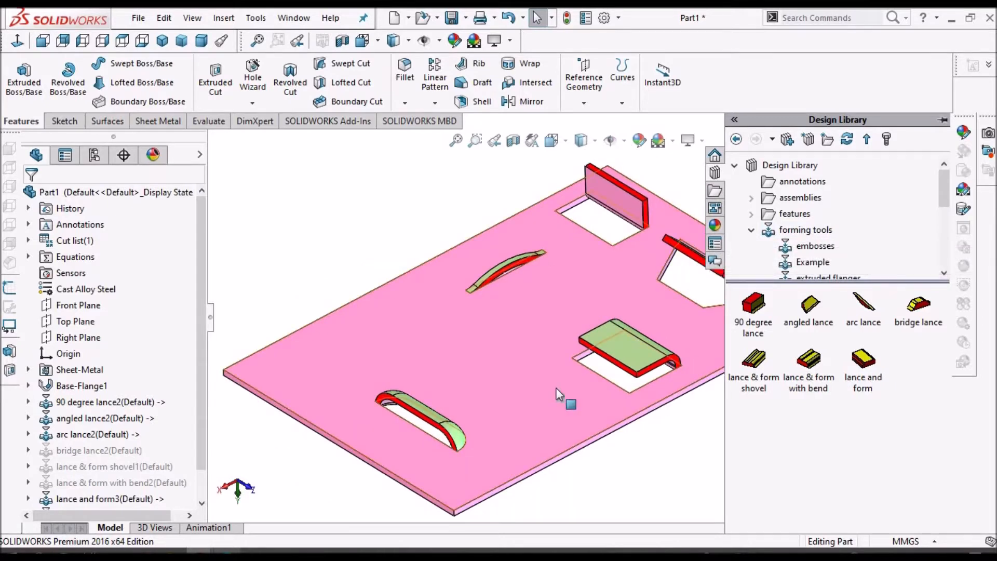
scroll(558, 390, up, 2)
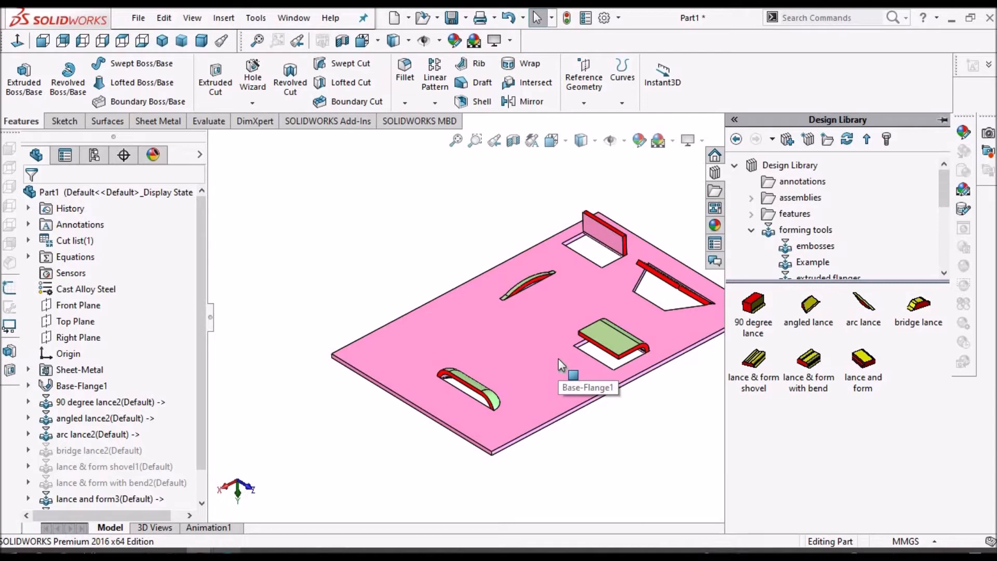
scroll(662, 383, down, 2)
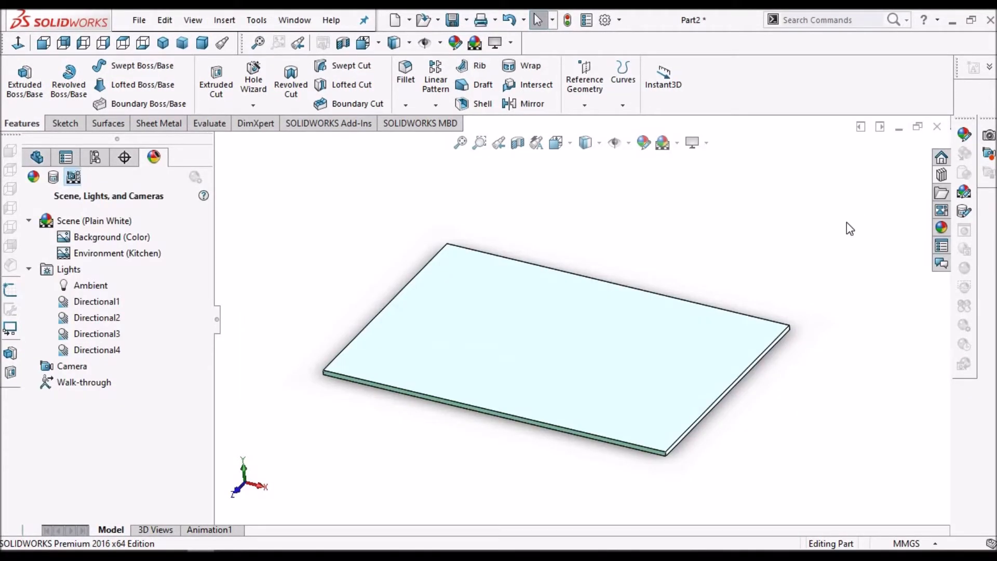
Open the lances forming tools and drop the 90 degree lance onto the plate's top face, accepting the feature
click(942, 175)
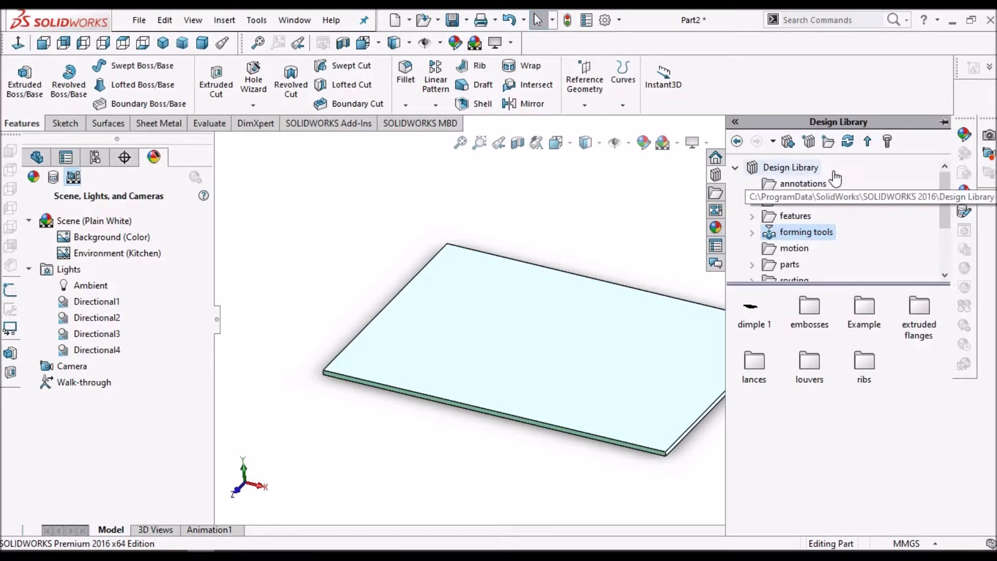
click(753, 233)
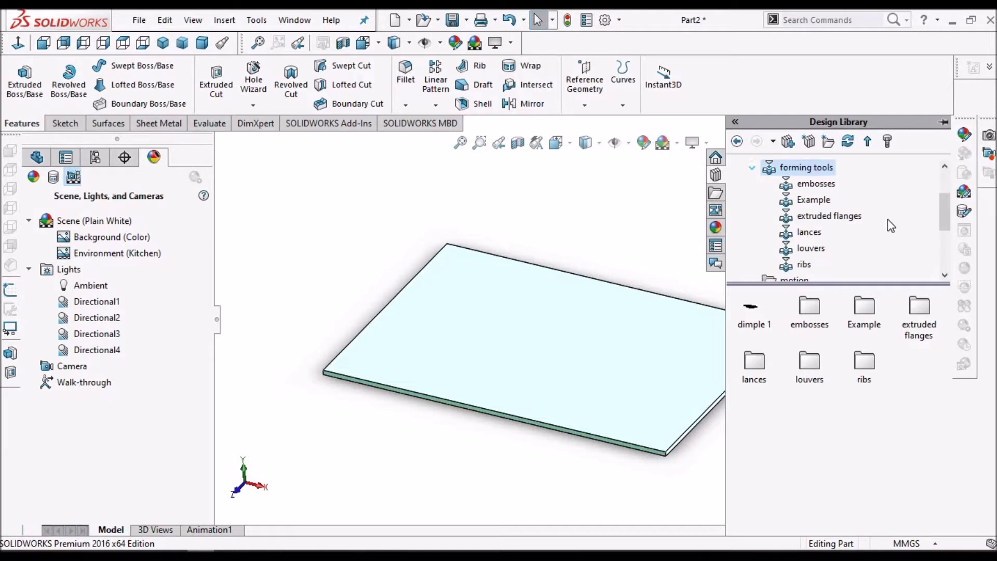
click(807, 233)
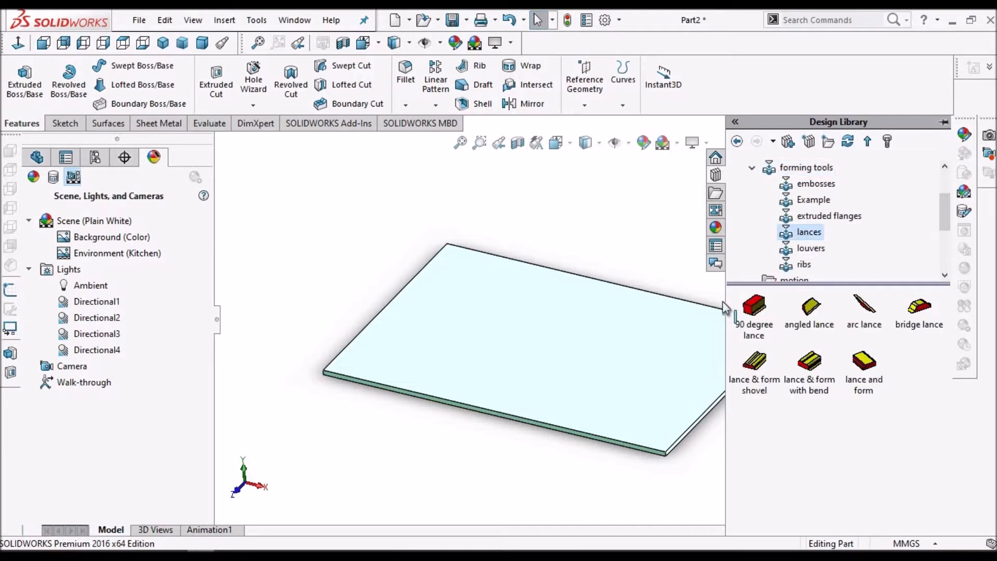
click(757, 311)
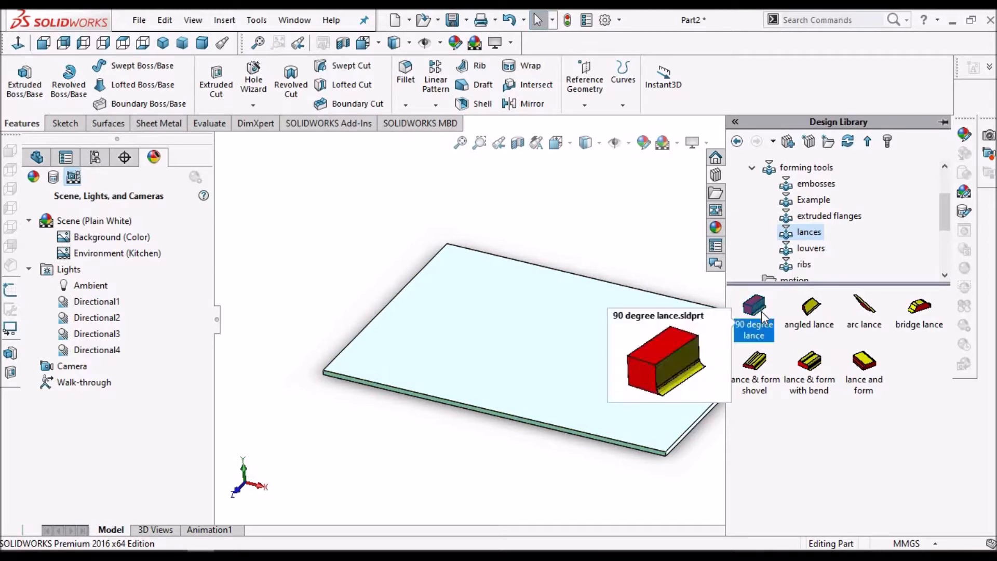
drag(754, 320, 545, 336)
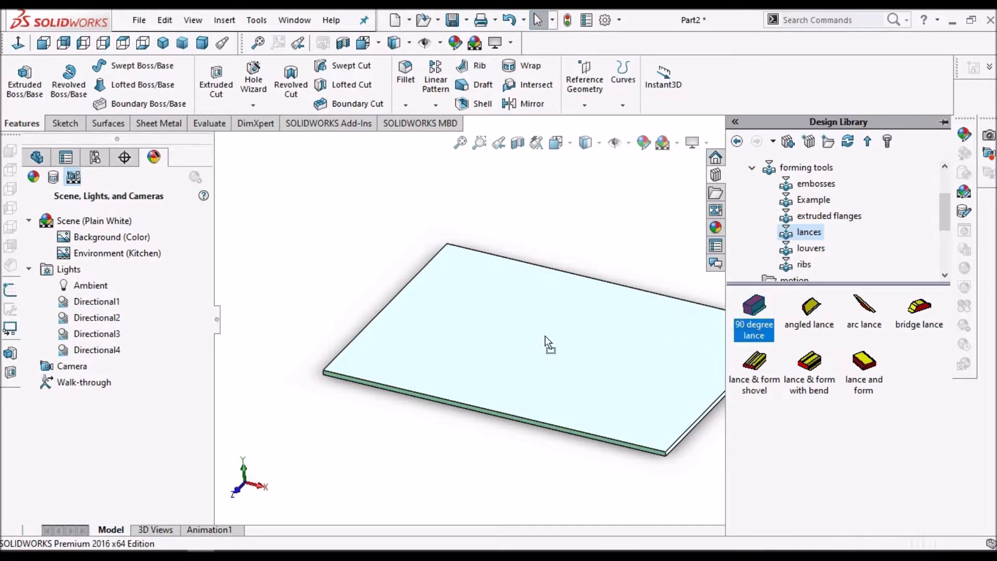
drag(430, 349, 495, 466)
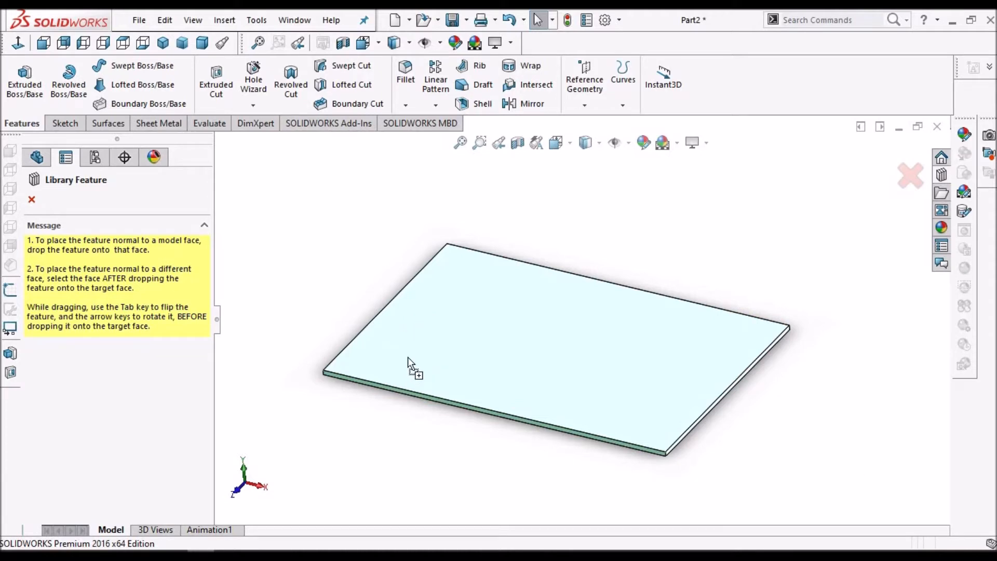
drag(407, 357, 408, 357)
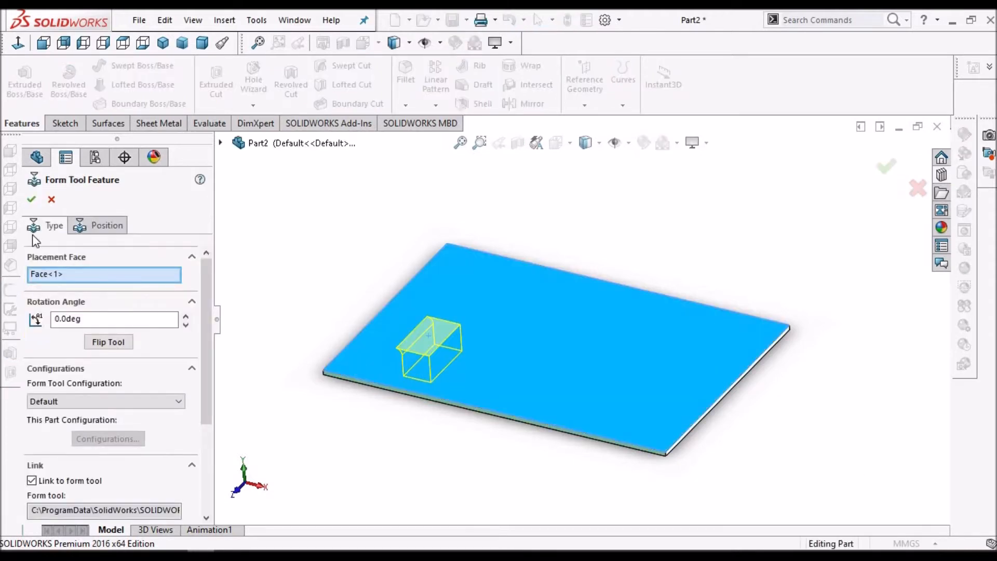
click(31, 201)
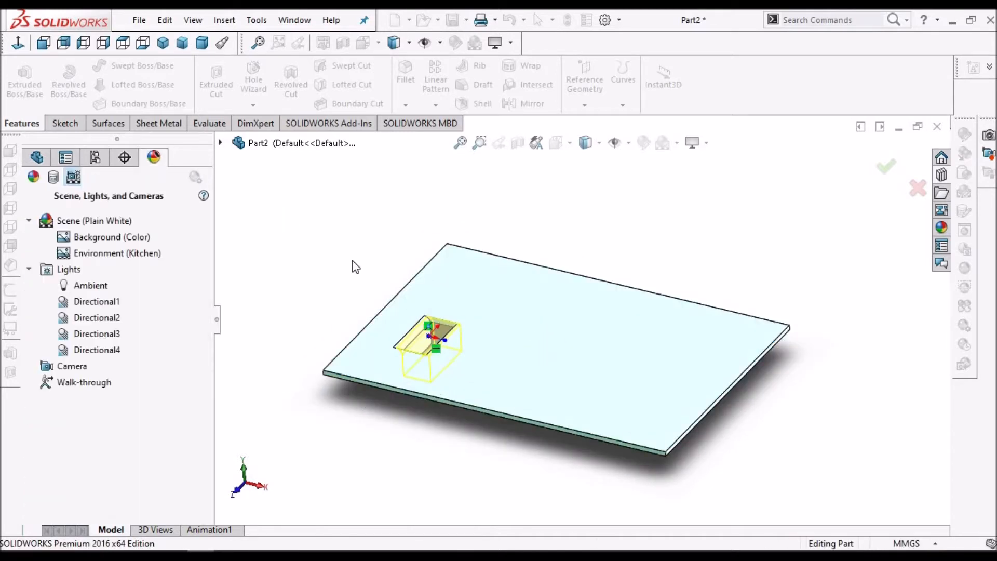
Drop the angled lance onto the plate's top face and switch to positioning its centre point
mouse_move(488, 328)
middle_down()
mouse_move(379, 248)
mouse_move(341, 187)
mouse_move(279, 216)
mouse_move(409, 309)
mouse_move(438, 229)
mouse_move(528, 404)
mouse_move(492, 245)
mouse_move(465, 203)
mouse_move(475, 265)
middle_up()
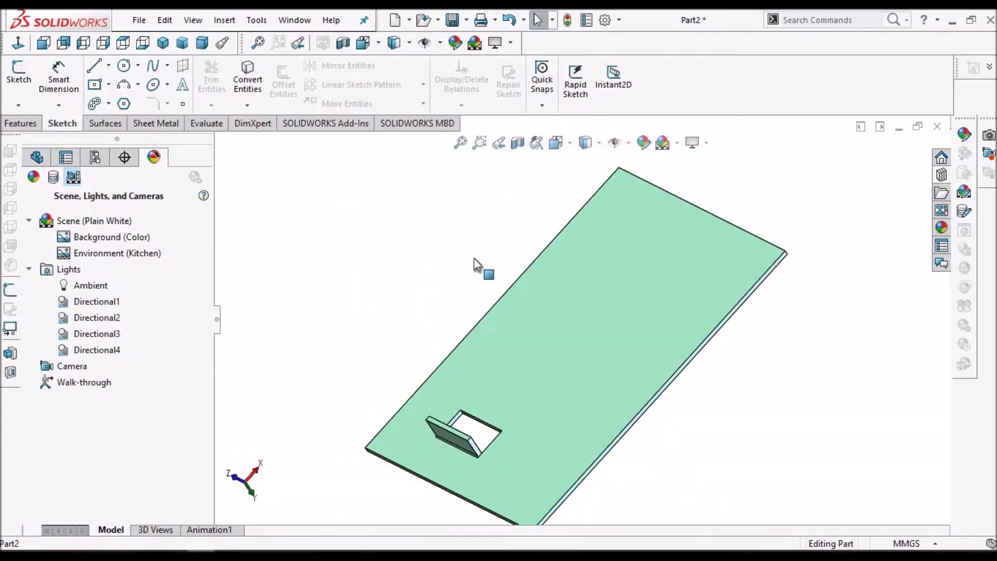
middle_drag(508, 517, 521, 436)
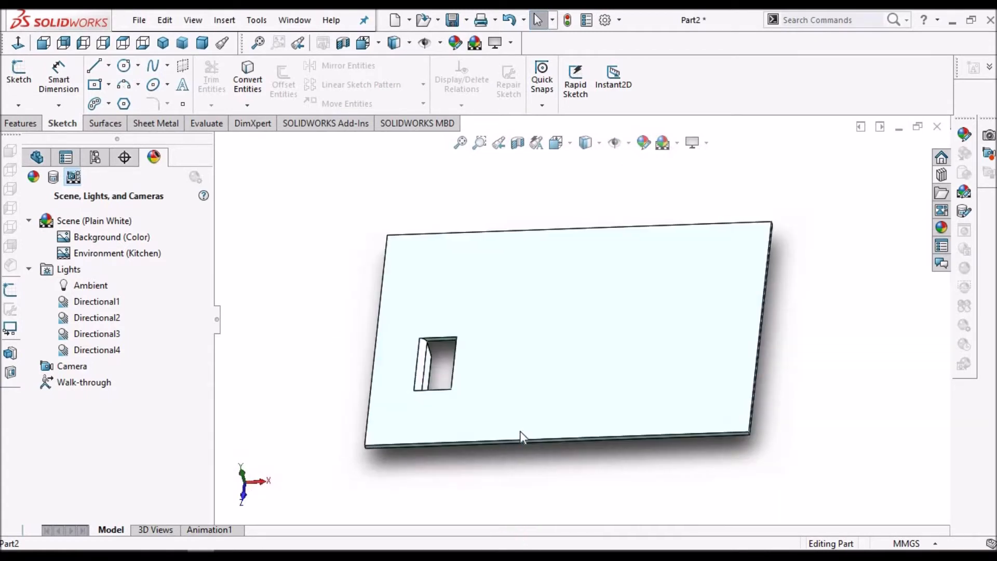
click(942, 175)
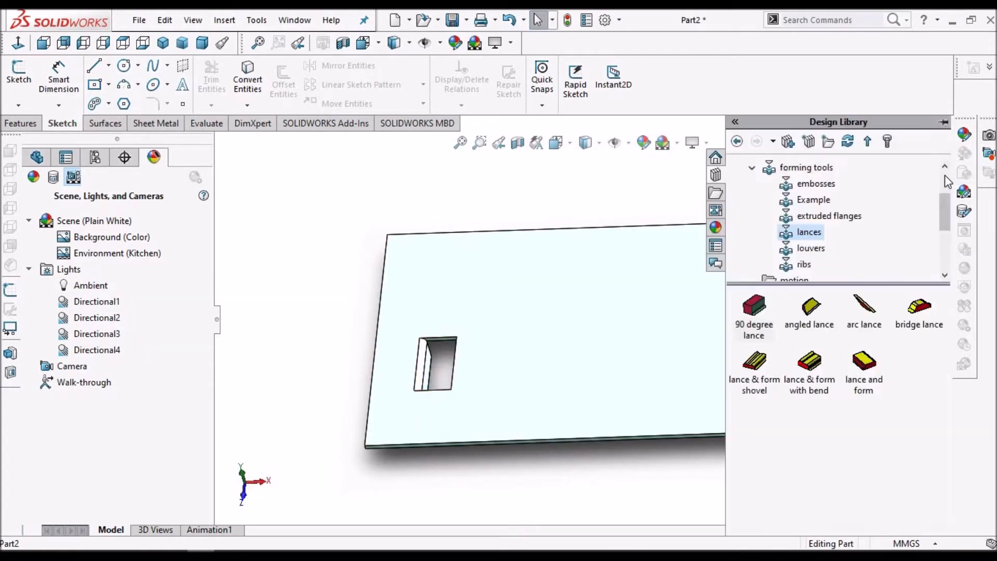
drag(819, 312, 452, 299)
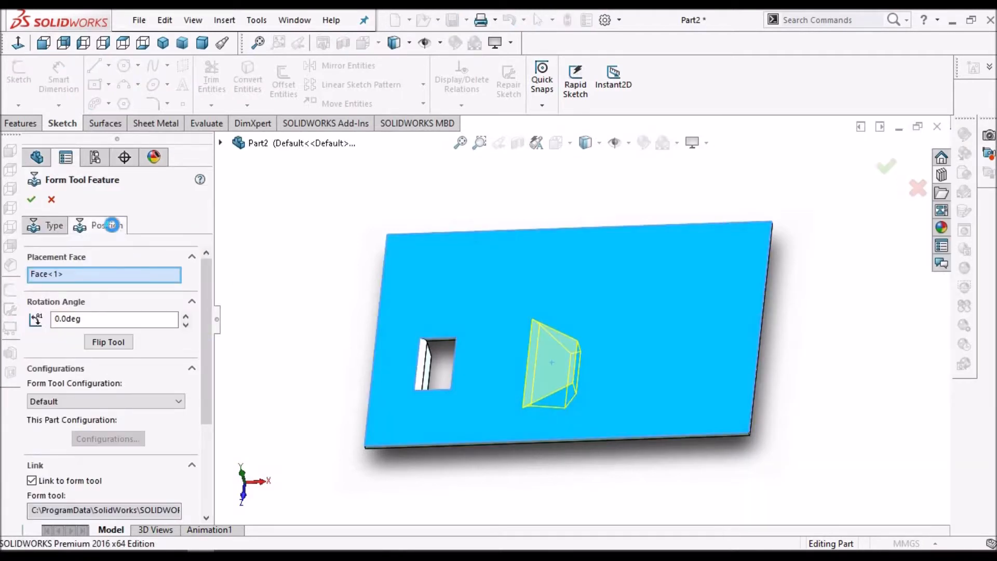
click(113, 225)
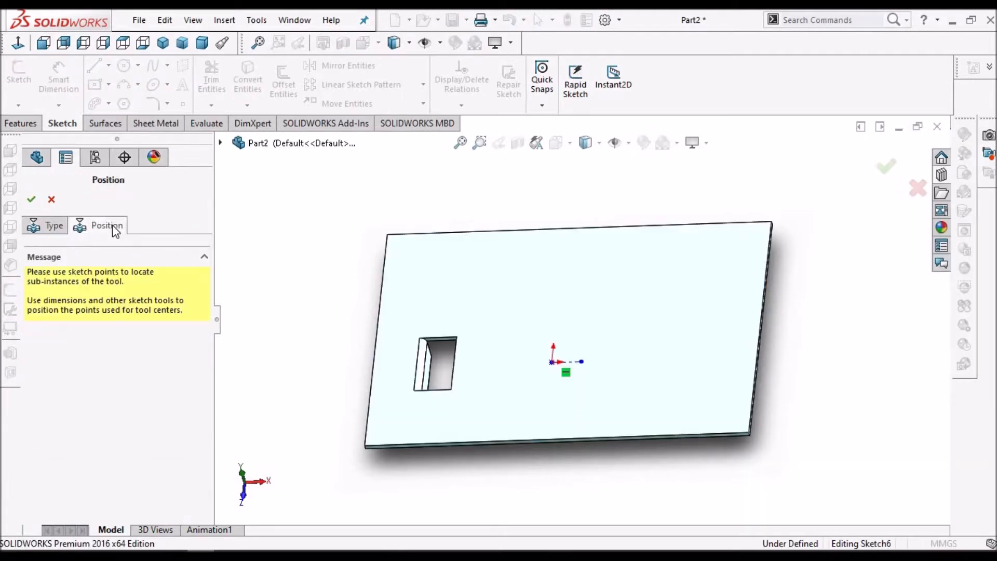
In a normal view, dimension the angled lance's centre point 30 mm from the plate's bottom edge
right_click(336, 253)
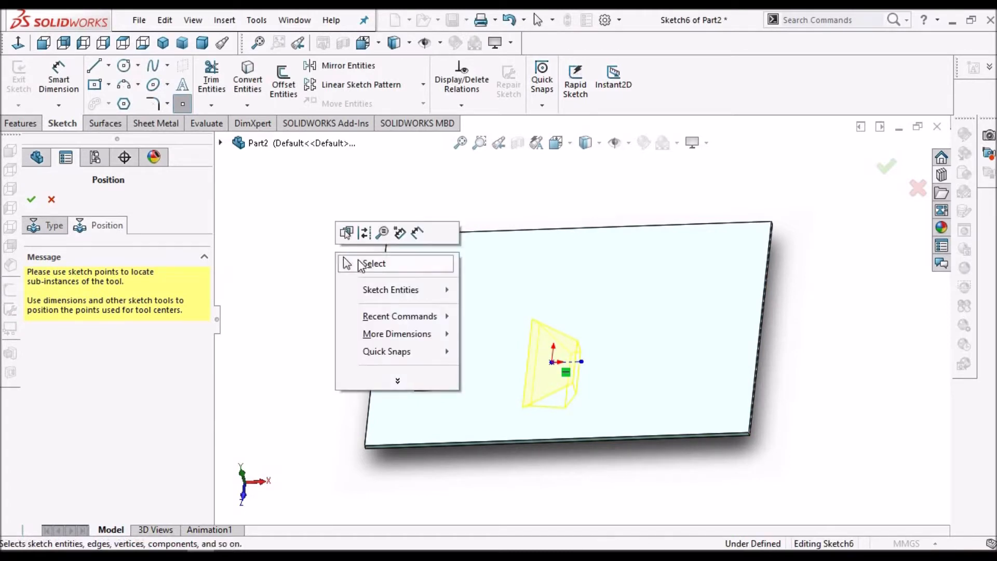
click(346, 263)
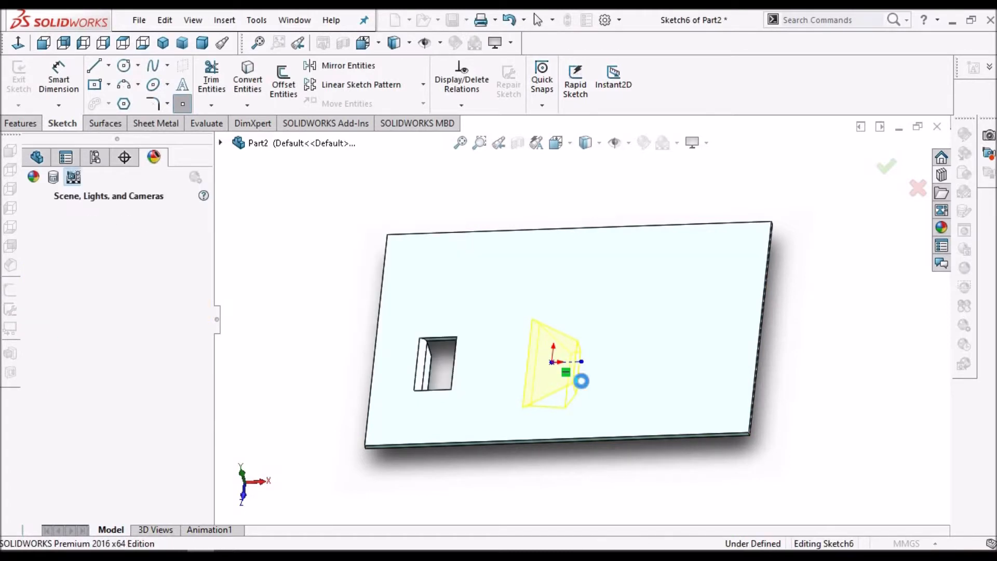
click(17, 49)
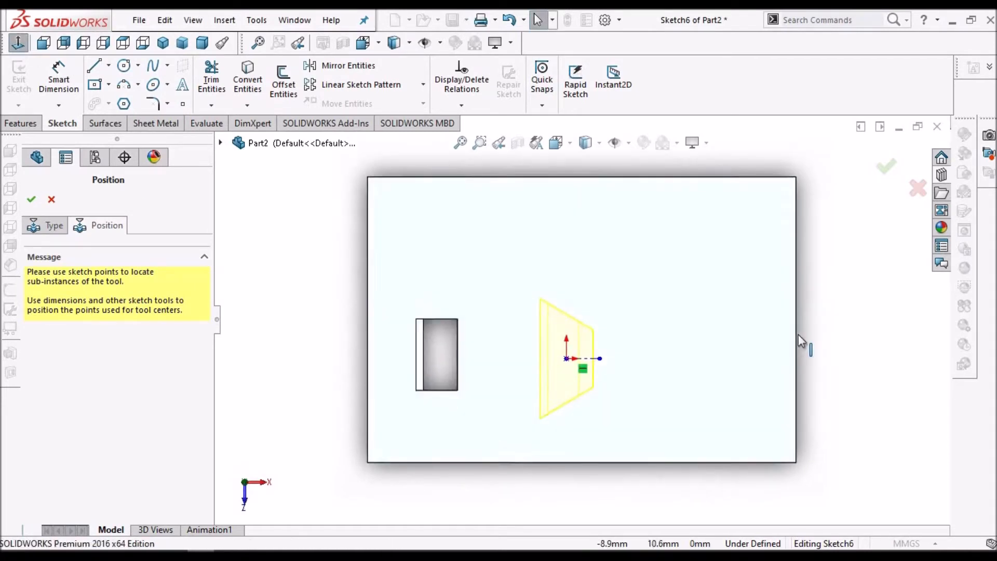
click(59, 76)
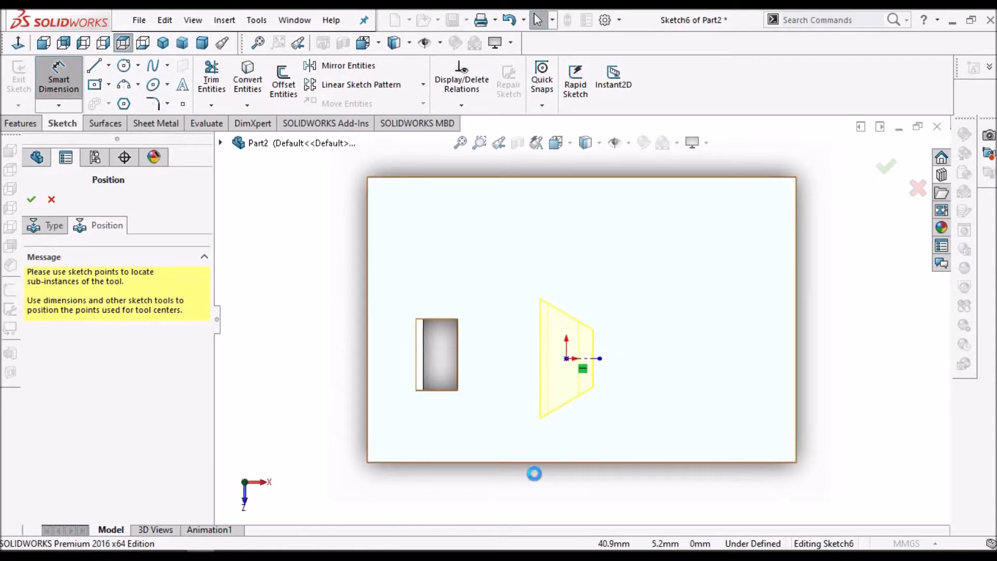
click(644, 463)
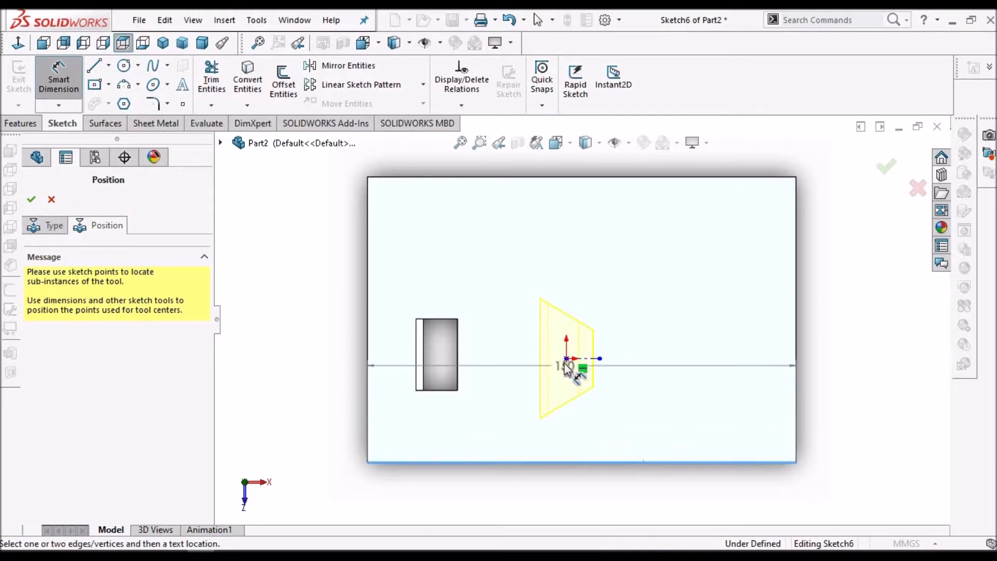
click(567, 359)
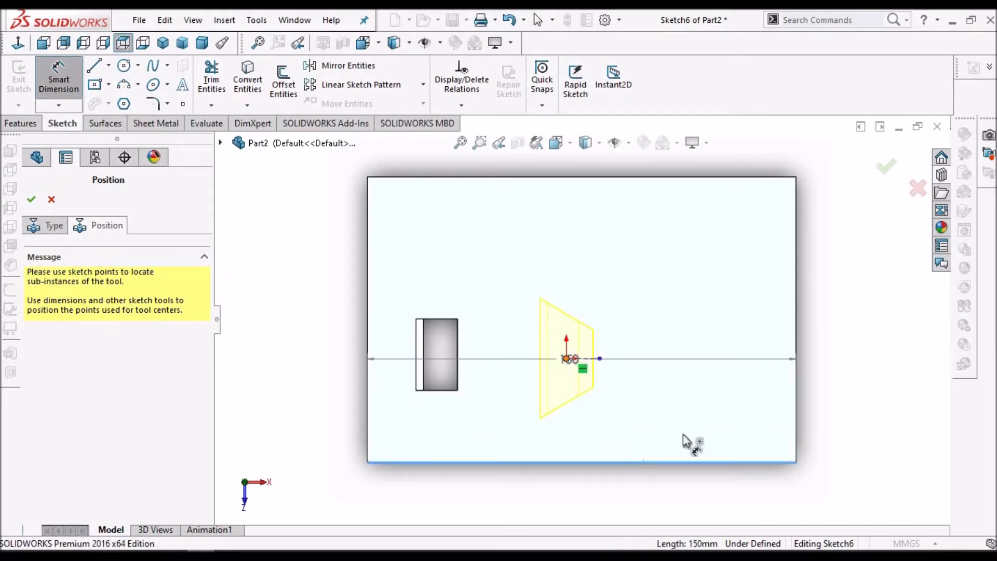
click(675, 413)
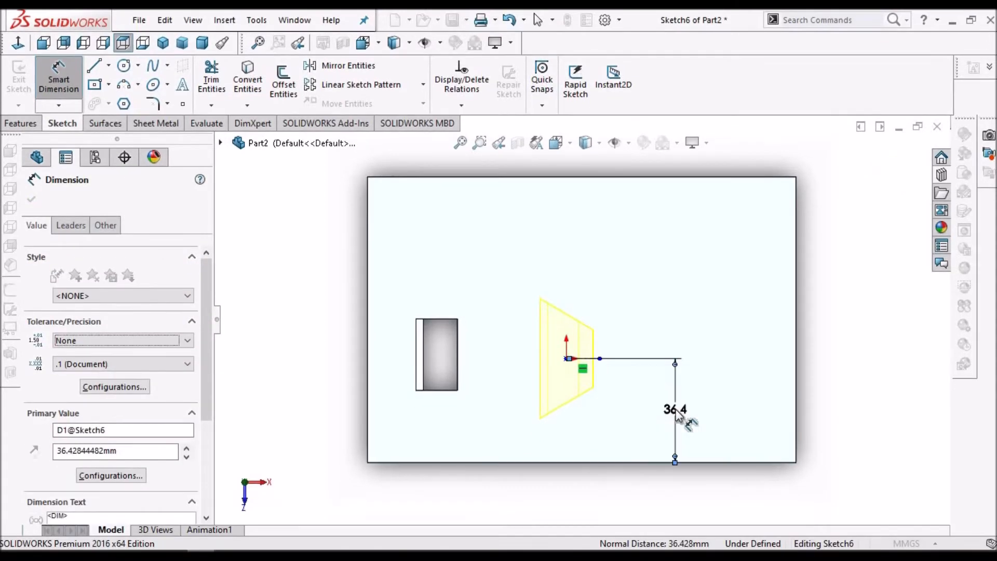
double_click(654, 443)
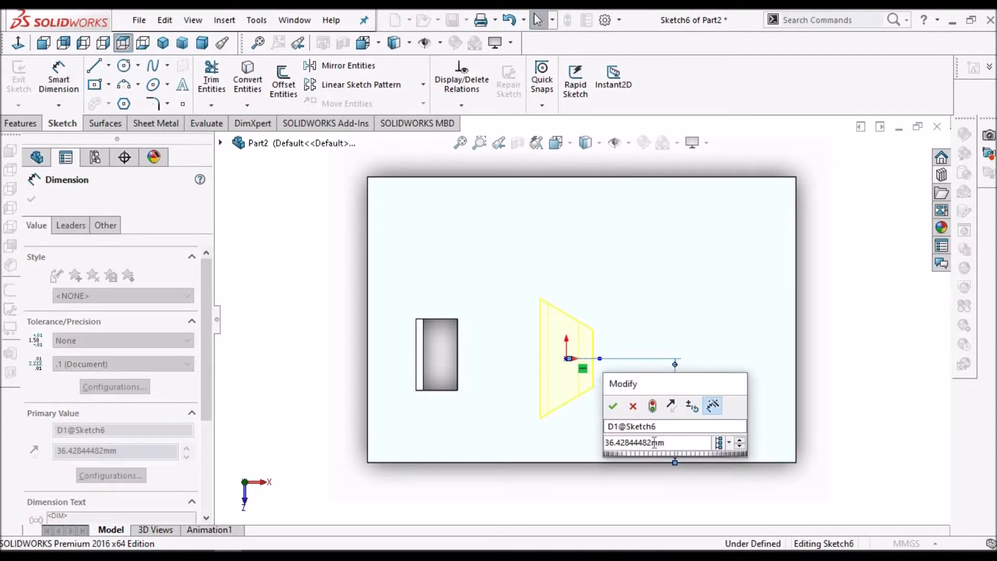
text(30)
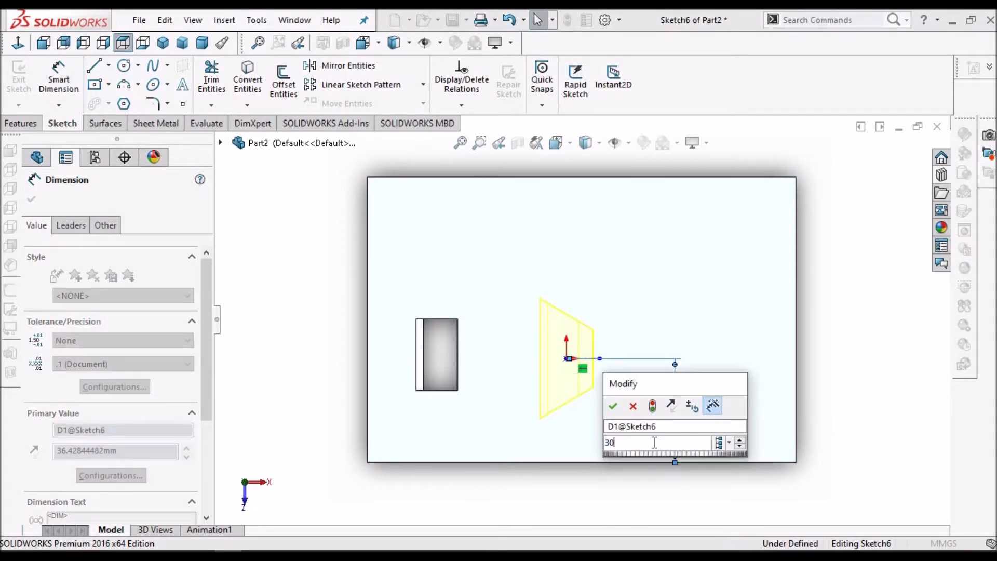
key(Escape)
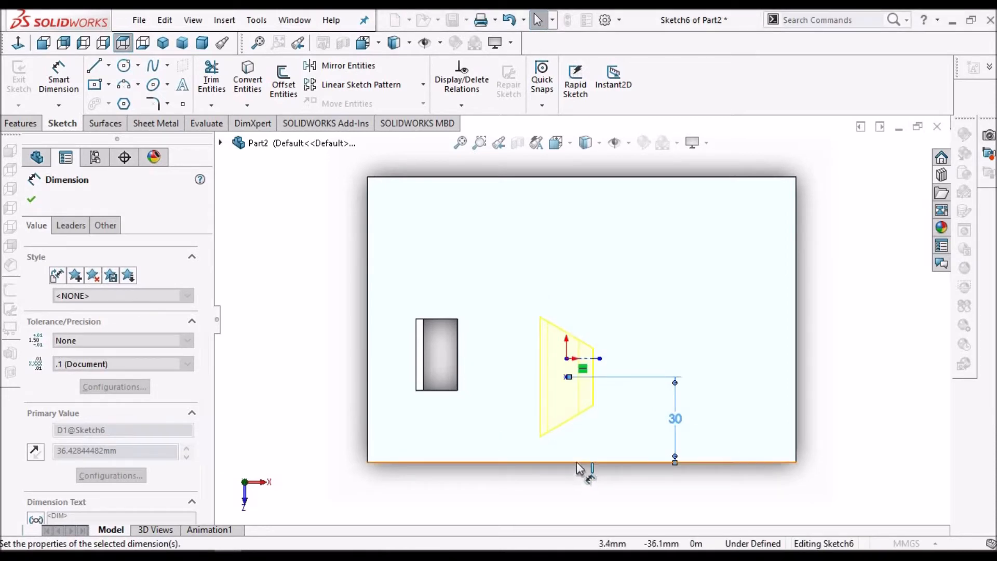
Dimension the centre point 50 mm from the plate's left edge and finish the angled lance feature
click(368, 400)
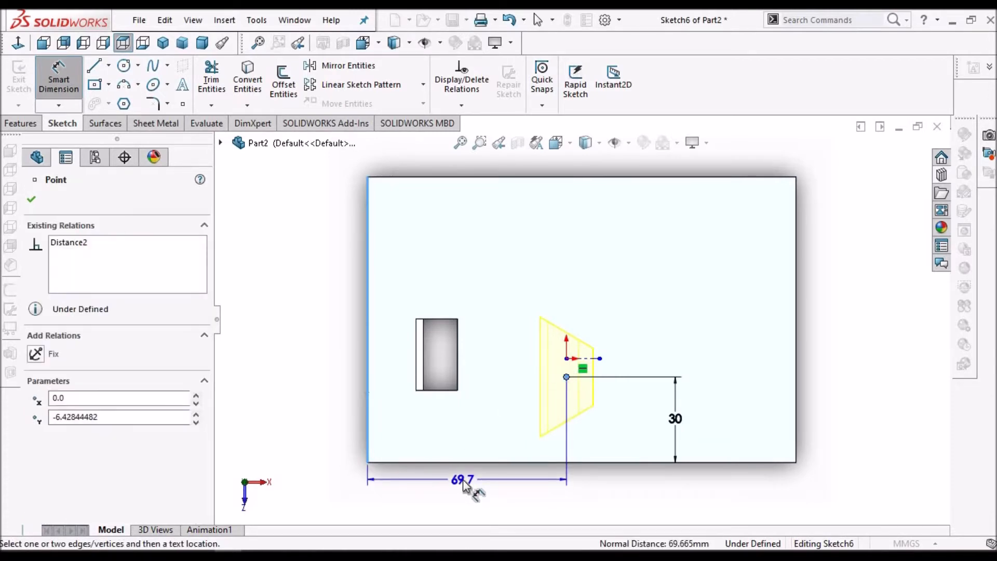
click(463, 480)
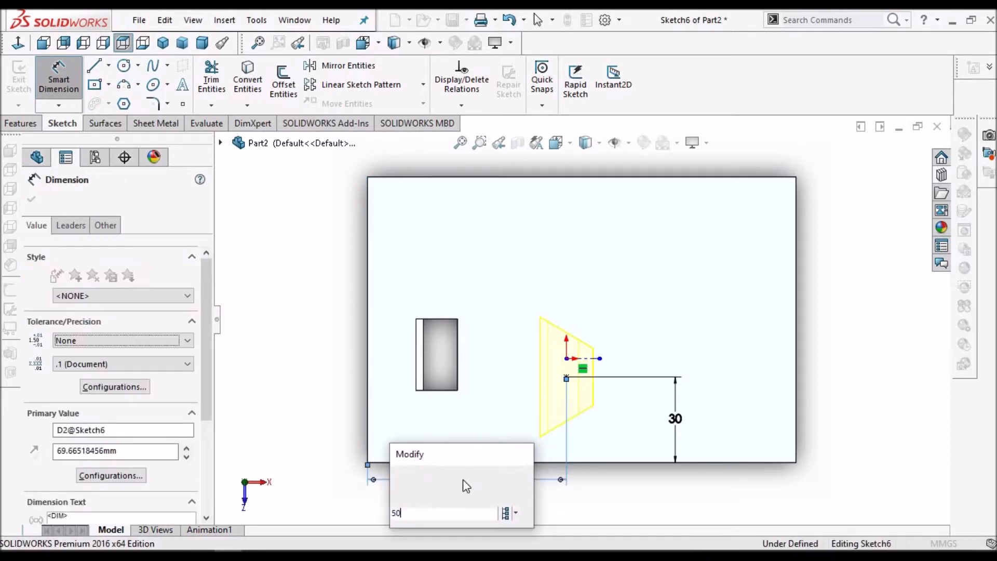
key(Return)
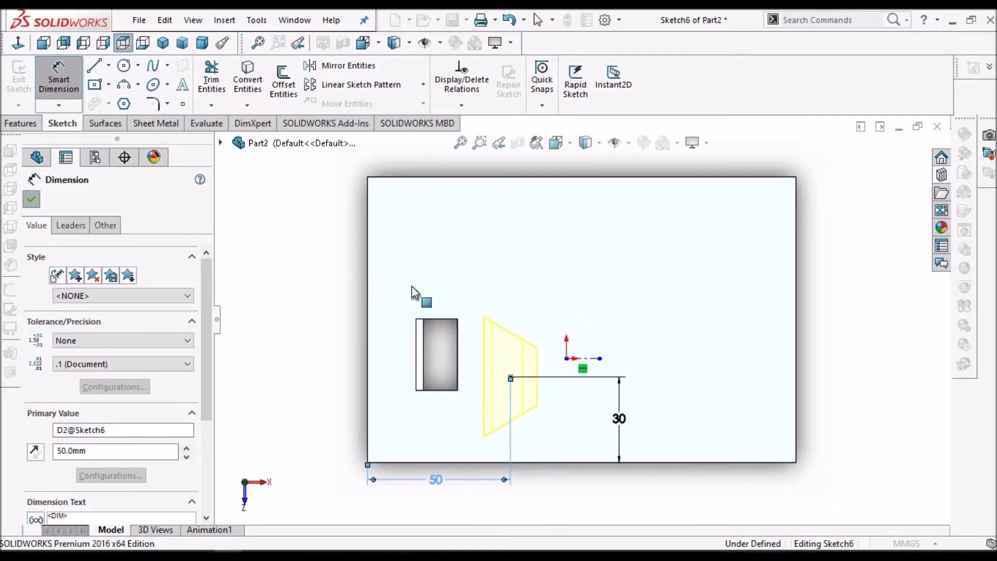
click(412, 286)
key(Escape)
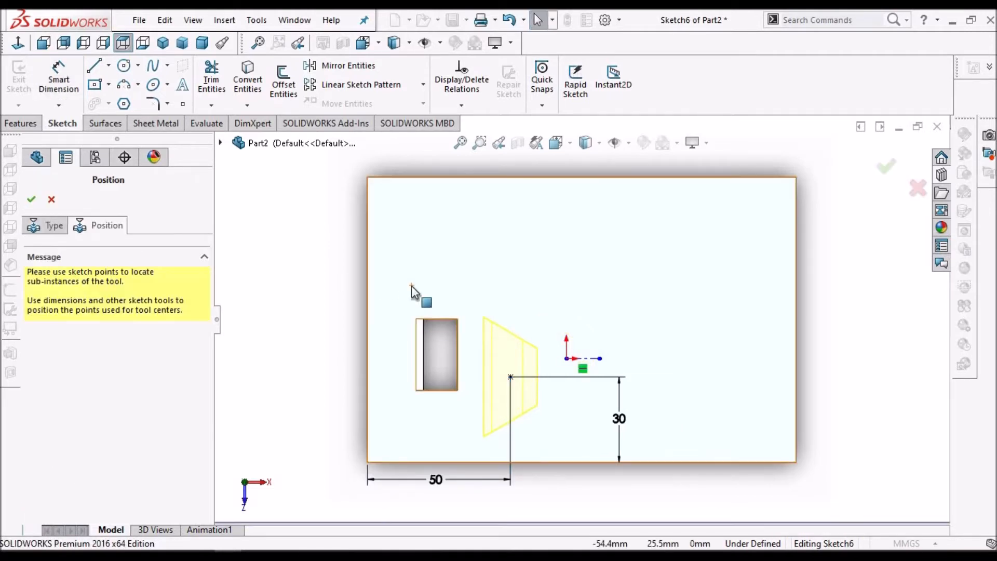
click(31, 199)
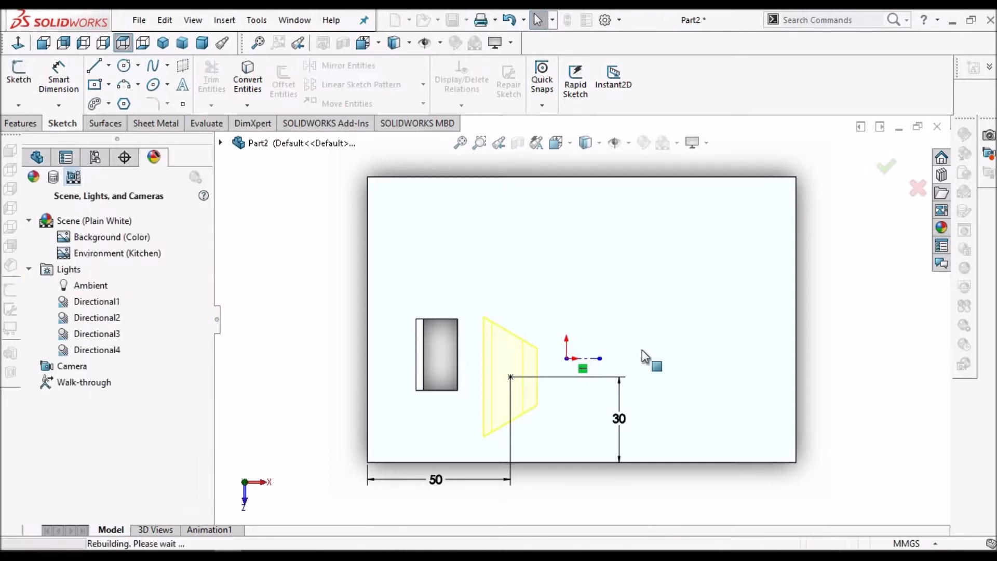
Orbit and zoom around the plate to inspect the two placed lances
middle_drag(620, 345, 676, 354)
middle_drag(675, 318, 603, 447)
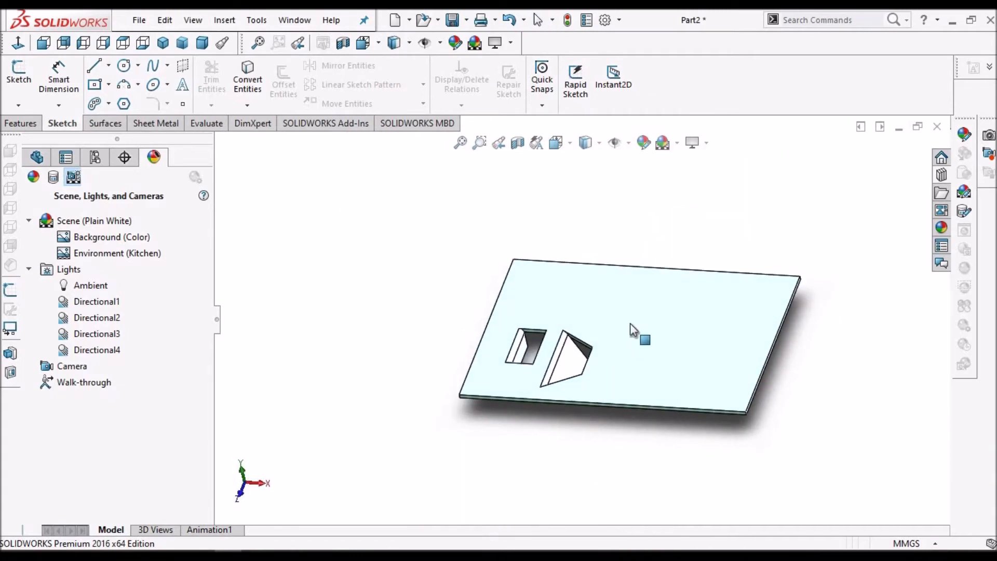
scroll(631, 323, down, 3)
middle_drag(634, 342, 662, 390)
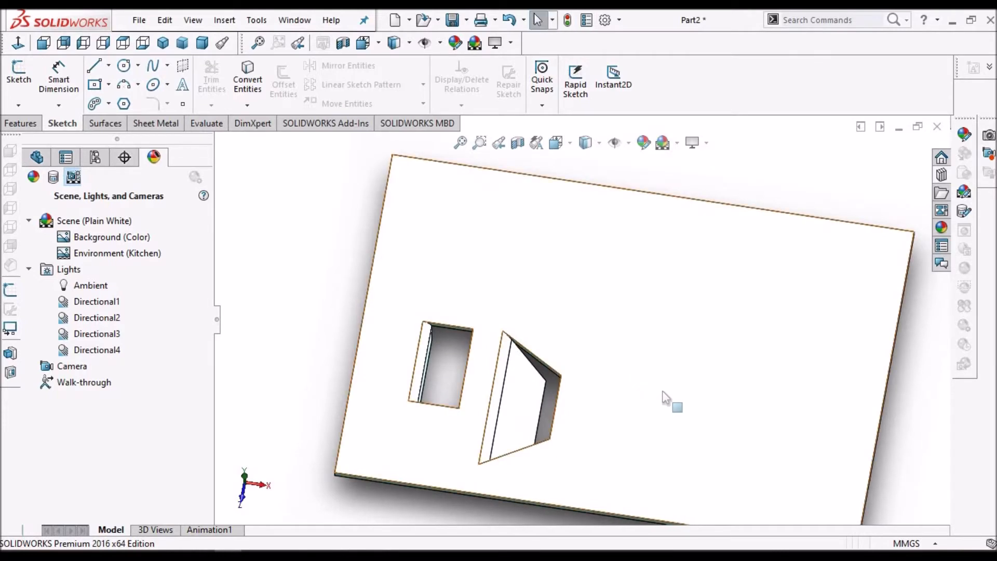
scroll(664, 338, up, 3)
scroll(651, 330, down, 2)
middle_drag(652, 329, 650, 284)
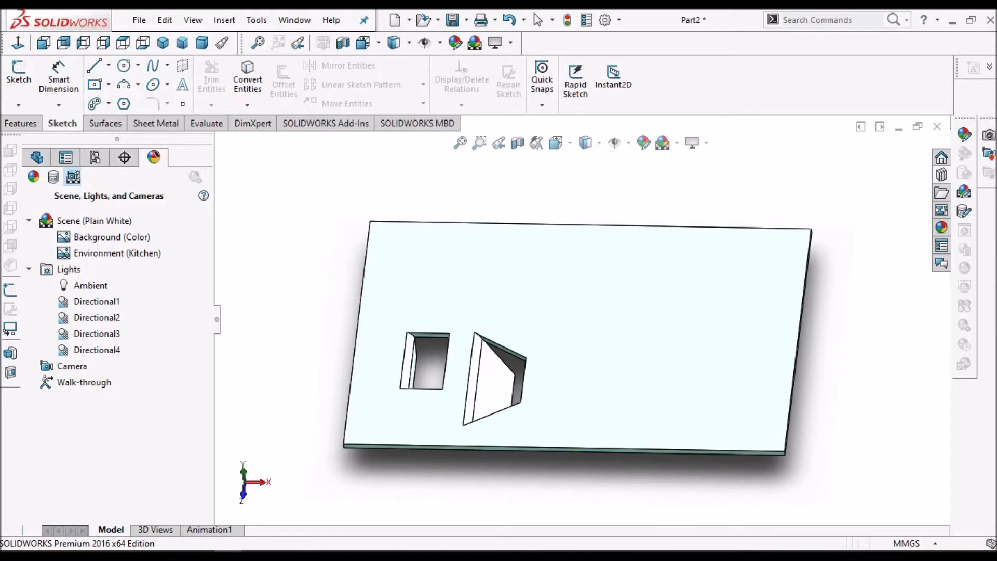
Drag the arc lance forming tool onto the plate's top face and switch to positioning its centre point
click(943, 177)
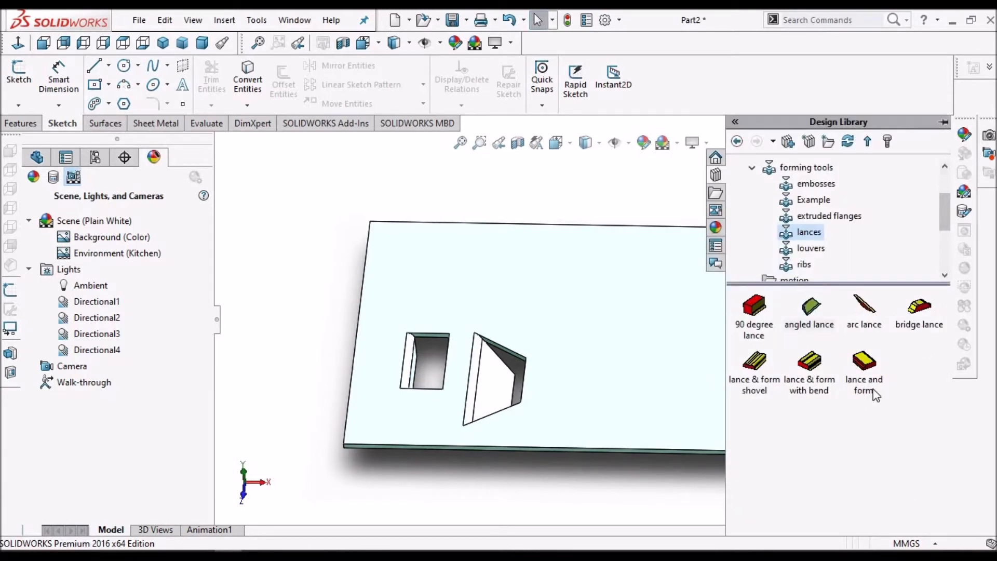
drag(573, 304, 672, 420)
drag(566, 376, 704, 357)
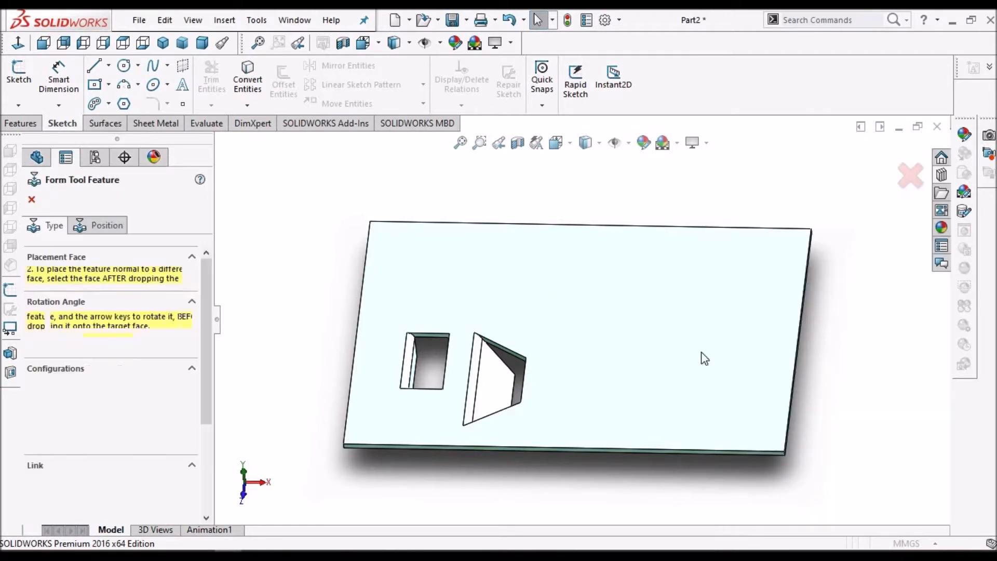
click(104, 225)
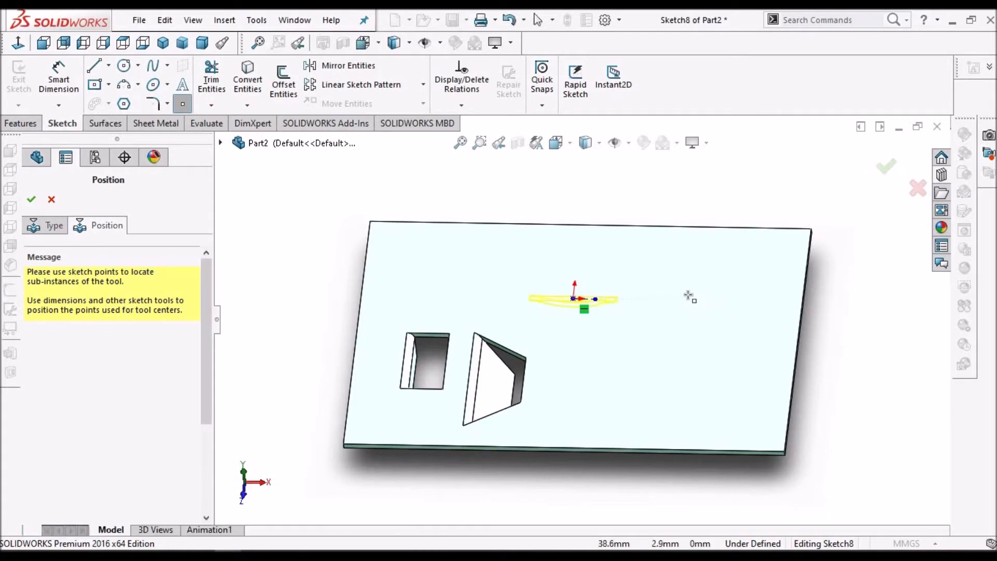
Add two more arc lance centre points stacked above the first one to create three arc lances
scroll(577, 276, down, 3)
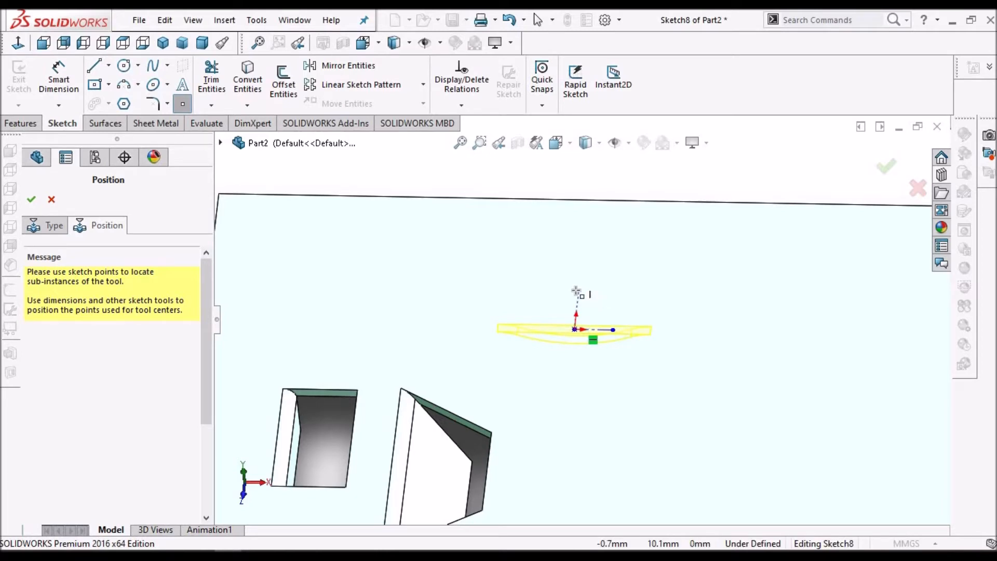
click(579, 284)
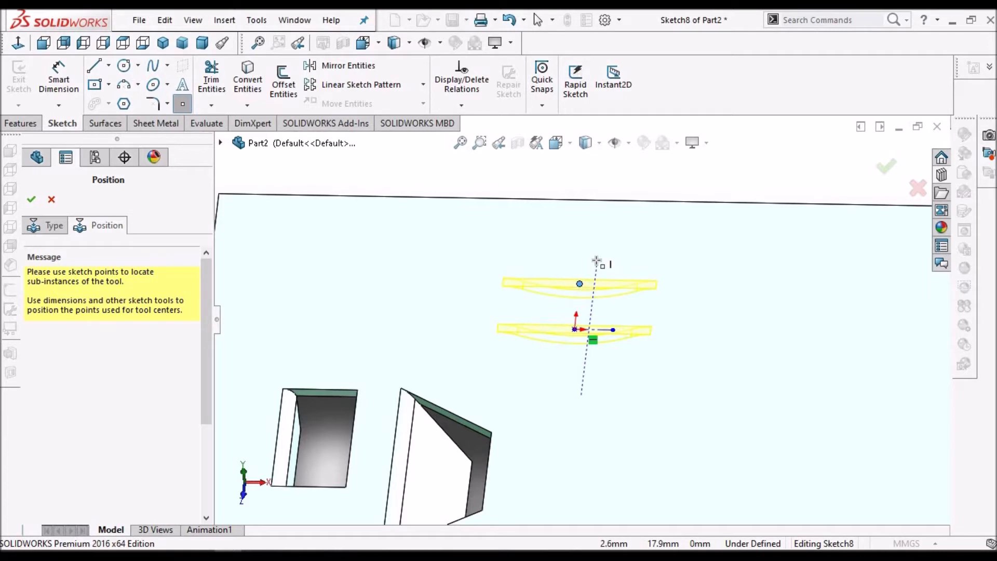
click(579, 237)
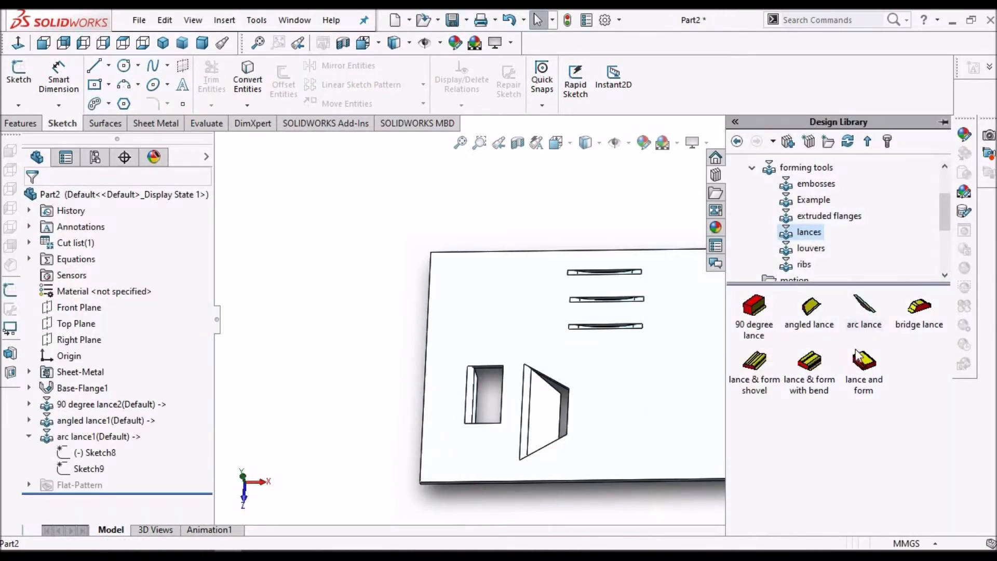
Drop the bridge lance onto the plate's top face near the right edge, flip the tool and accept the feature
drag(675, 414, 880, 363)
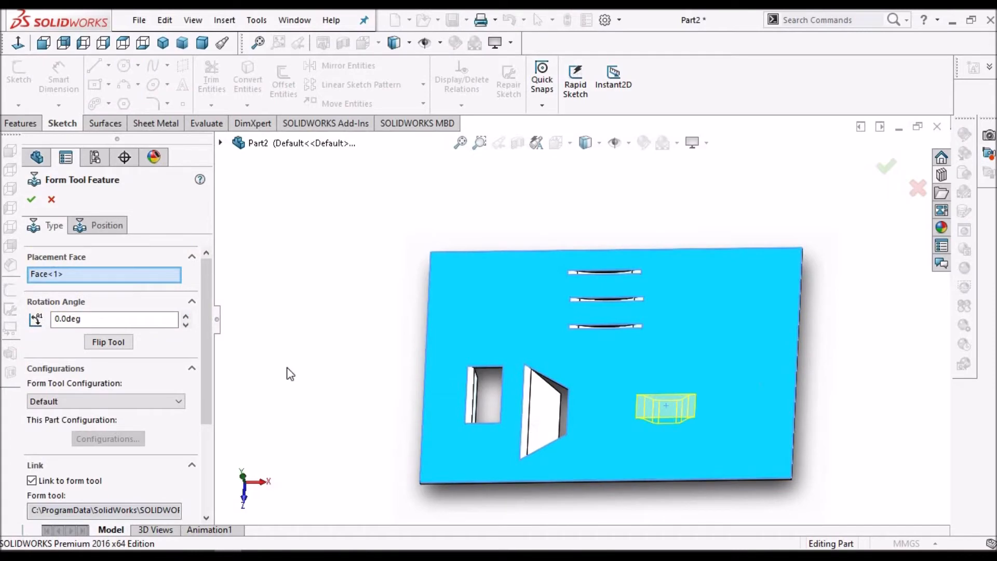
middle_drag(705, 334, 699, 284)
scroll(699, 285, down, 1)
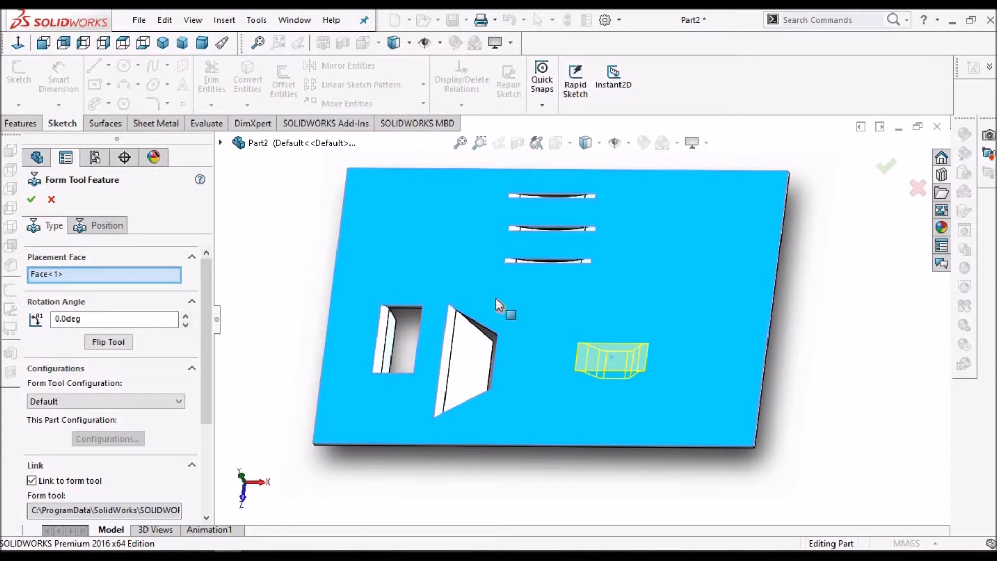
click(119, 345)
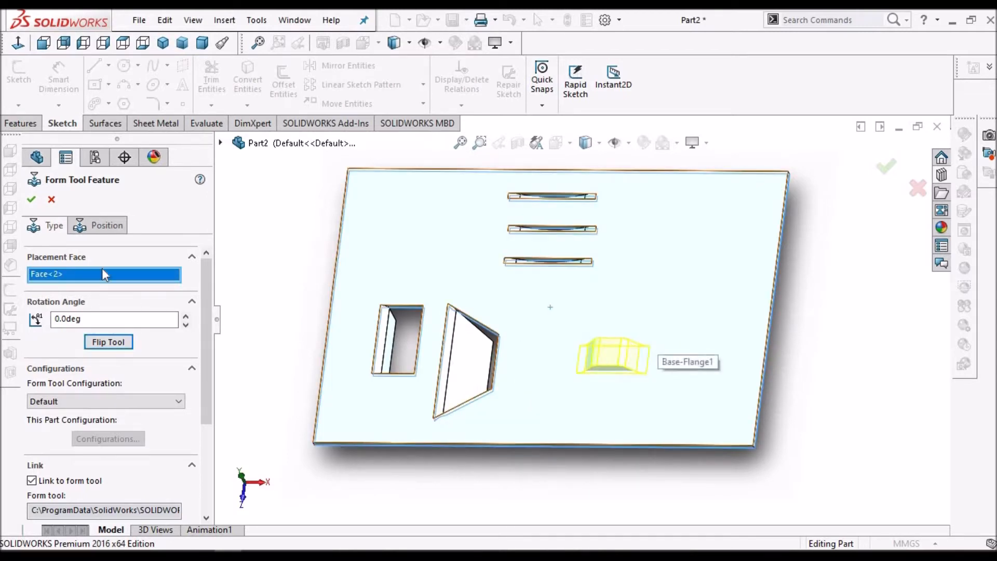
click(31, 200)
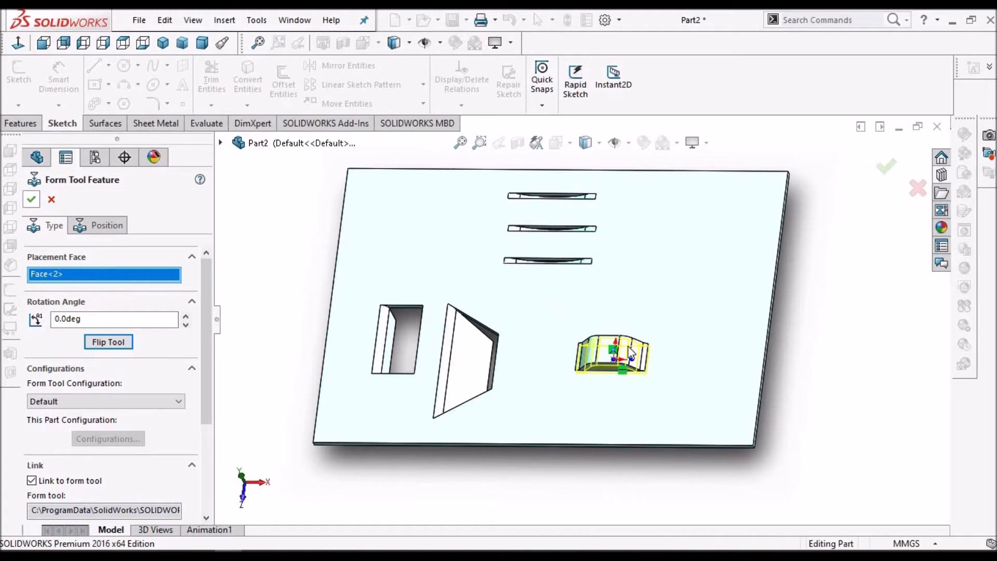
Place the lance and form tool on the plate's top face with a 90 deg rotation angle and finish it
scroll(644, 363, down, 1)
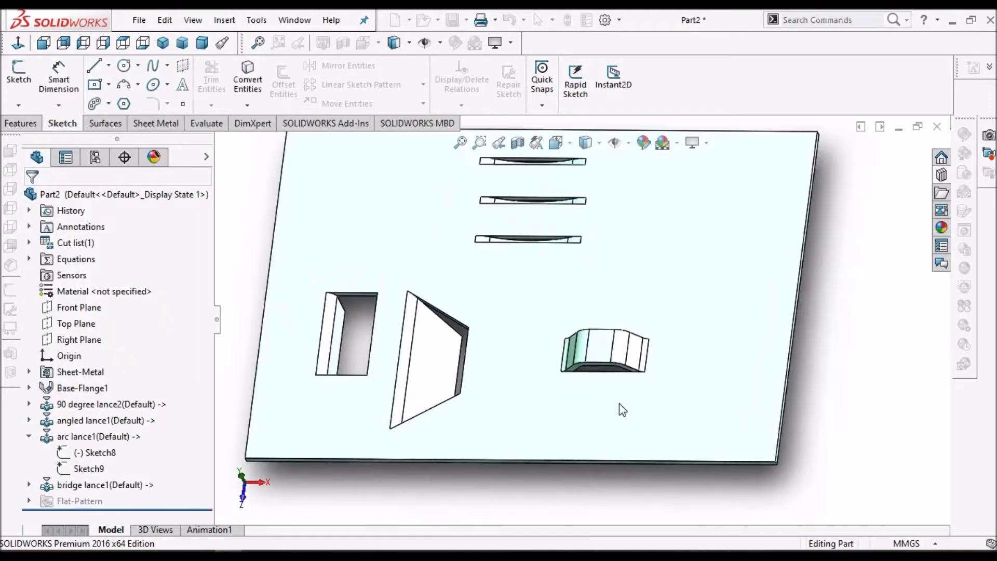
middle_drag(563, 307, 681, 298)
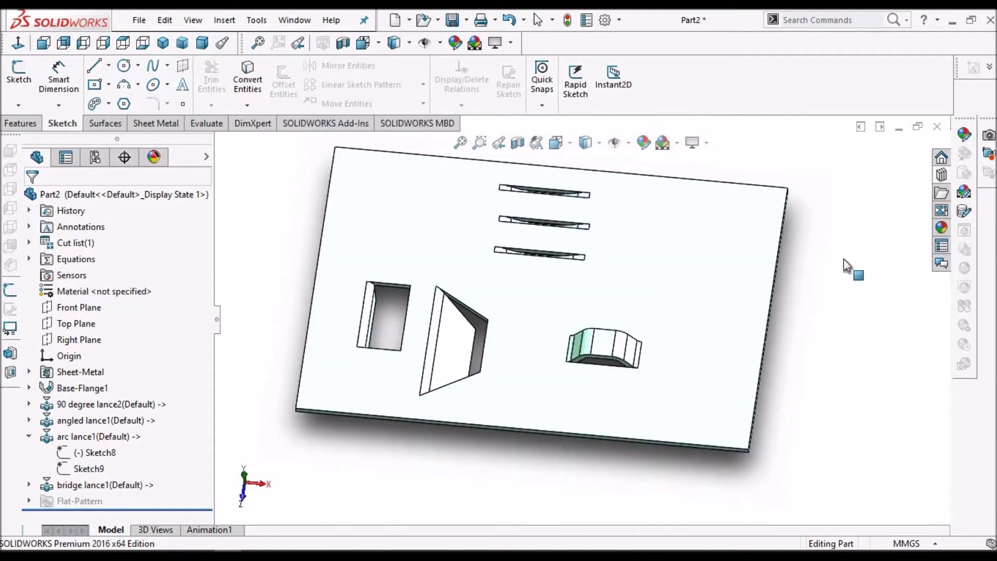
click(943, 176)
drag(873, 376, 668, 263)
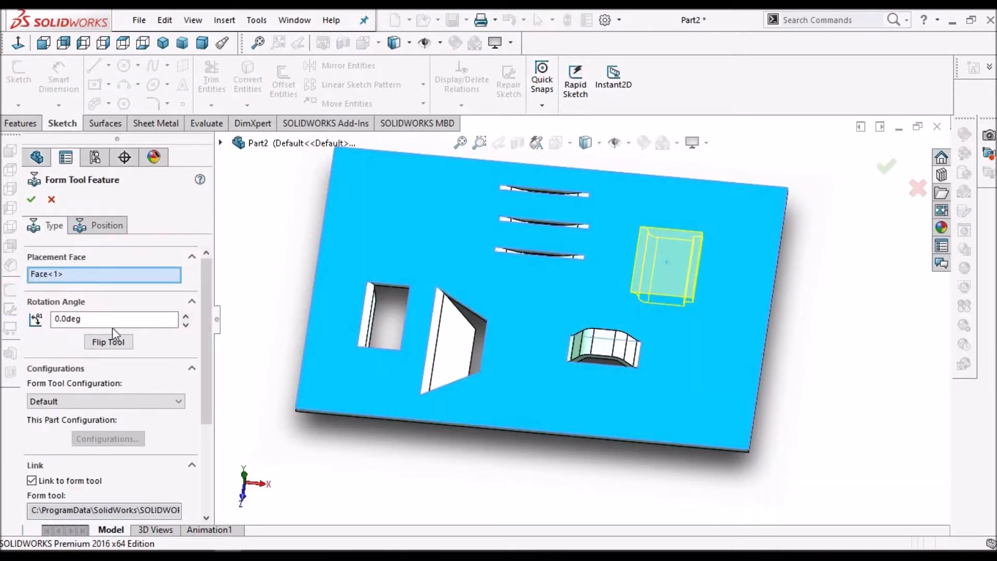
double_click(115, 321)
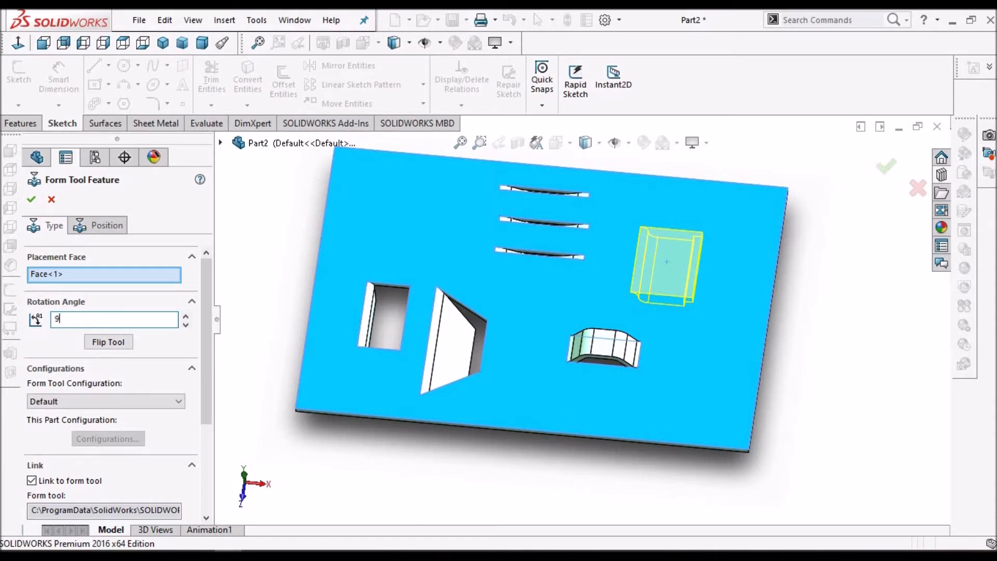
text(90)
key(Return)
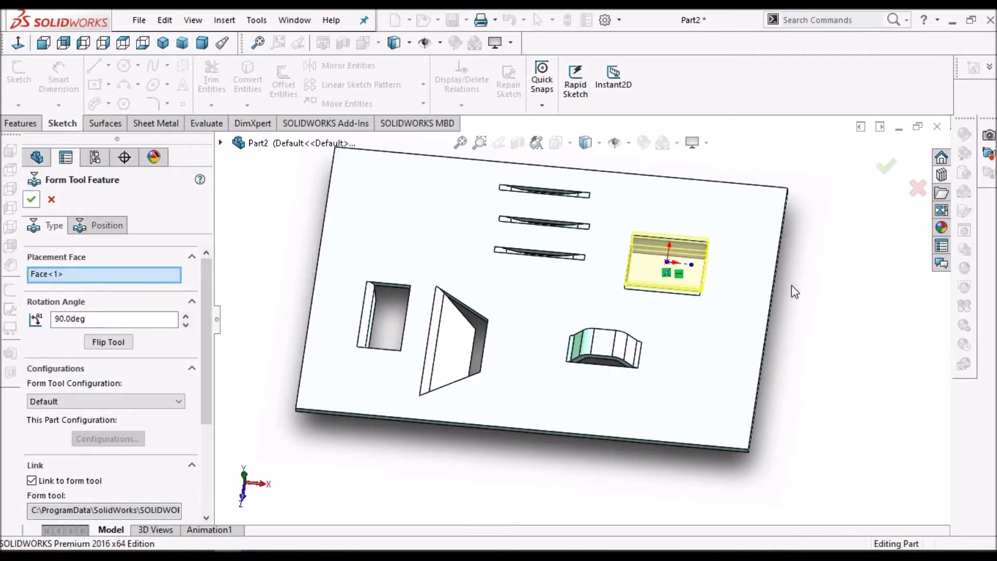
scroll(792, 285, up, 2)
mouse_move(631, 289)
middle_down()
mouse_move(530, 232)
mouse_move(558, 252)
mouse_move(567, 317)
mouse_move(587, 202)
mouse_move(617, 196)
mouse_move(613, 313)
mouse_move(574, 250)
mouse_move(623, 276)
middle_up()
click(157, 123)
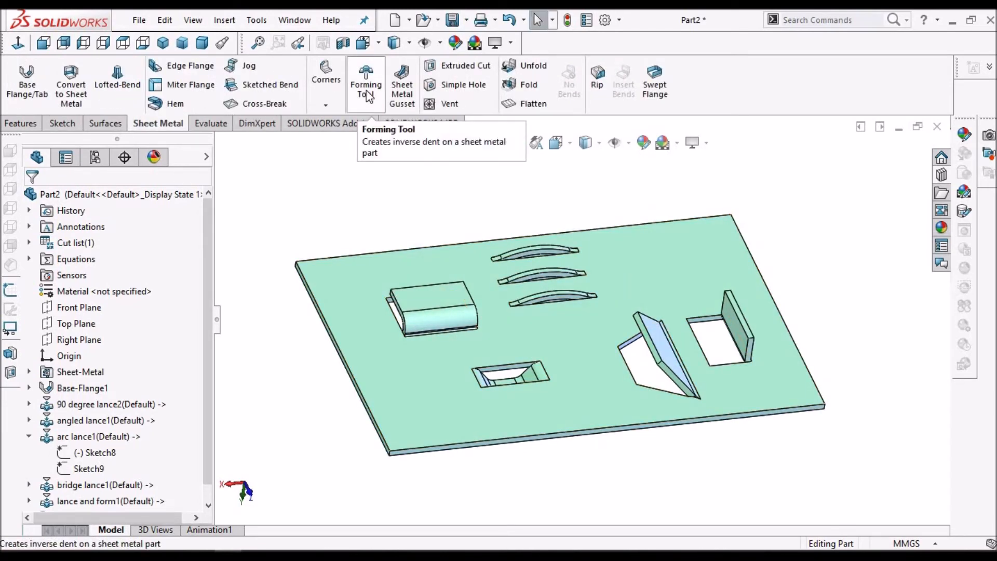
Drop the louver forming tool from the louvers folder onto the plate's top face near the upper right corner and accept it
click(949, 175)
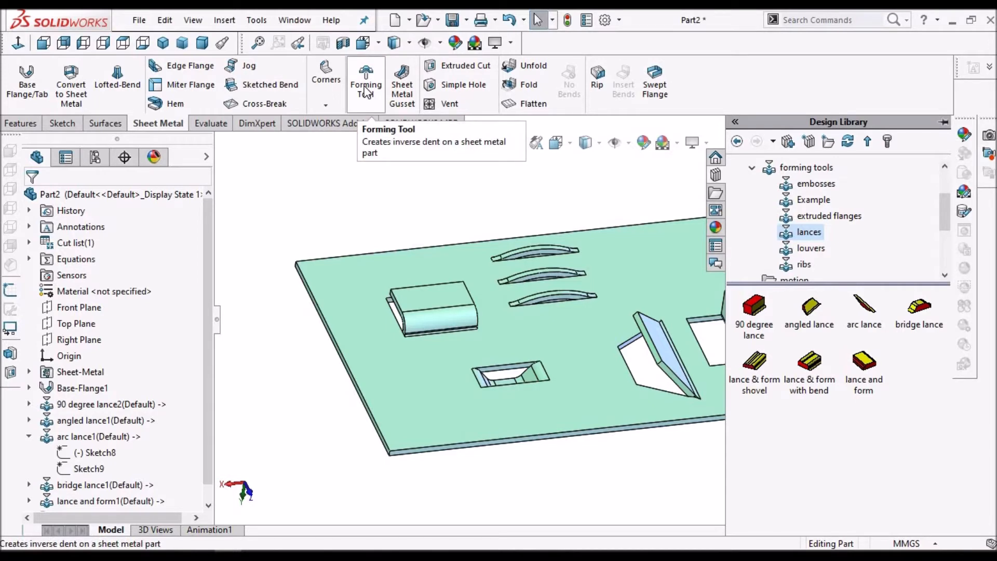
click(408, 203)
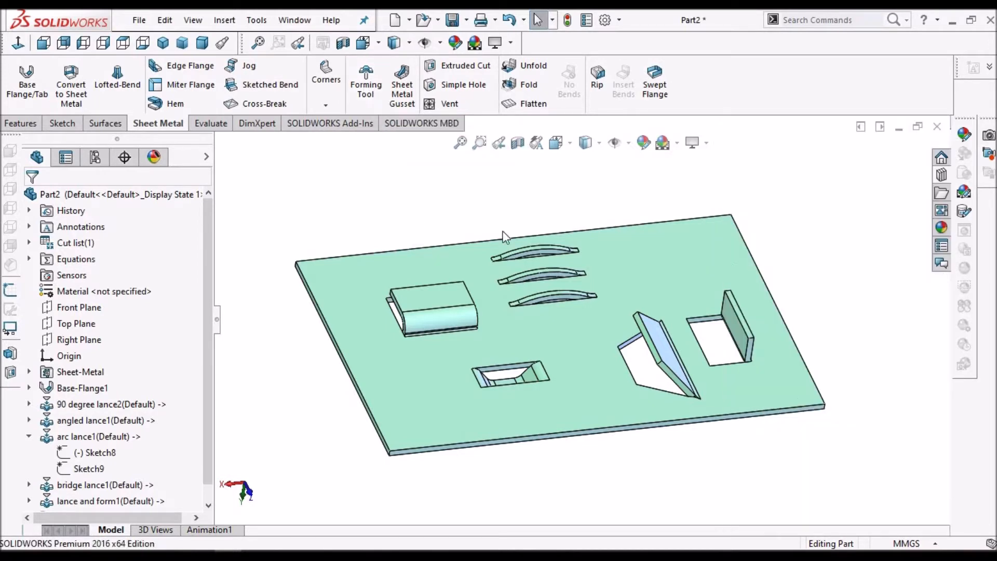
click(942, 176)
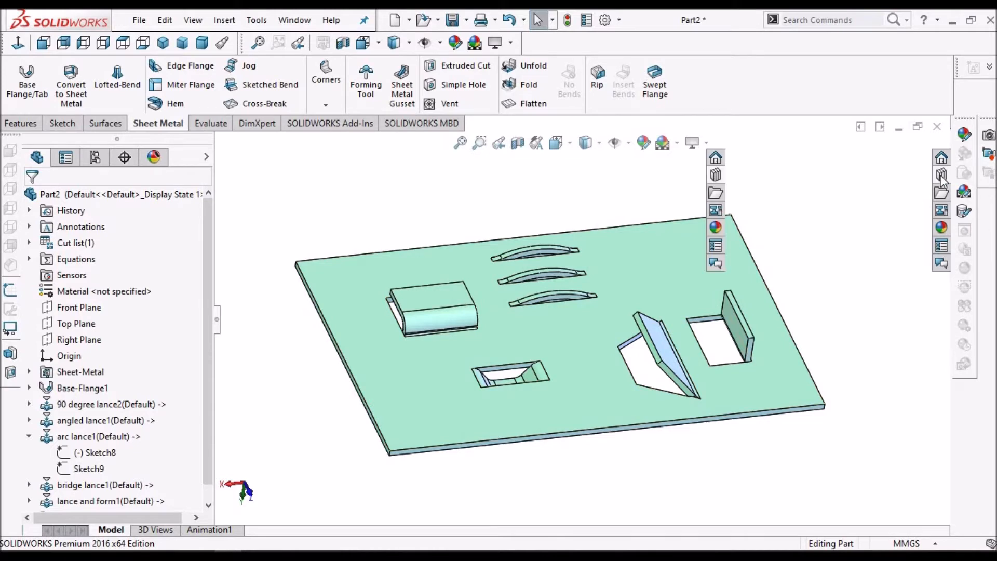
click(812, 249)
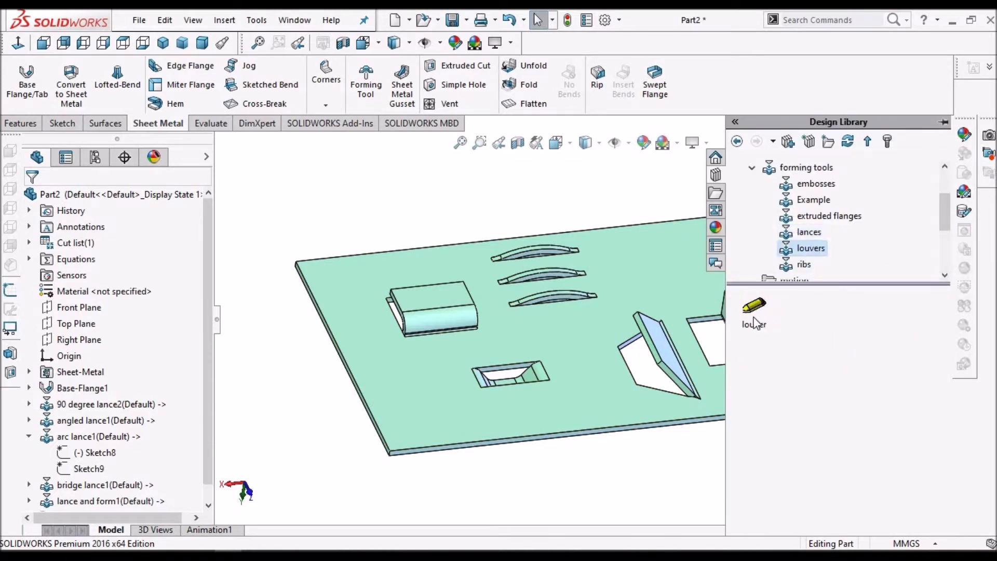
drag(753, 316, 721, 273)
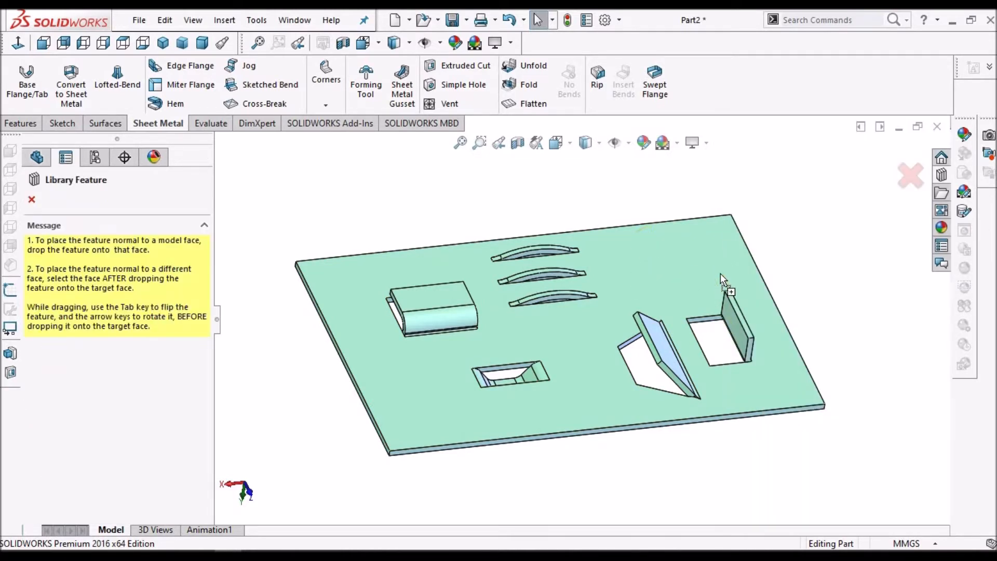
drag(881, 286, 657, 263)
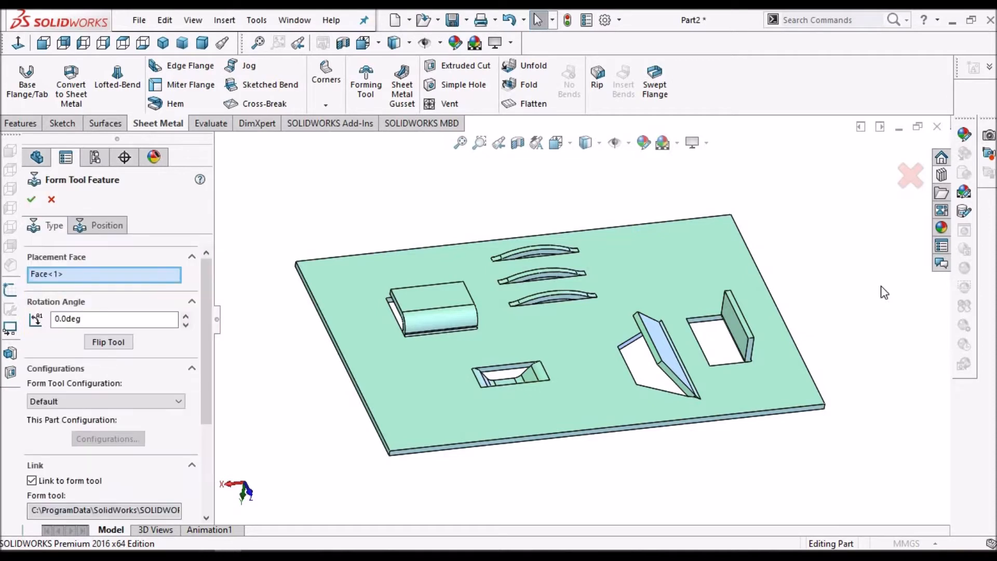
click(37, 203)
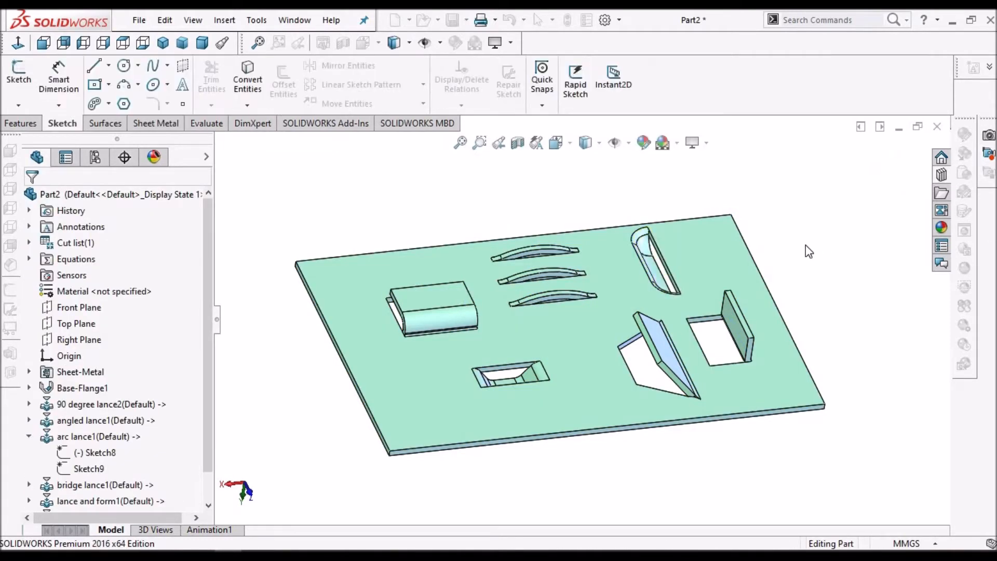
Zoom in and orbit around the placed louver to examine its form
middle_drag(715, 275, 596, 267)
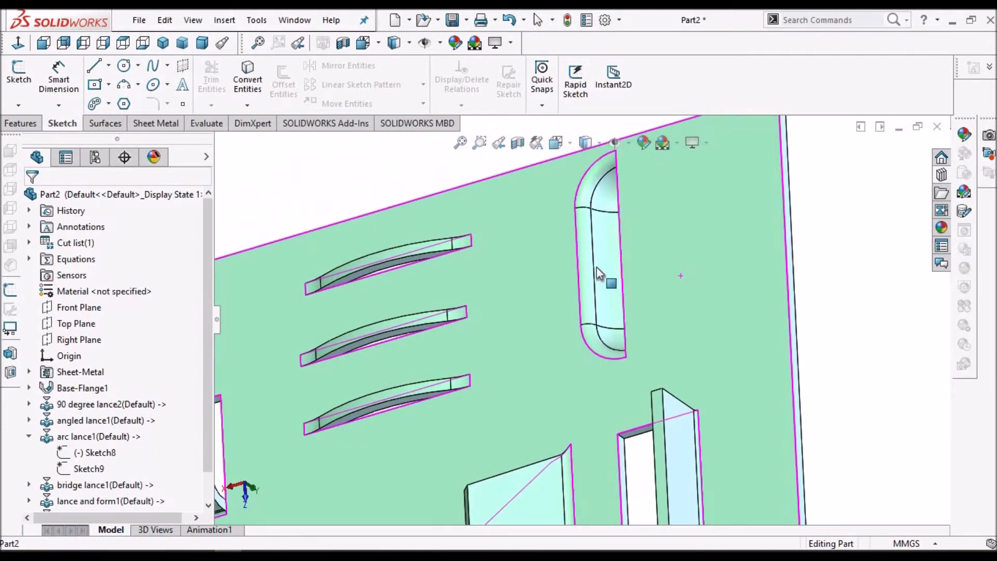
click(604, 263)
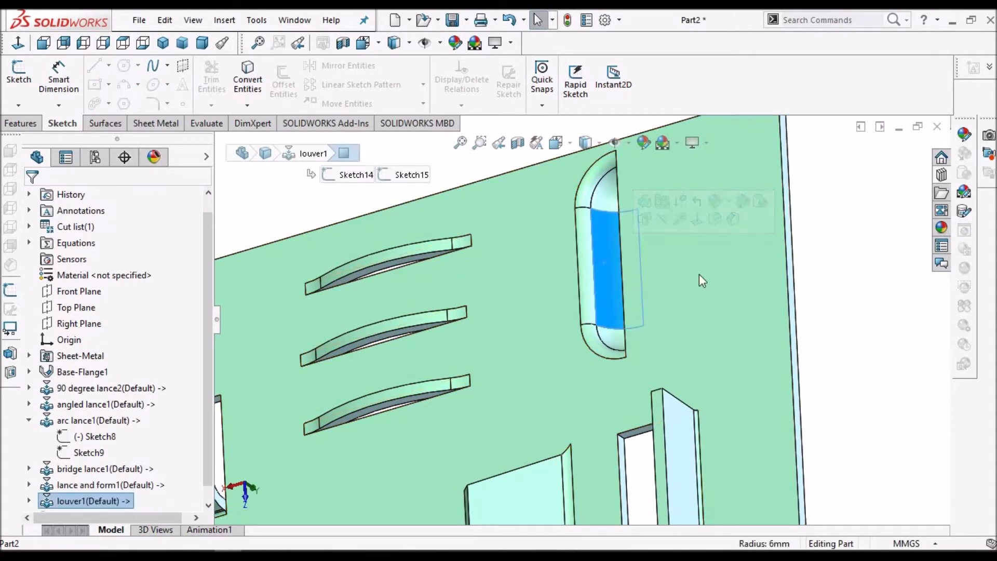
key(Escape)
middle_drag(638, 278, 647, 322)
scroll(600, 230, up, 5)
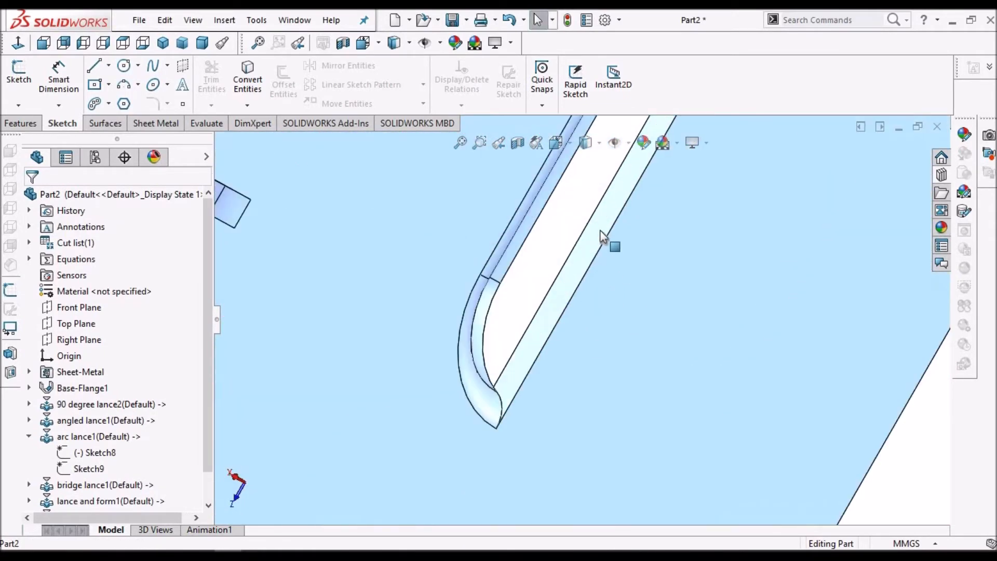
click(600, 230)
scroll(602, 233, down, 6)
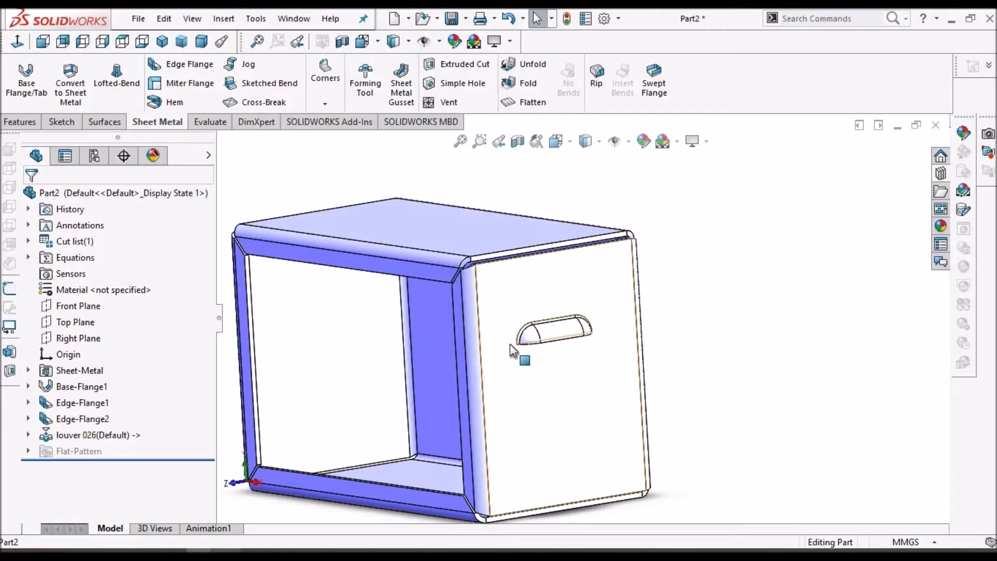
Orbit and zoom around the louver on the enclosure's side face to examine its shape
scroll(524, 339, down, 5)
scroll(562, 333, down, 1)
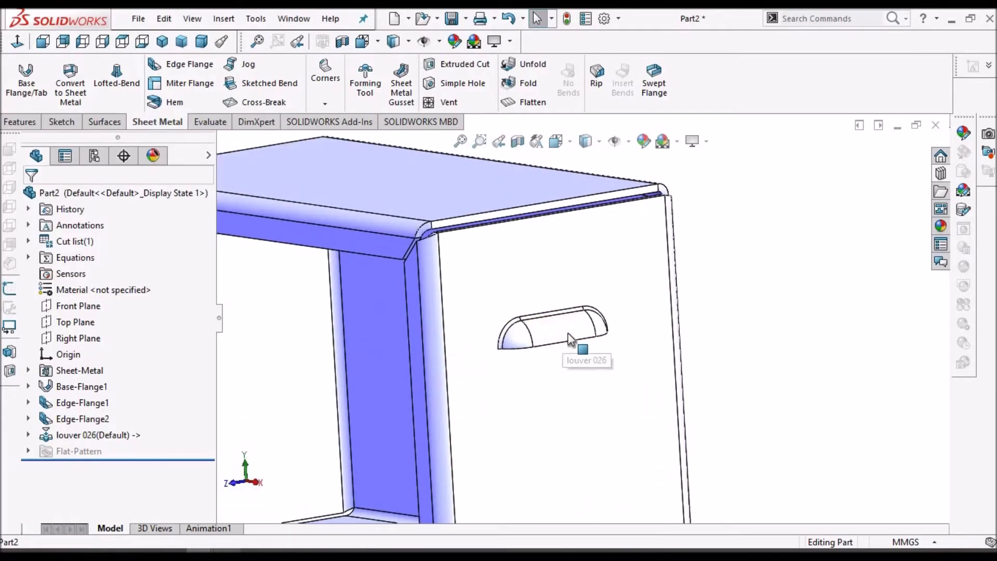
middle_drag(561, 362, 568, 283)
scroll(584, 283, down, 3)
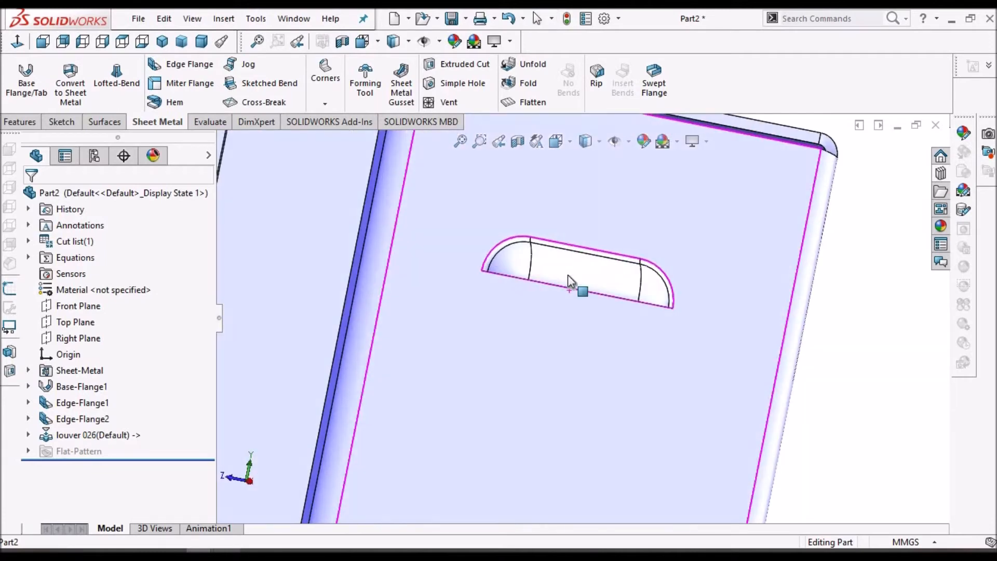
click(547, 318)
mouse_move(591, 323)
middle_down()
mouse_move(697, 356)
mouse_move(539, 338)
mouse_move(599, 329)
middle_up()
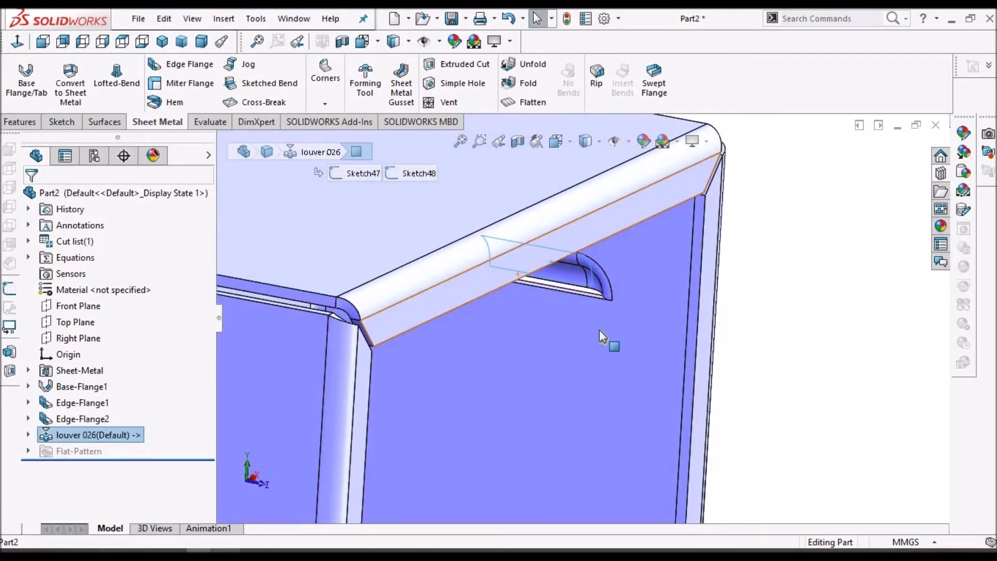
scroll(625, 344, down, 5)
click(643, 338)
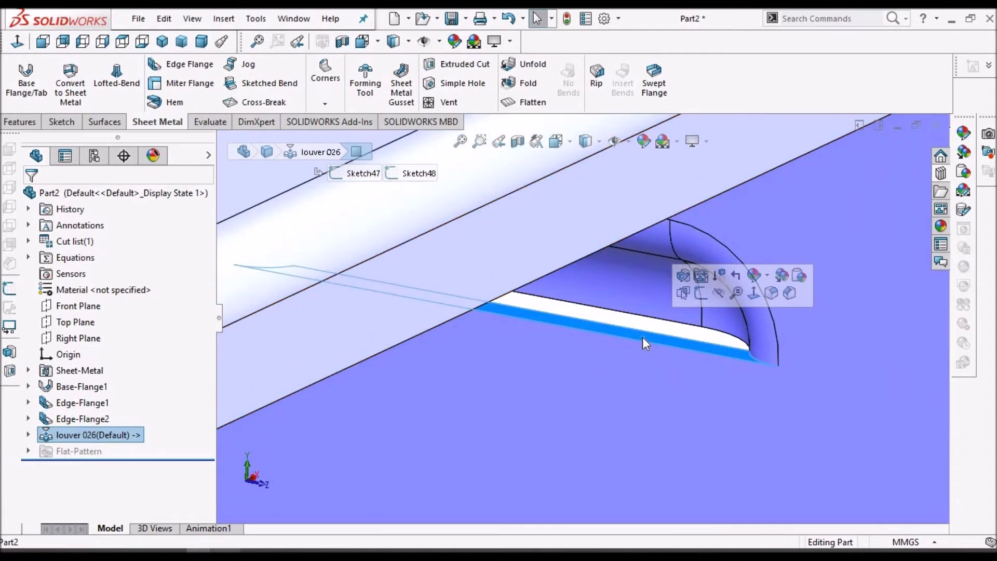
scroll(643, 337, up, 4)
middle_drag(630, 326, 614, 410)
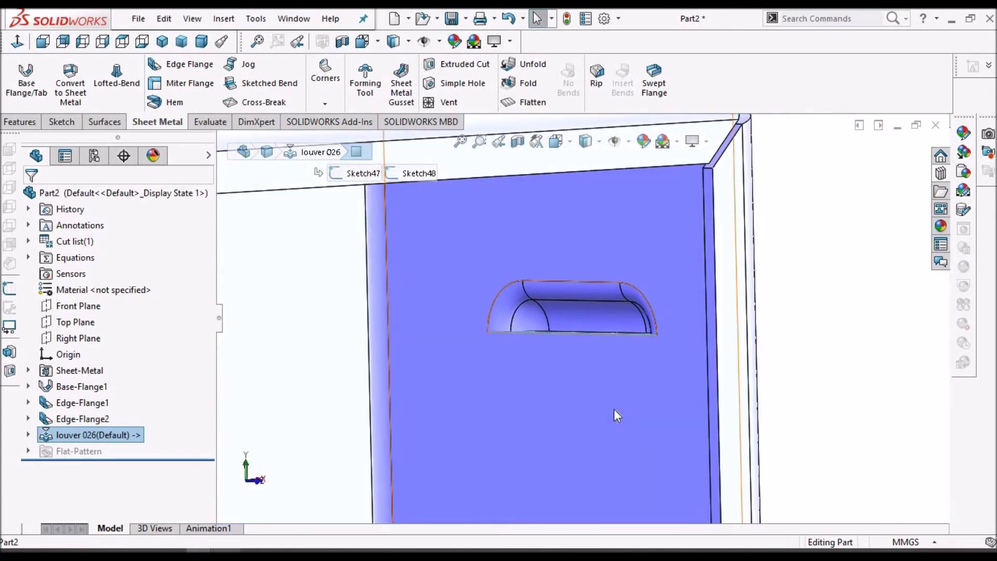
click(614, 410)
scroll(681, 329, up, 5)
middle_drag(681, 329, 567, 366)
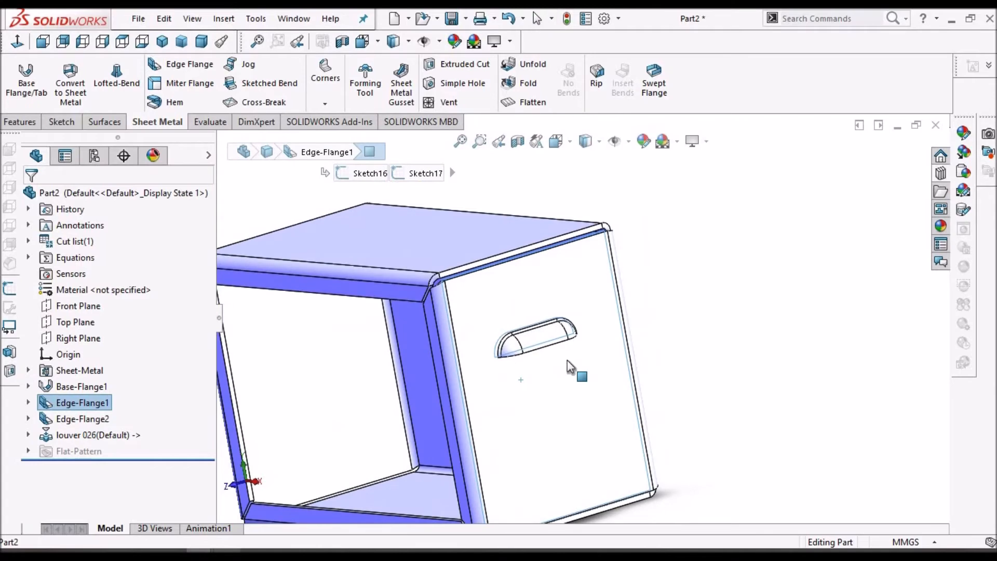
Open the louver 02 forming tool from the louvers folder of the Design Library
click(227, 553)
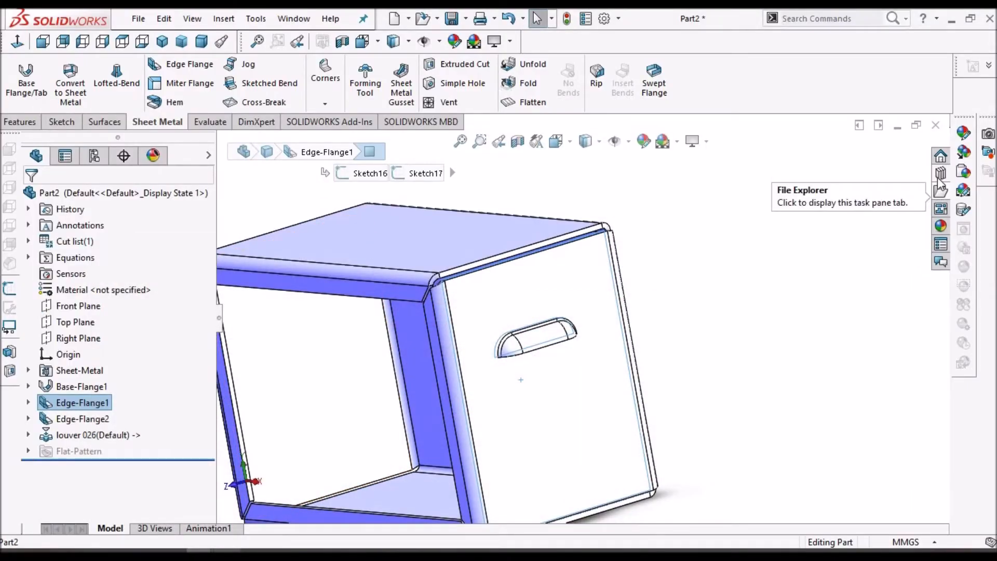
click(941, 173)
click(818, 318)
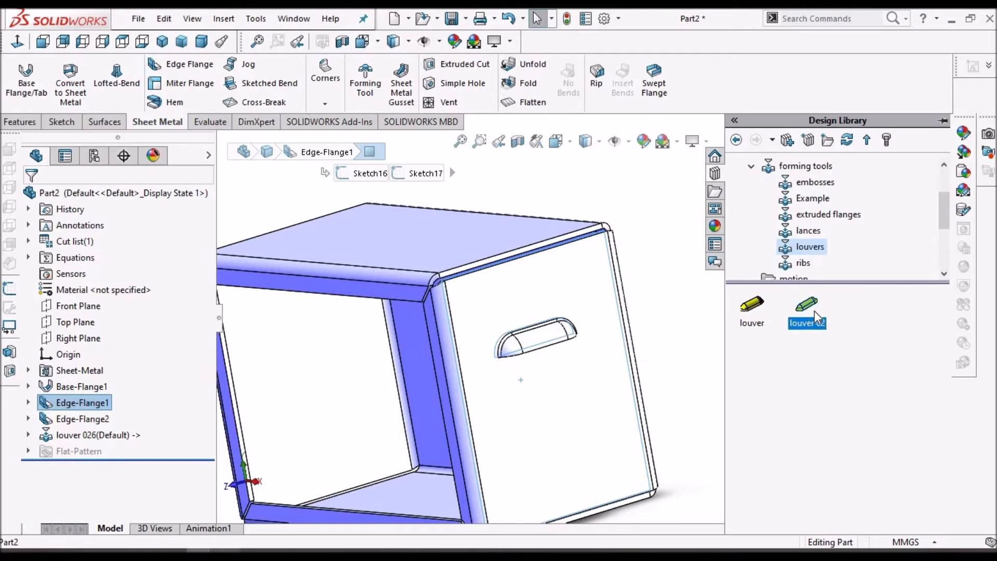
right_click(818, 322)
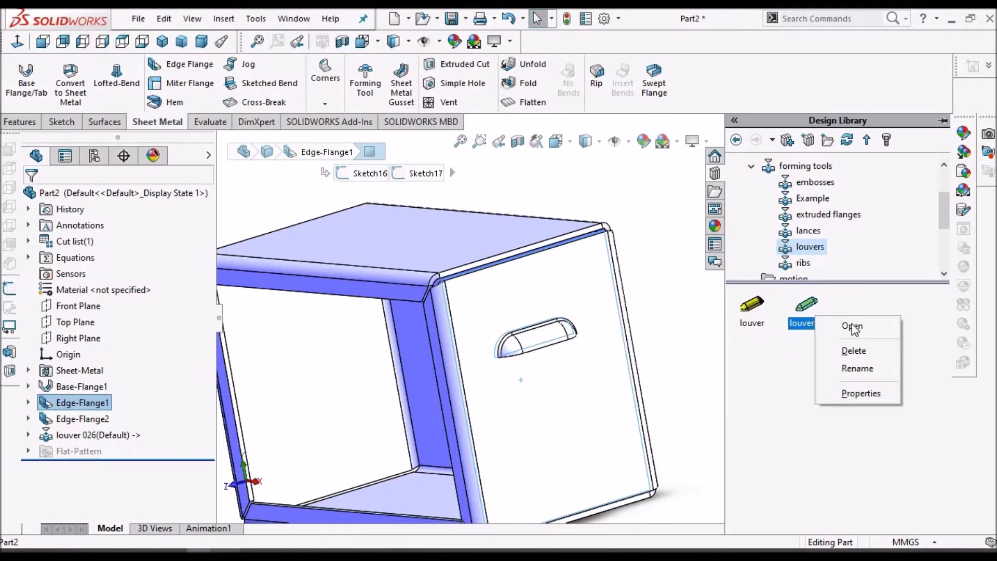
click(853, 327)
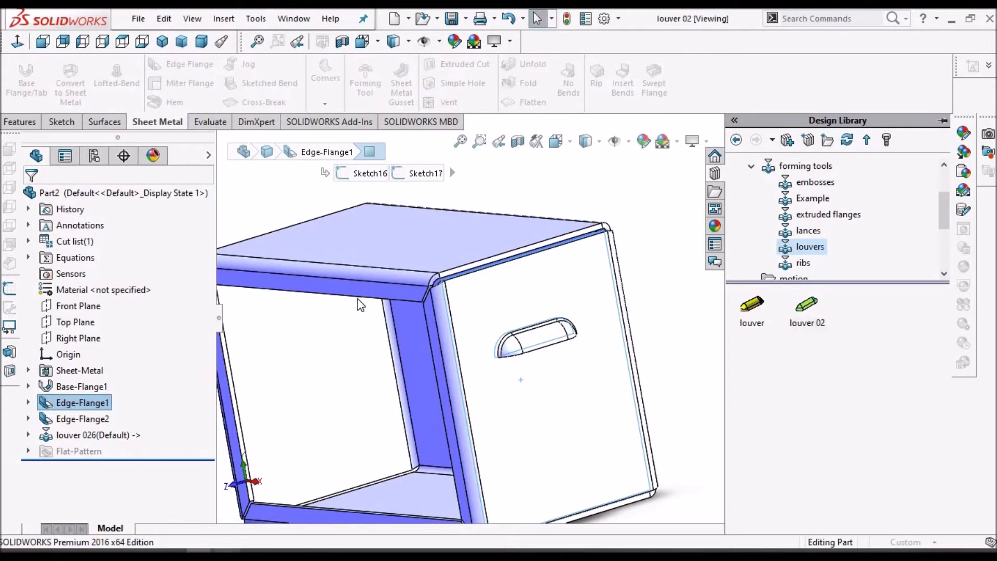
Rotate, zoom and select faces on the louver 02 tool to examine its forming, cutting and stopping faces
middle_drag(619, 307, 550, 299)
middle_drag(554, 335, 497, 302)
scroll(564, 321, down, 4)
click(568, 317)
scroll(568, 317, up, 1)
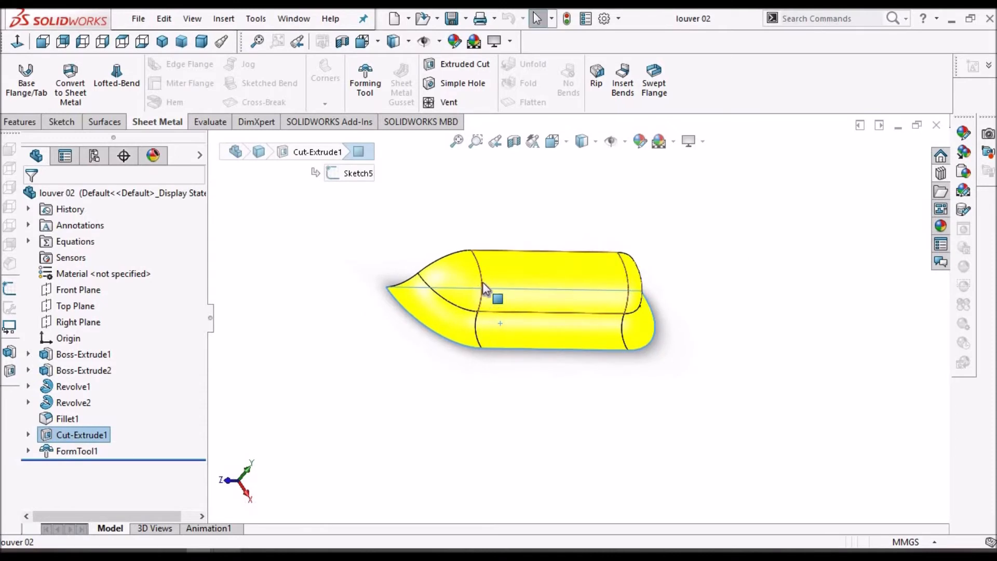
click(442, 257)
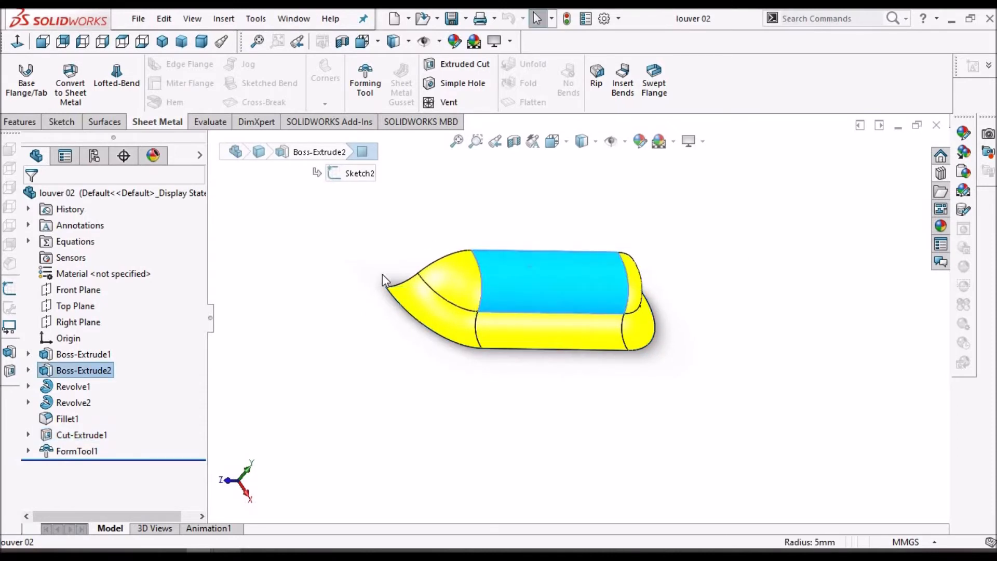
click(382, 274)
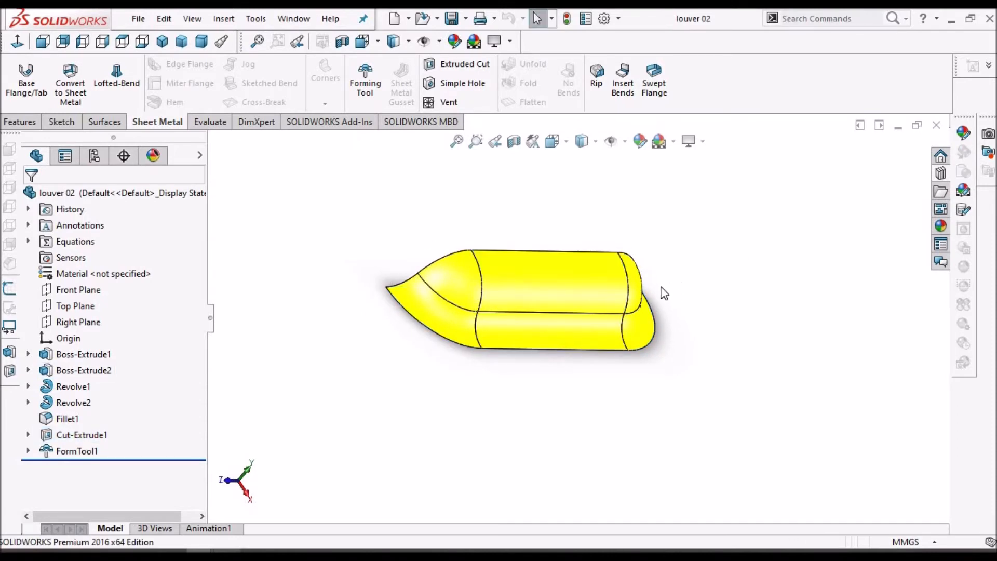
scroll(611, 278, down, 2)
middle_drag(677, 267, 674, 274)
scroll(743, 267, up, 3)
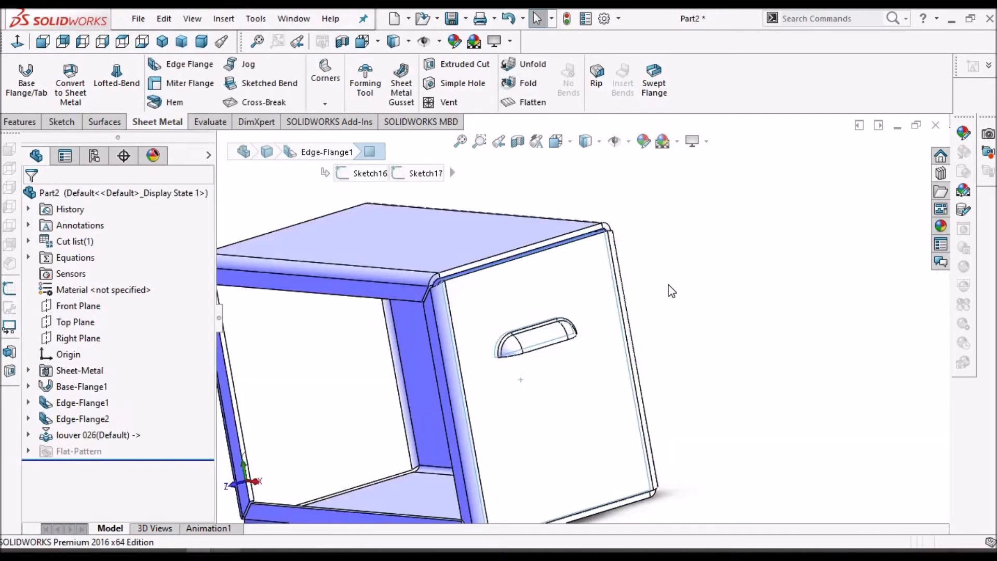
Delete the louver 026 feature from the enclosure part
scroll(542, 352, up, 4)
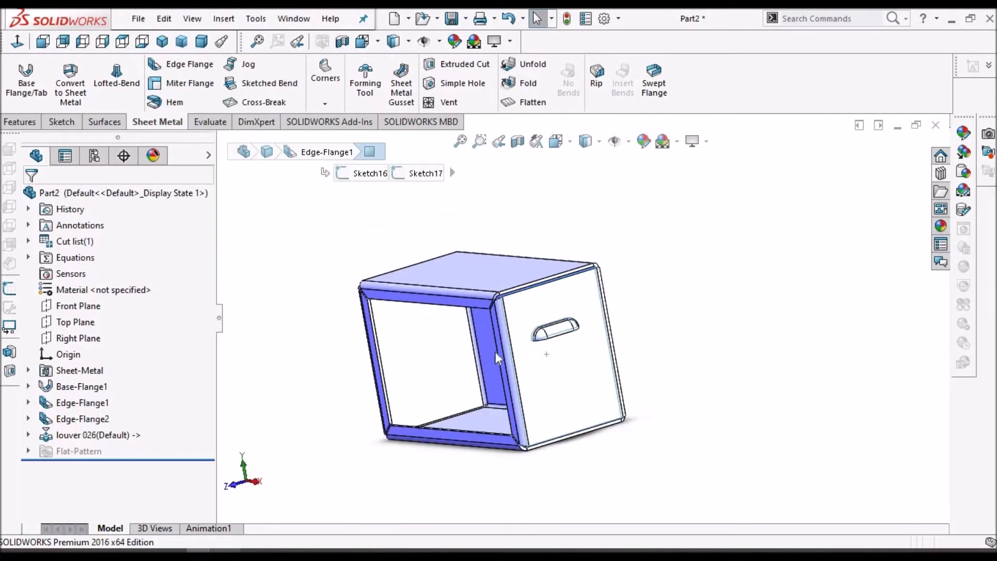
right_click(102, 436)
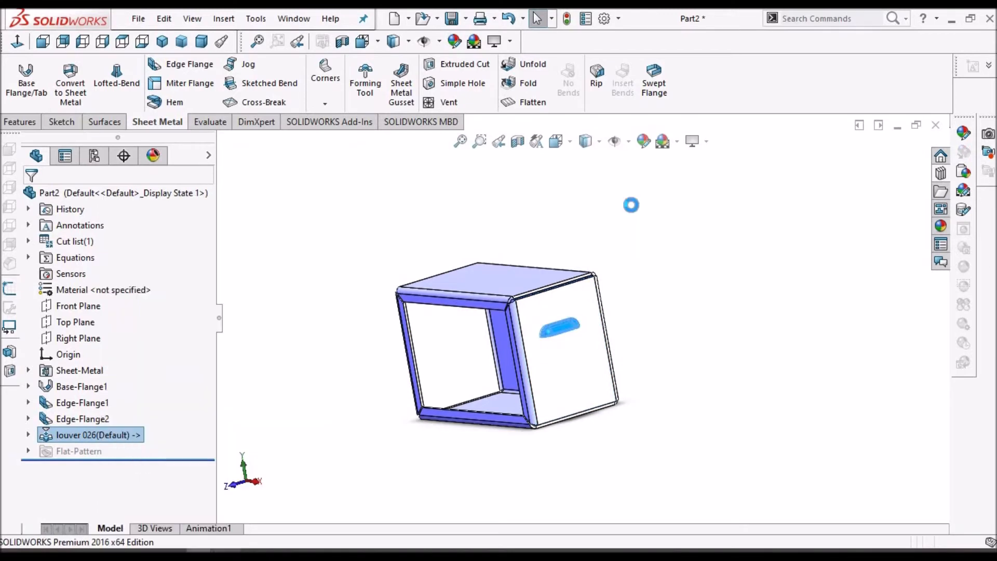
click(580, 211)
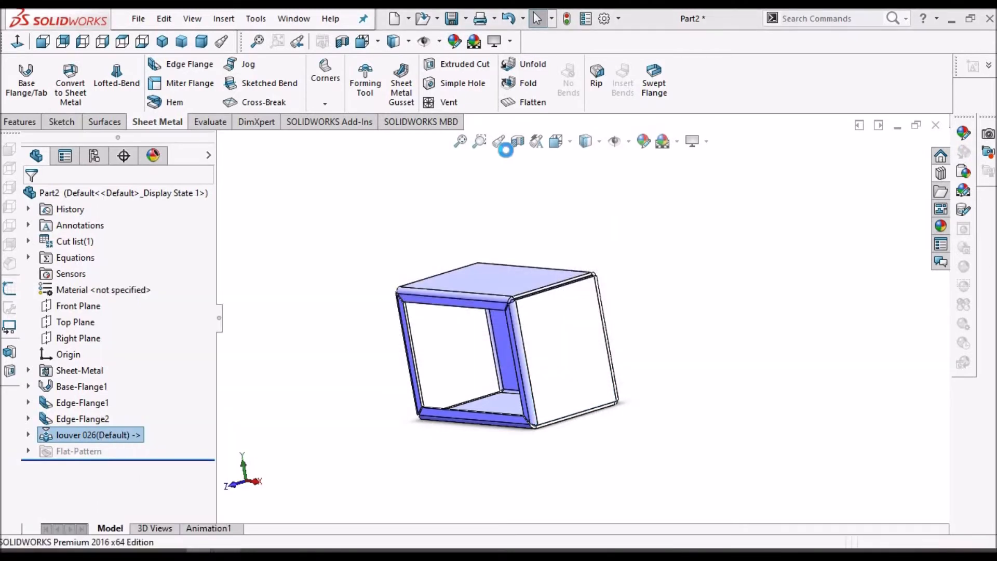
Switch to the new Part4 window and start a sketch on the Top Plane
click(294, 18)
click(316, 191)
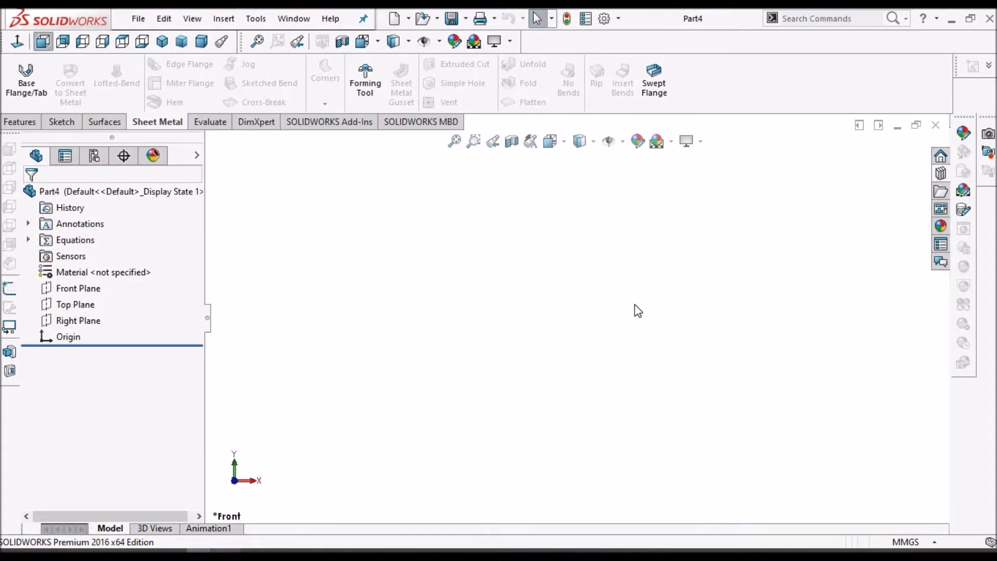
click(74, 307)
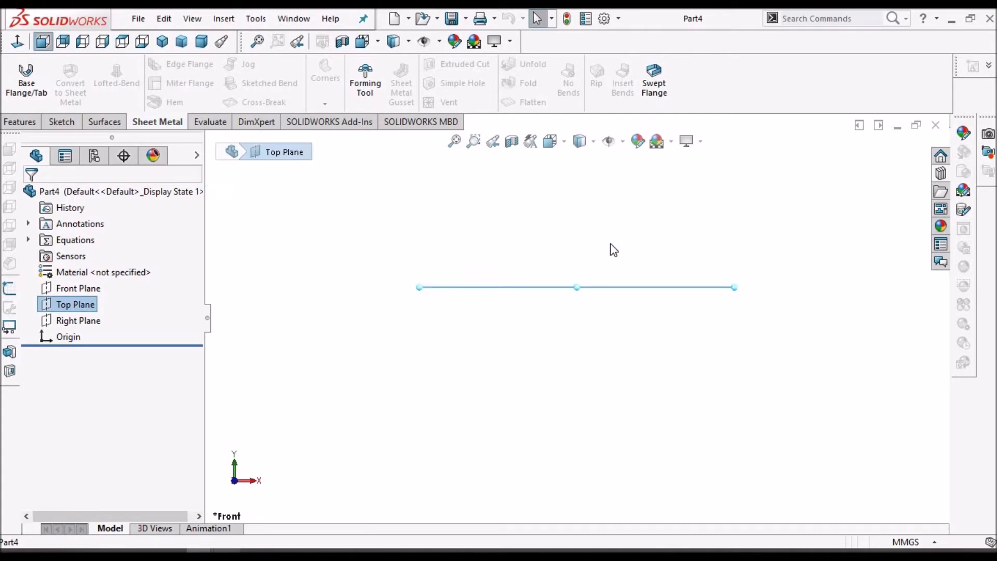
middle_drag(595, 278, 592, 312)
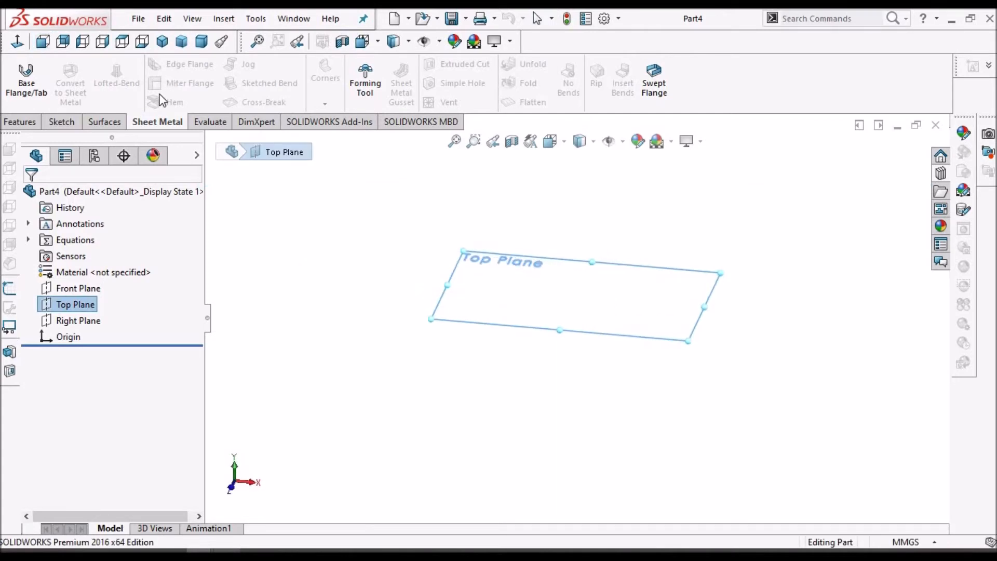
click(57, 121)
click(18, 75)
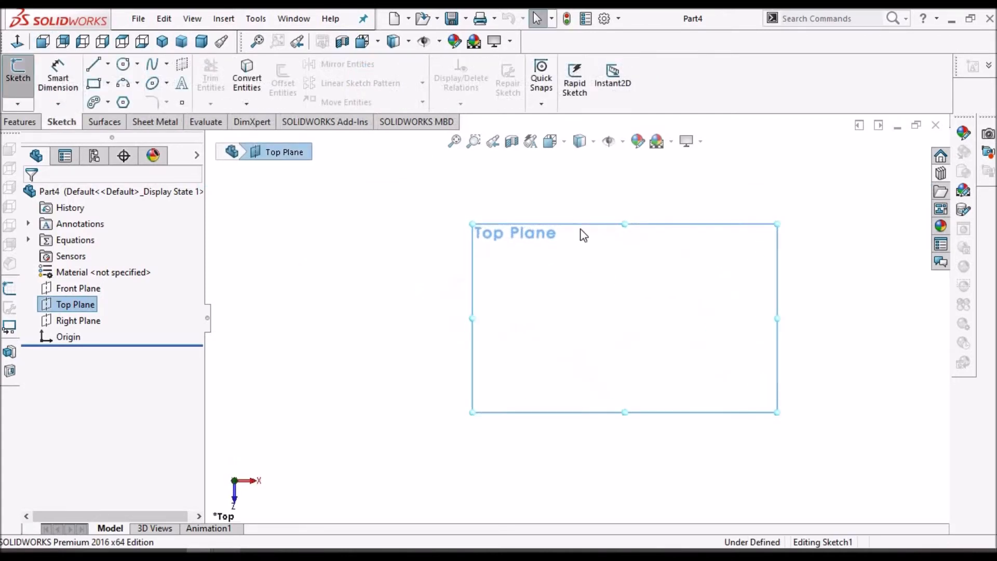
Draw a center rectangle about 179 x 116 mm centred on the origin
click(94, 83)
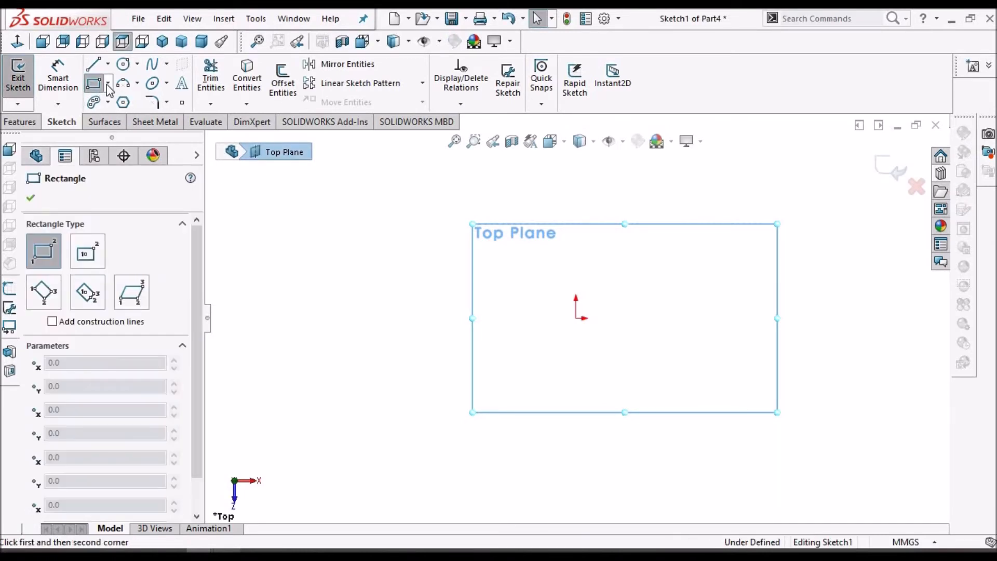
click(108, 83)
click(119, 121)
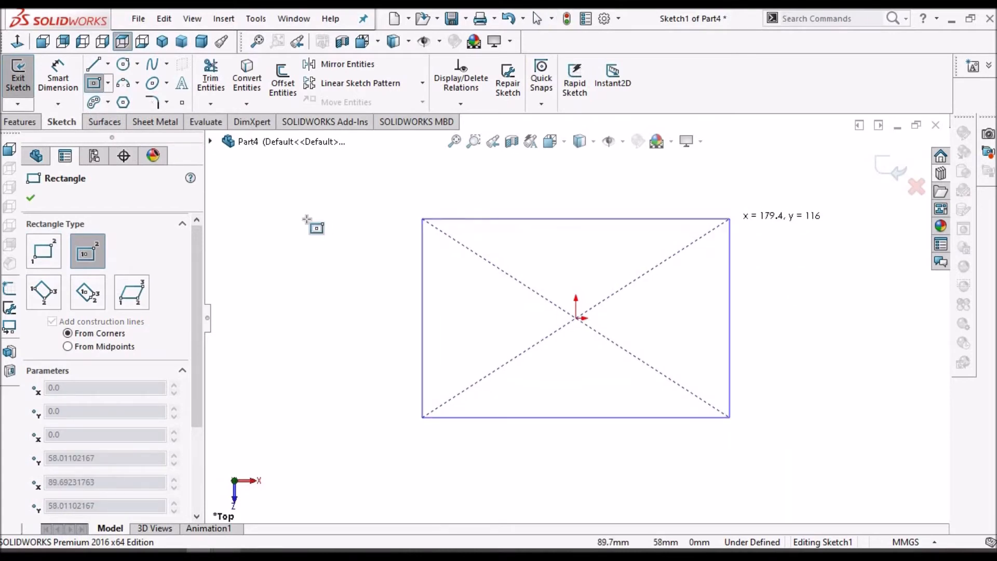
click(730, 219)
right_click(315, 227)
click(315, 228)
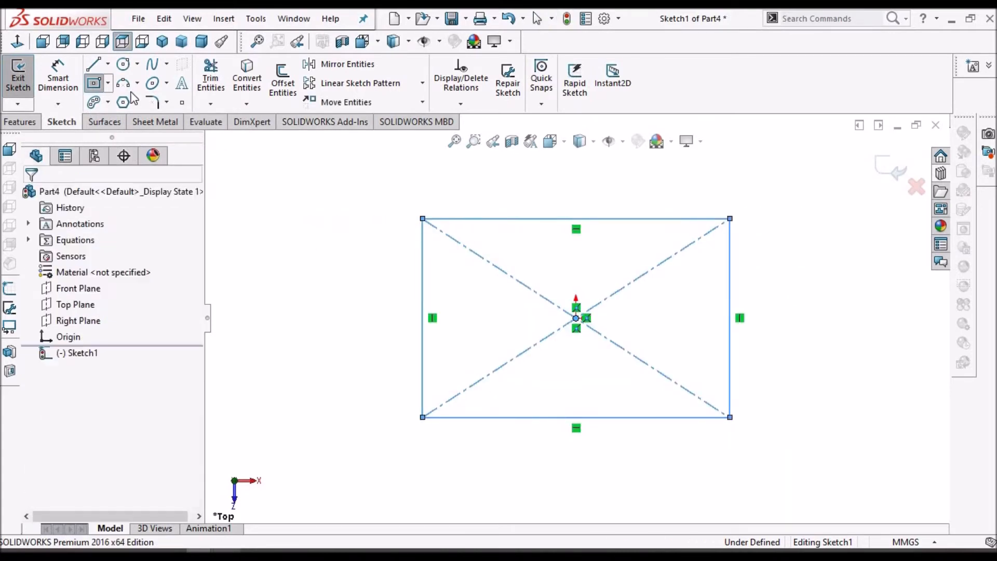
Dimension the rectangle's bottom edge and set its width to 30 mm
click(57, 78)
click(643, 417)
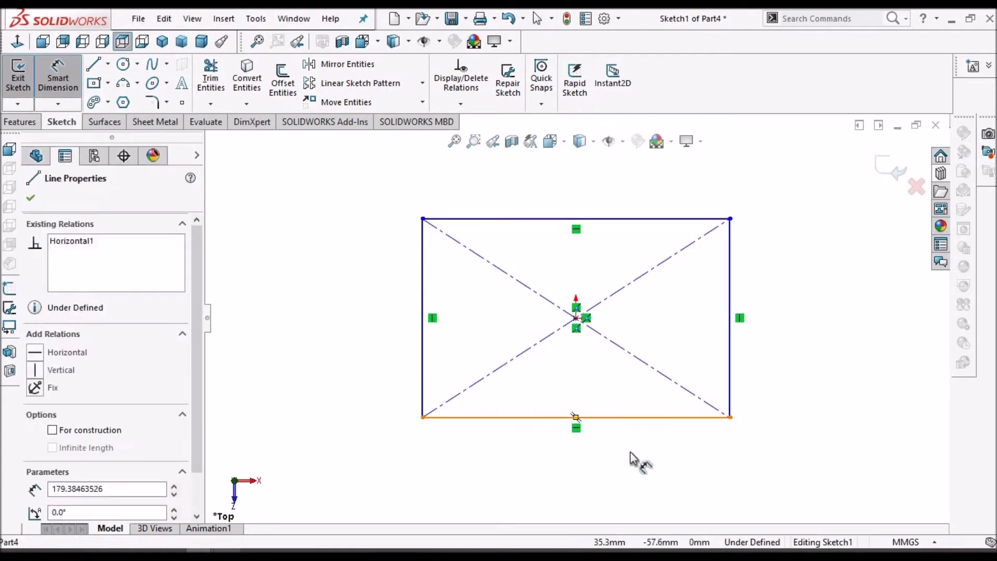
click(632, 457)
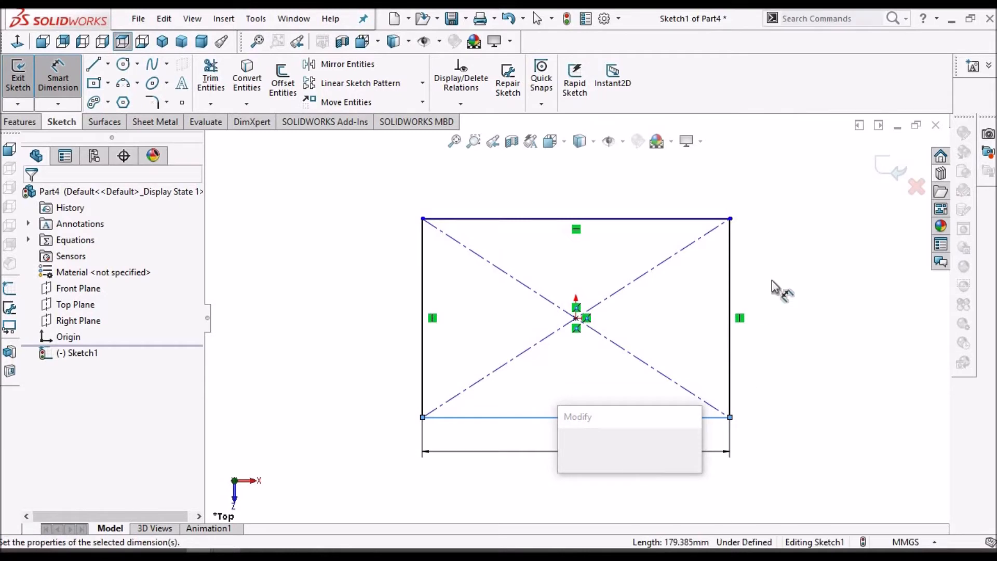
text(30)
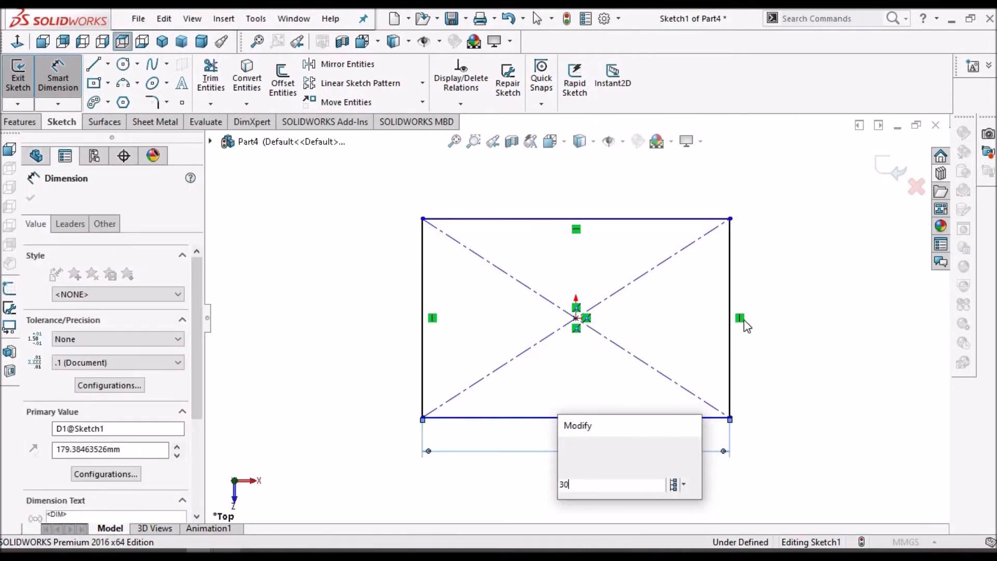
key(Return)
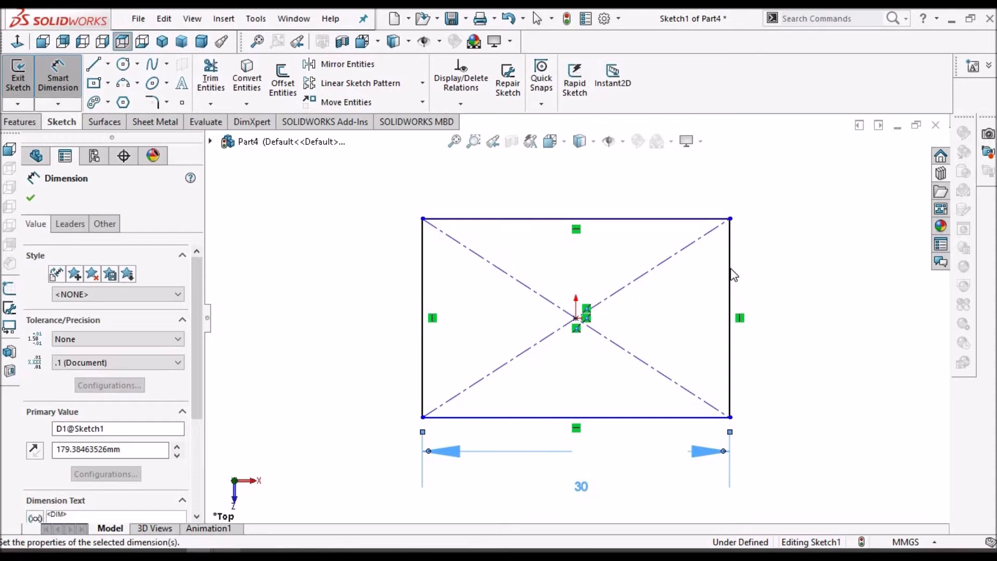
Dimension the rectangle's right side to 50 mm and leave the dimension command
click(769, 273)
click(764, 299)
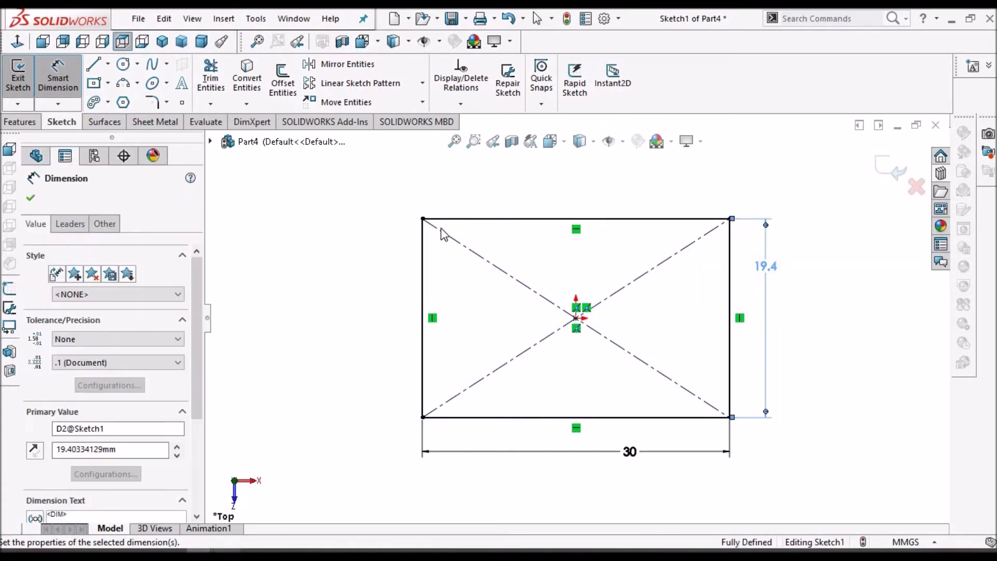
text(50)
key(Return)
key(Escape)
key(f)
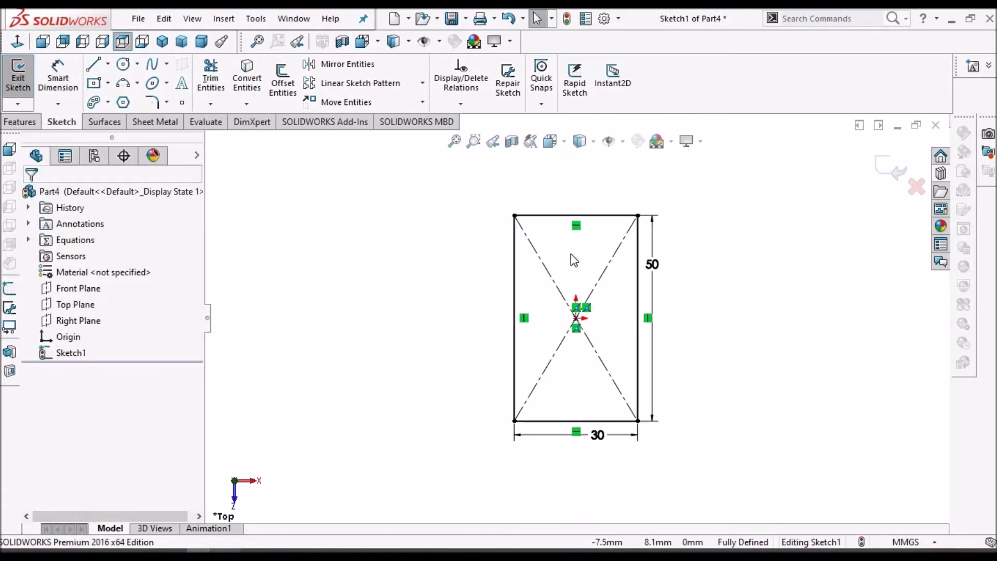
Extrude the rectangle sketch as a boss 5 mm deep
click(19, 122)
click(24, 81)
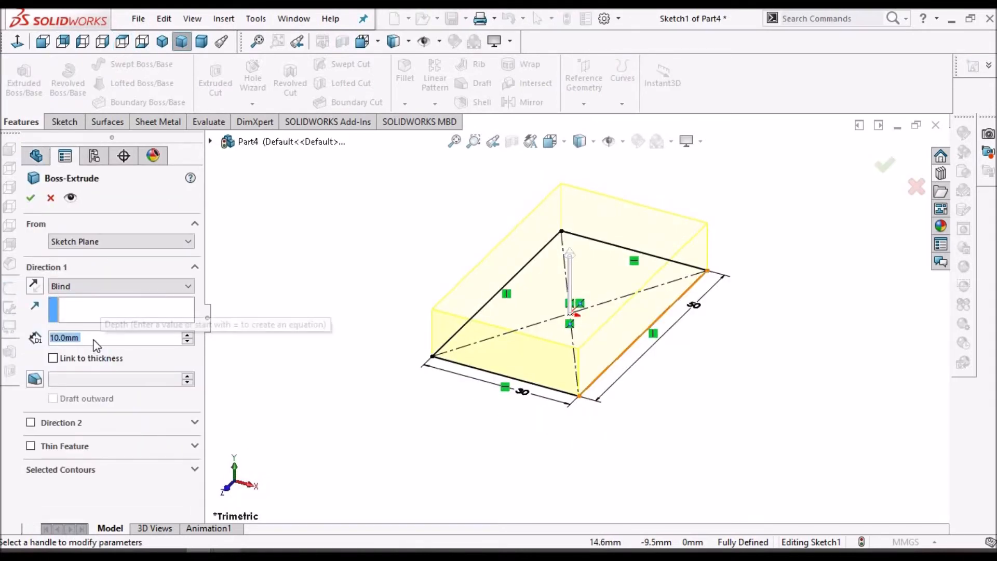
text(5)
key(Return)
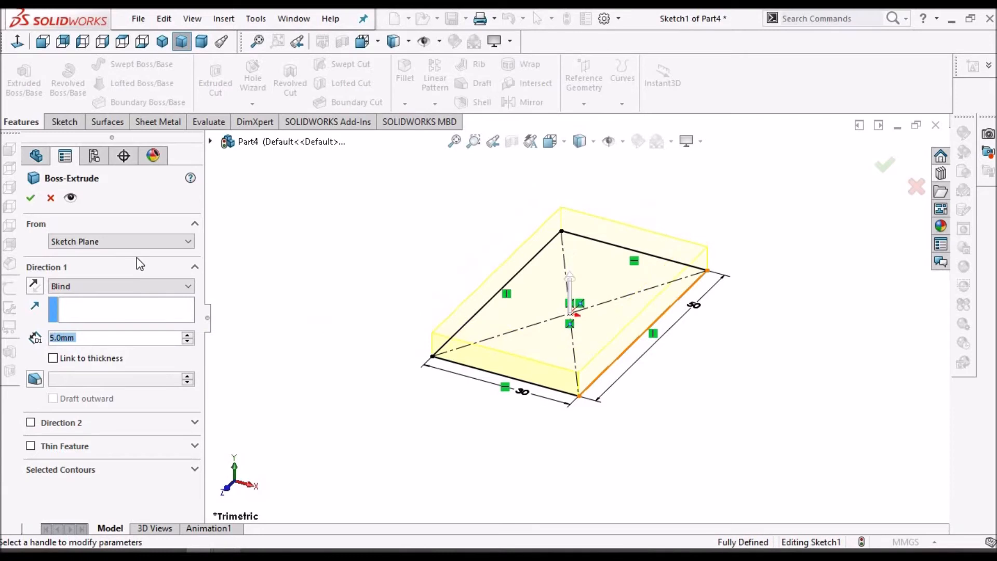
click(30, 198)
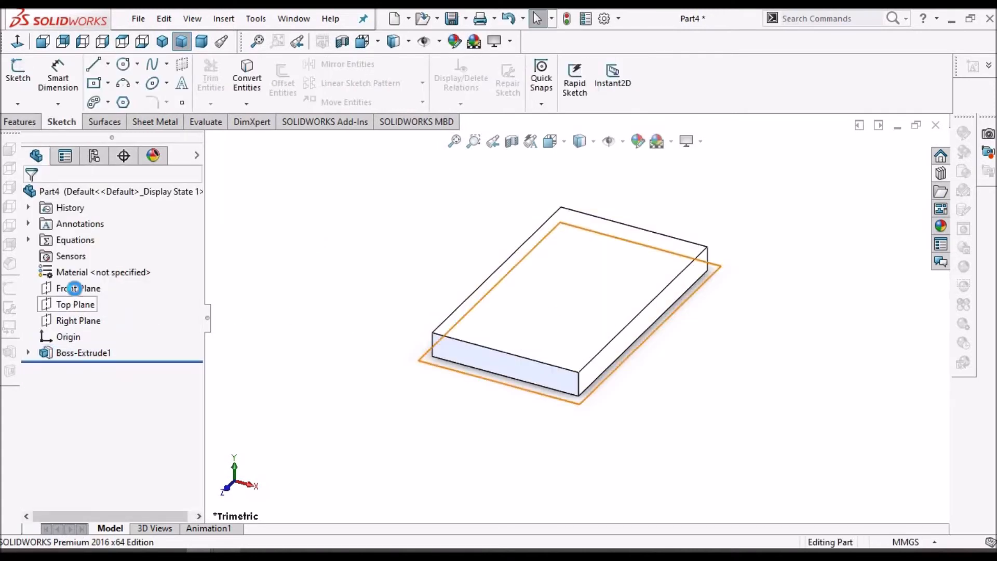
Start a new sketch on the Front Plane and view it normal to the screen
click(75, 287)
click(19, 74)
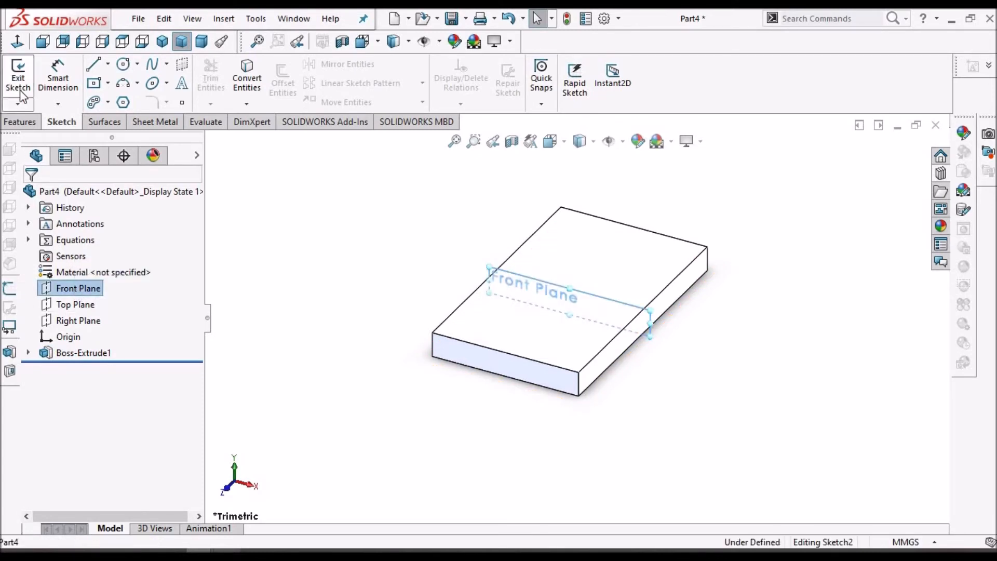
click(18, 42)
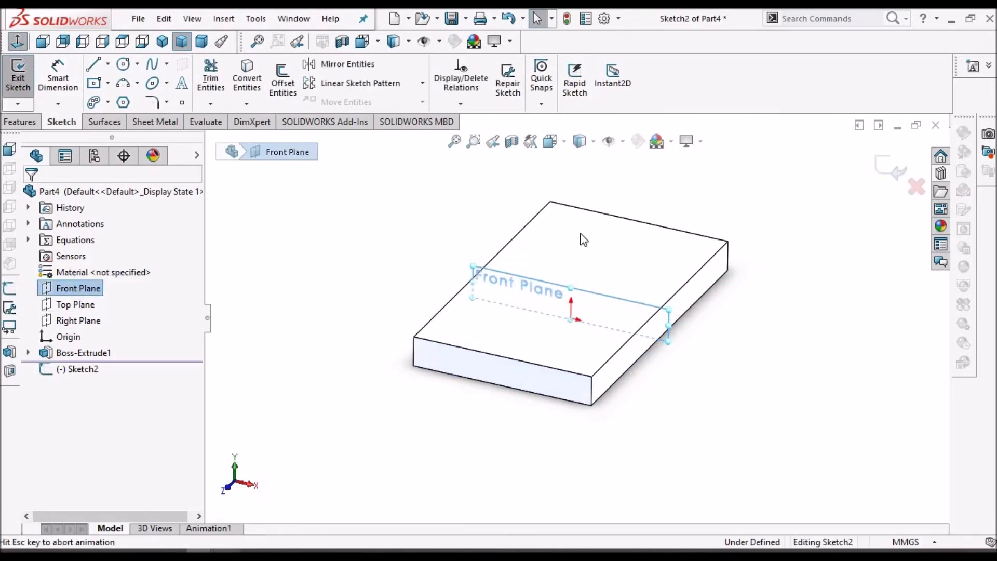
Sketch a quarter-round profile on the plate's top edge: a horizontal line, a vertical line about 8 mm, and a closing arc
click(108, 64)
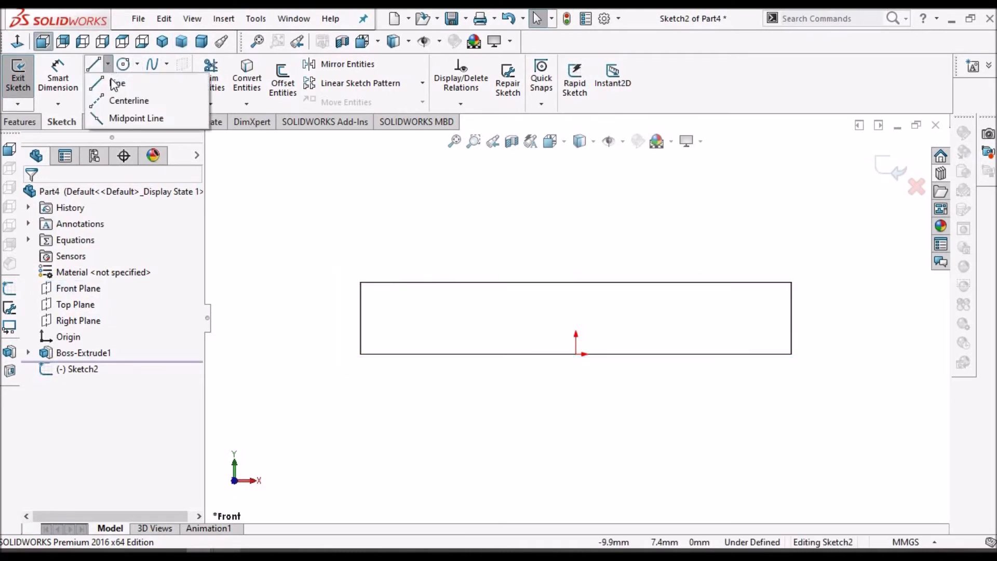
click(548, 245)
key(l)
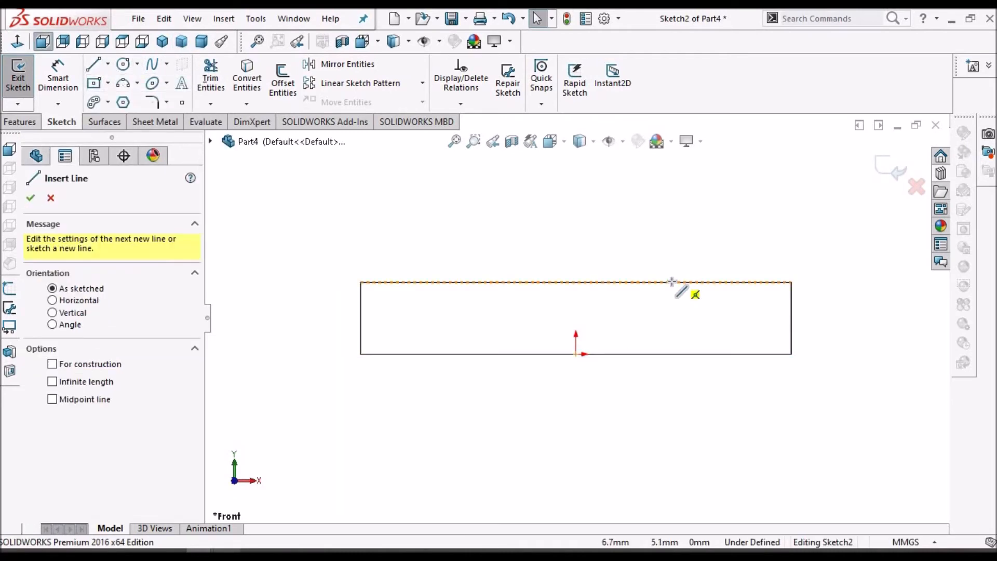
click(672, 282)
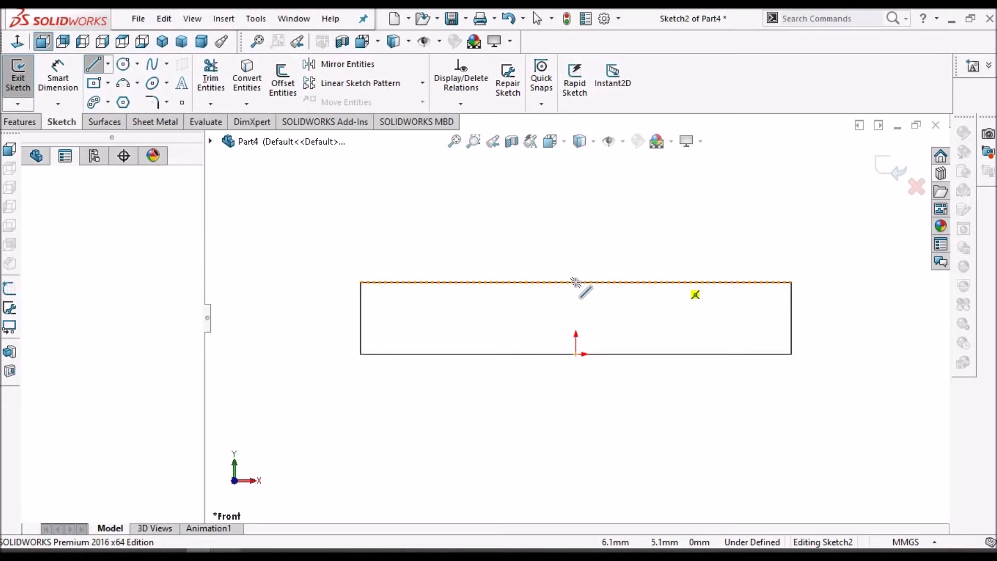
click(576, 282)
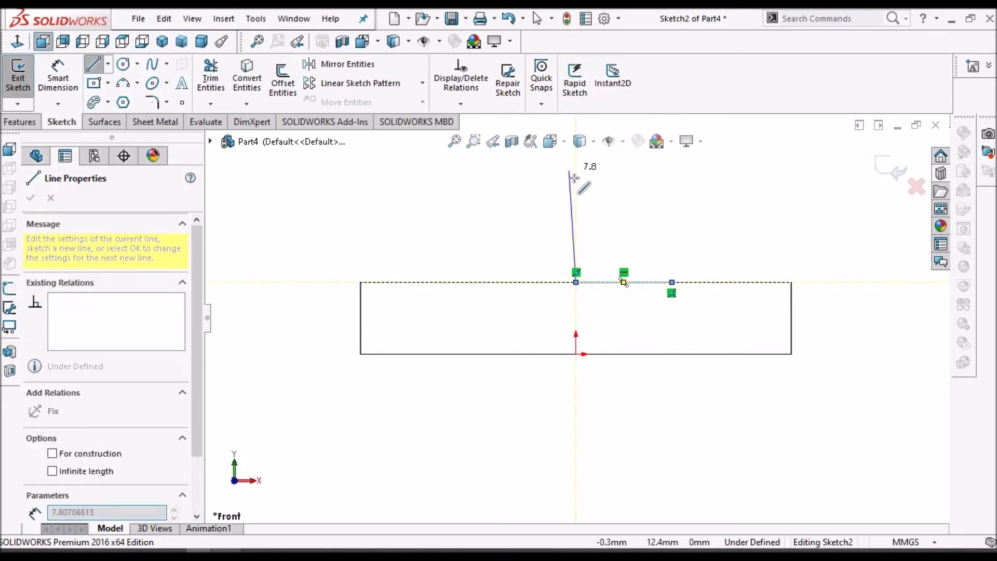
click(576, 231)
double_click(576, 180)
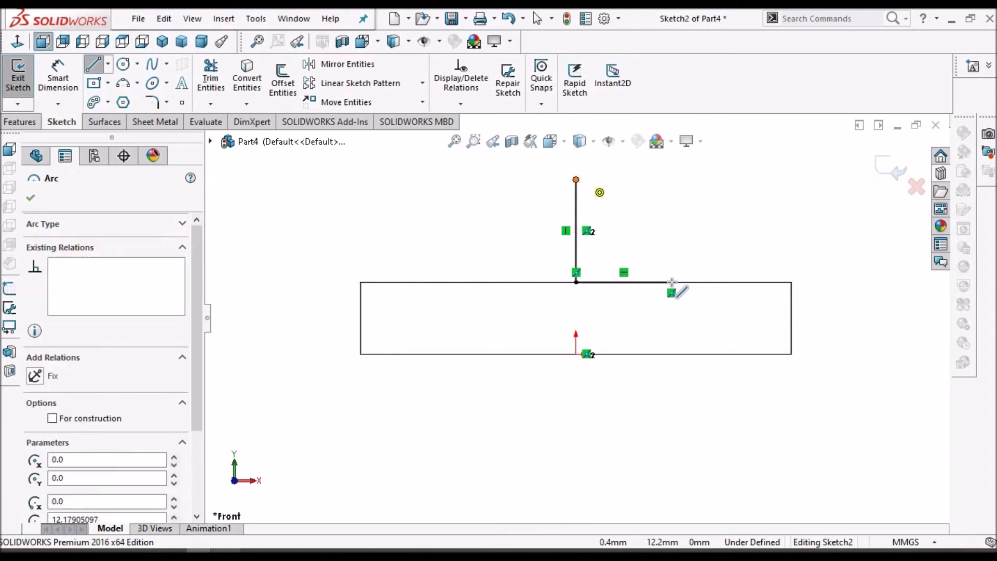
click(671, 245)
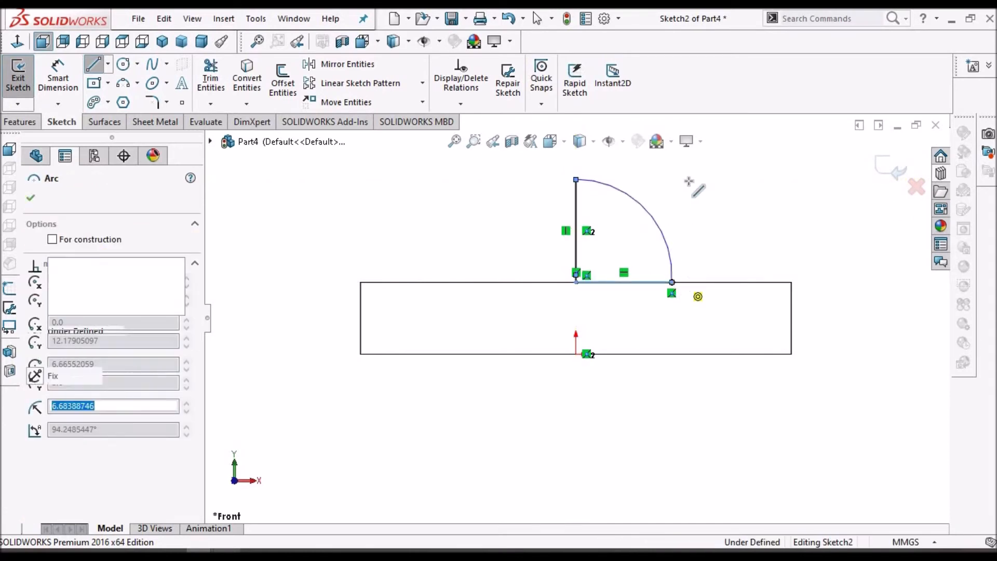
Dimension the profile's horizontal line to 5 mm
key(Escape)
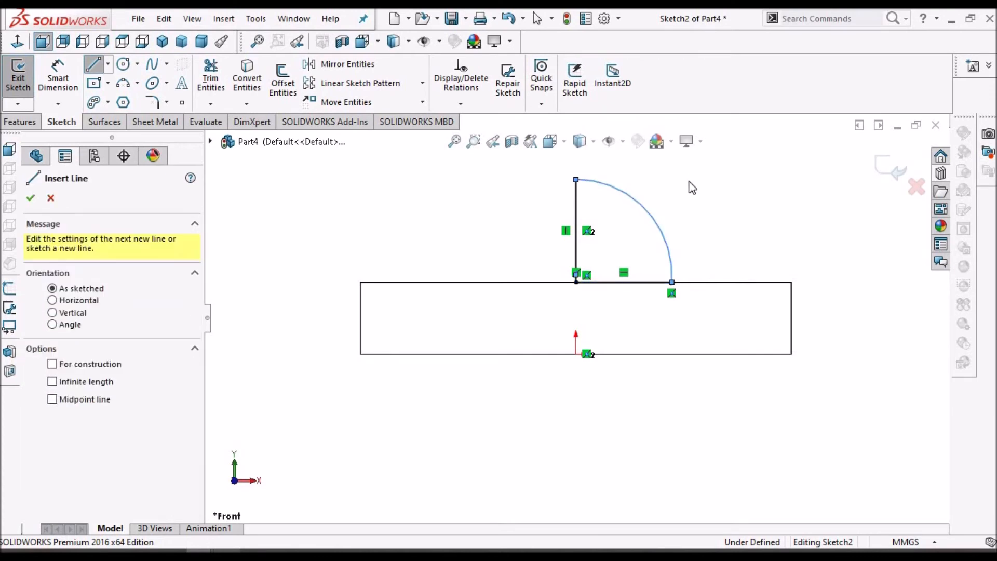
right_click(689, 181)
click(708, 194)
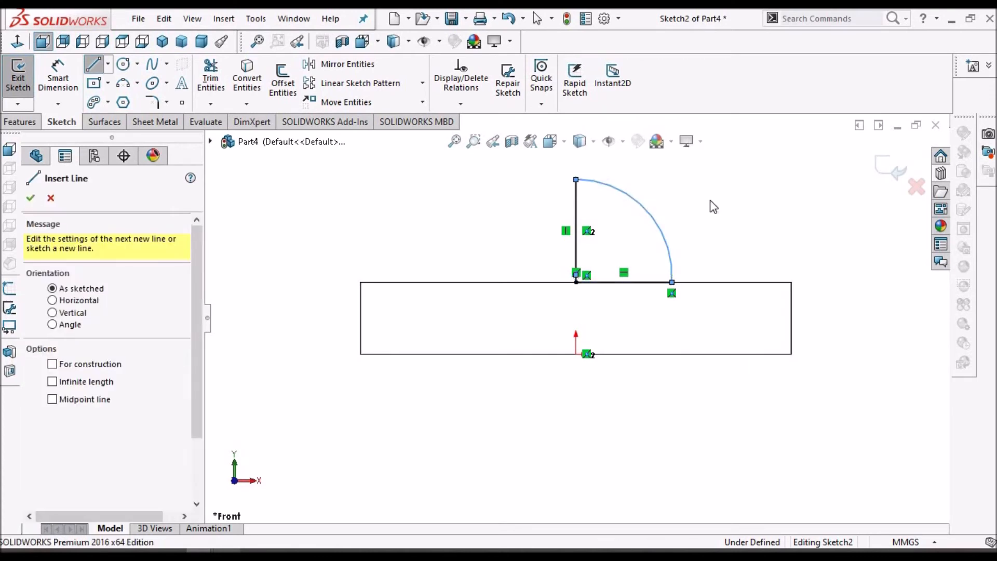
scroll(712, 201, up, 2)
scroll(699, 234, down, 4)
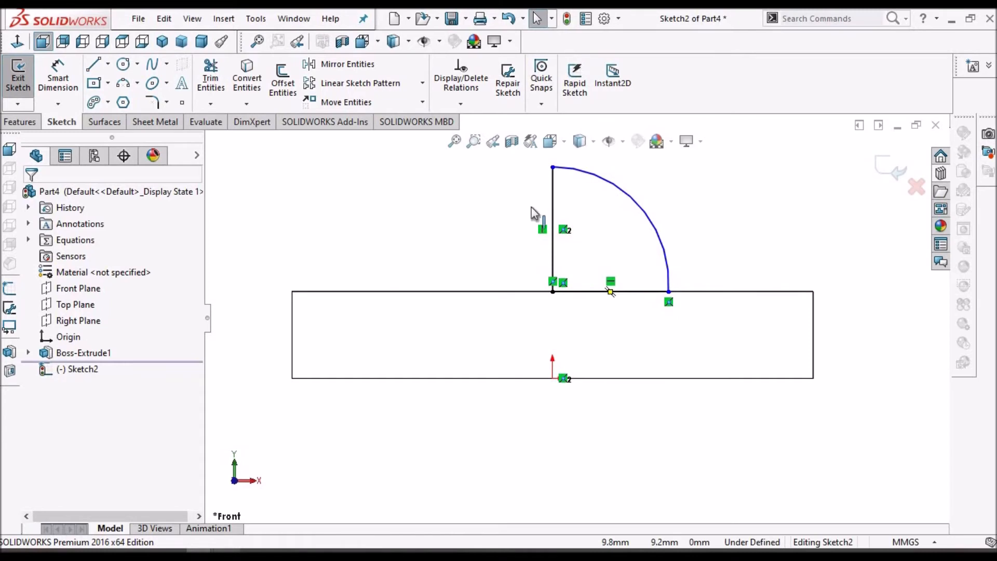
scroll(535, 212, up, 3)
key(d)
scroll(601, 307, down, 3)
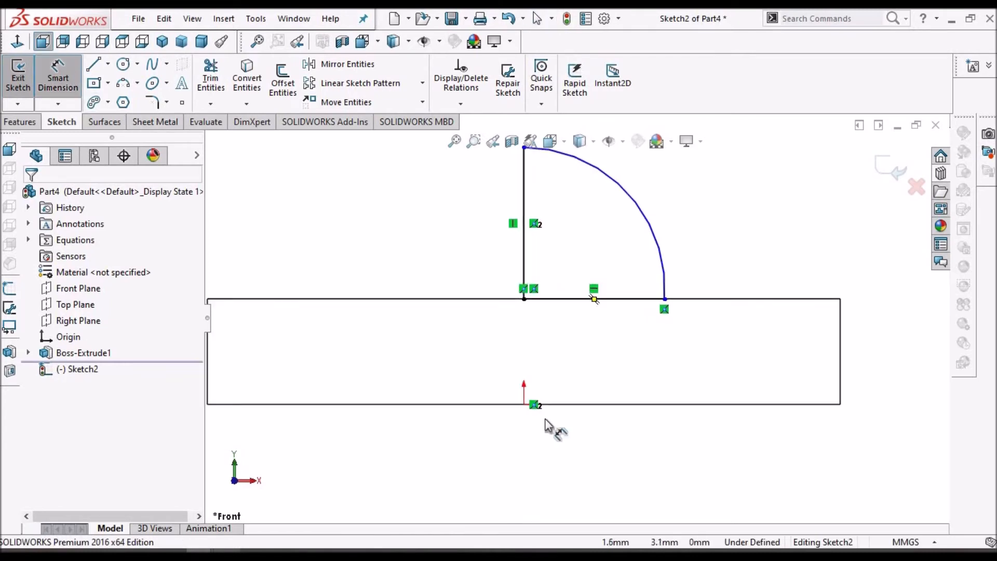
click(616, 300)
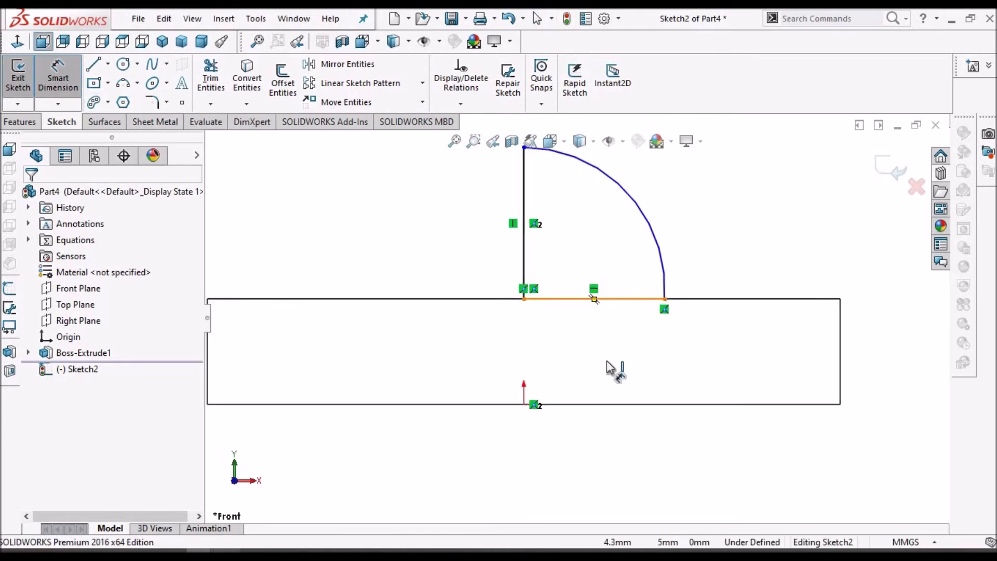
click(612, 367)
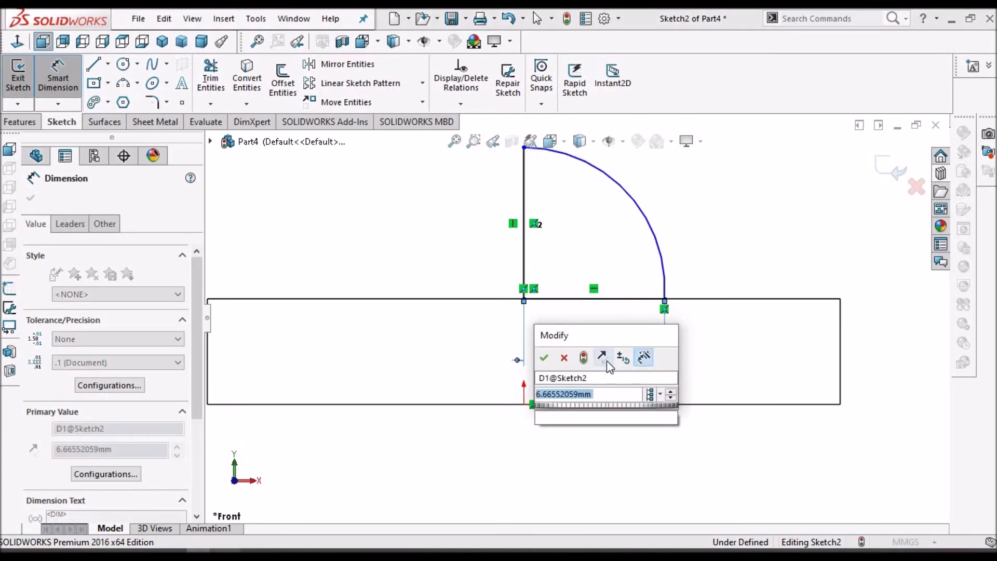
text(5)
key(Escape)
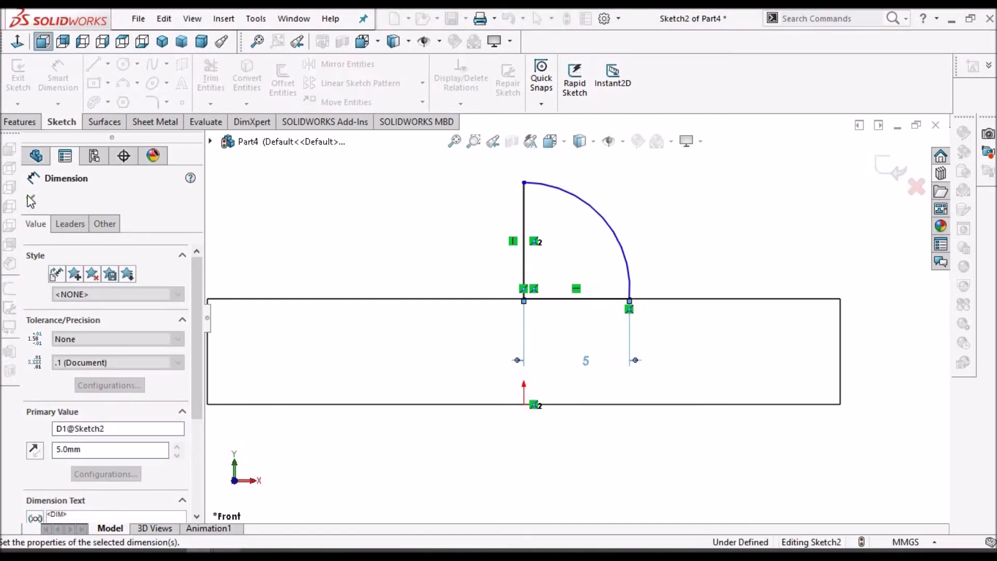
key(Escape)
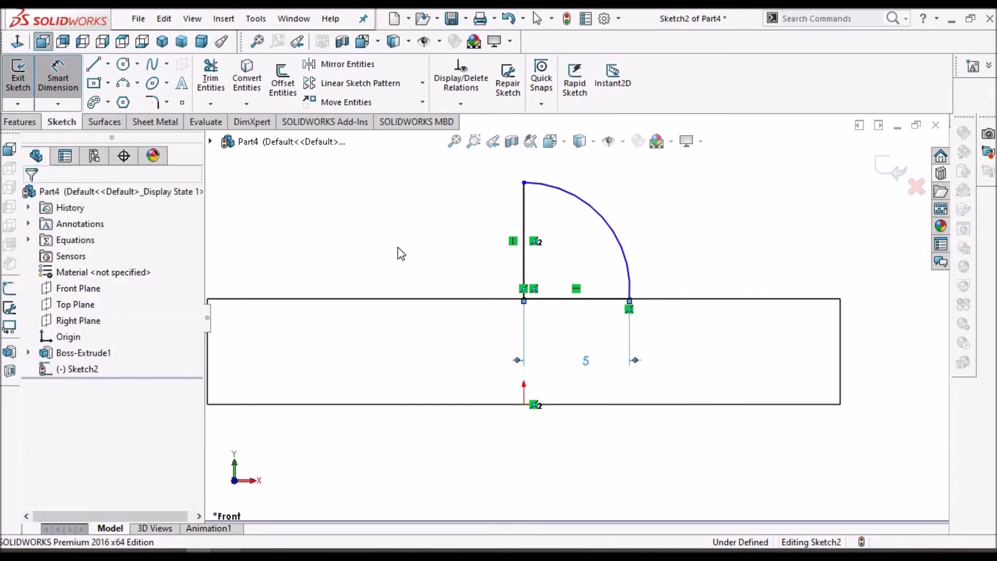
Add an Equal relation between the profile's horizontal and vertical lines
key(f)
key(Escape)
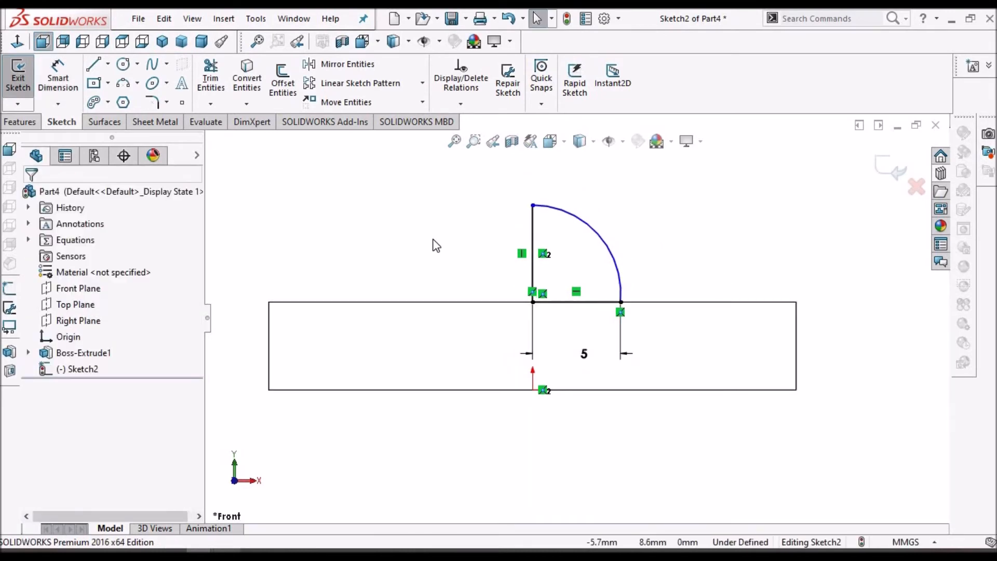
click(600, 303)
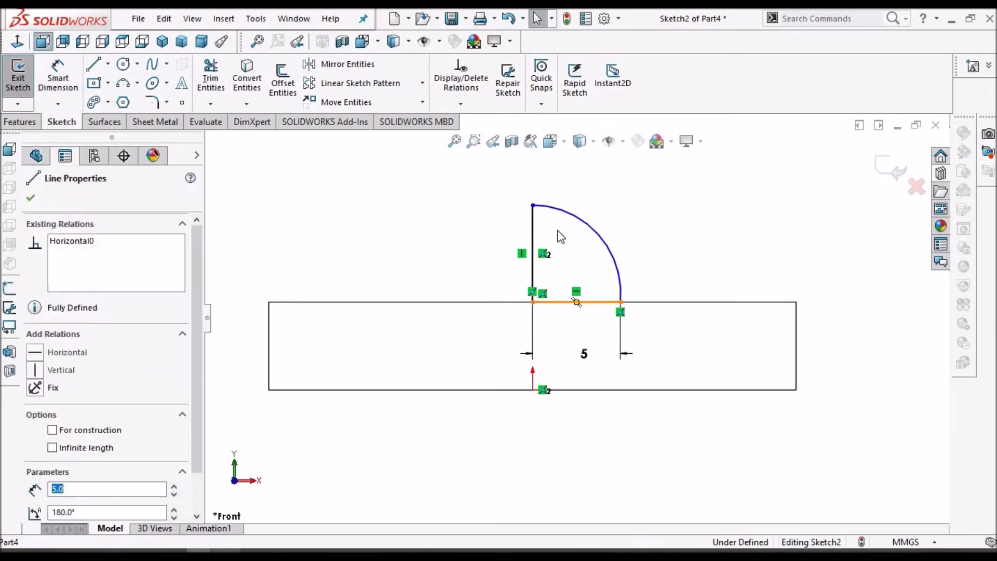
click(534, 223)
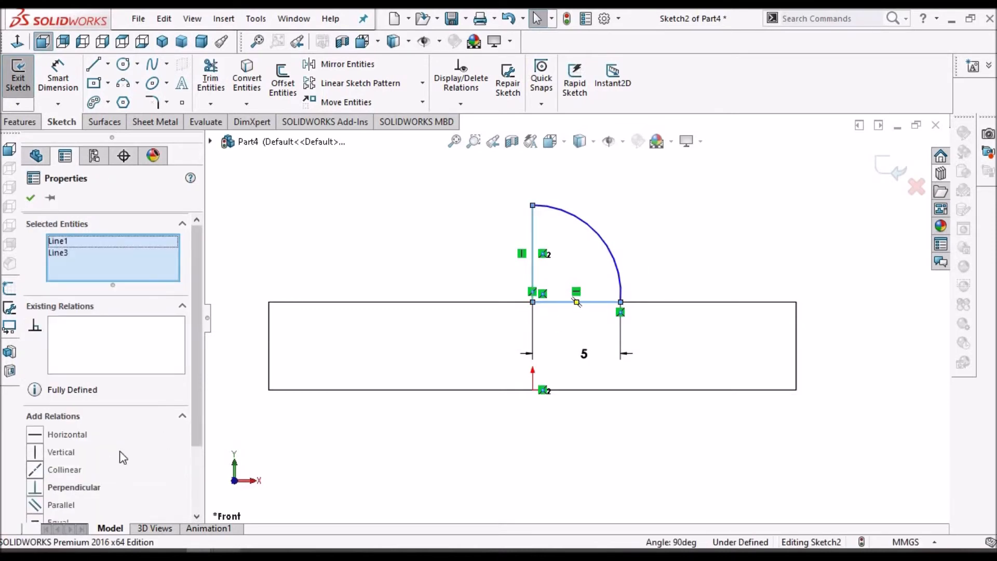
scroll(197, 432, down, 3)
click(35, 472)
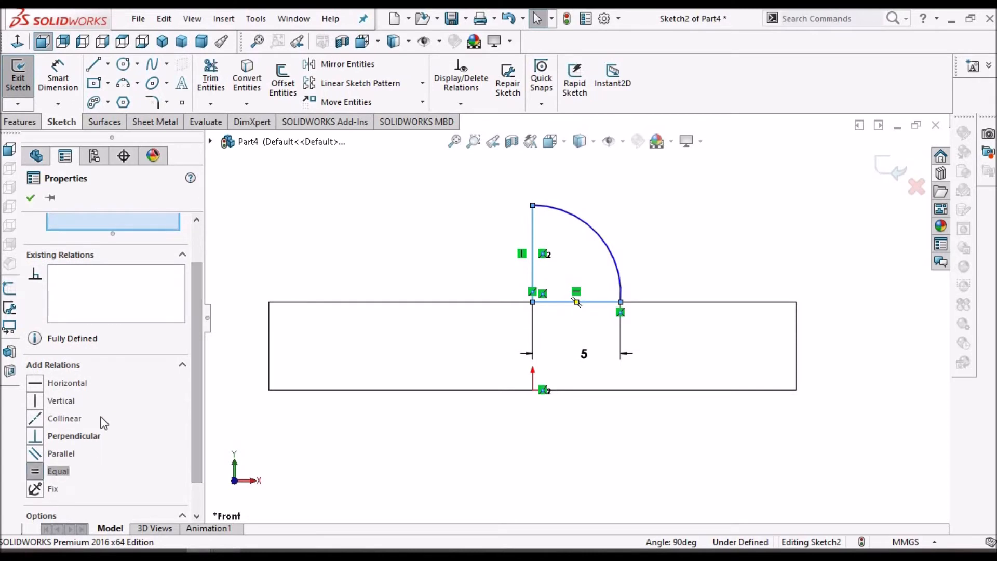
click(320, 212)
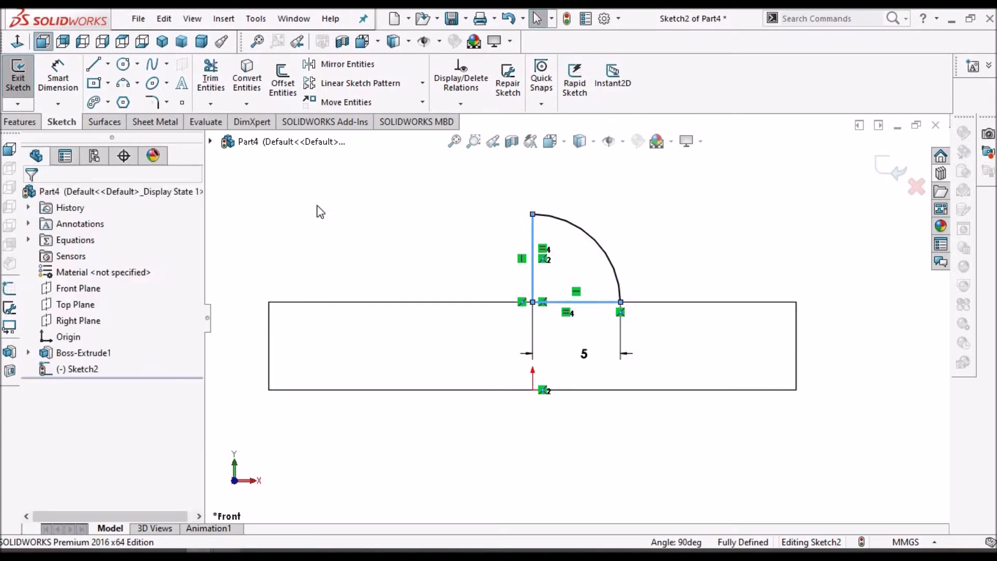
Extrude the quarter-round profile as a boss, mid-plane, 20 mm deep
mouse_move(320, 212)
middle_down()
mouse_move(519, 288)
mouse_move(498, 364)
middle_up()
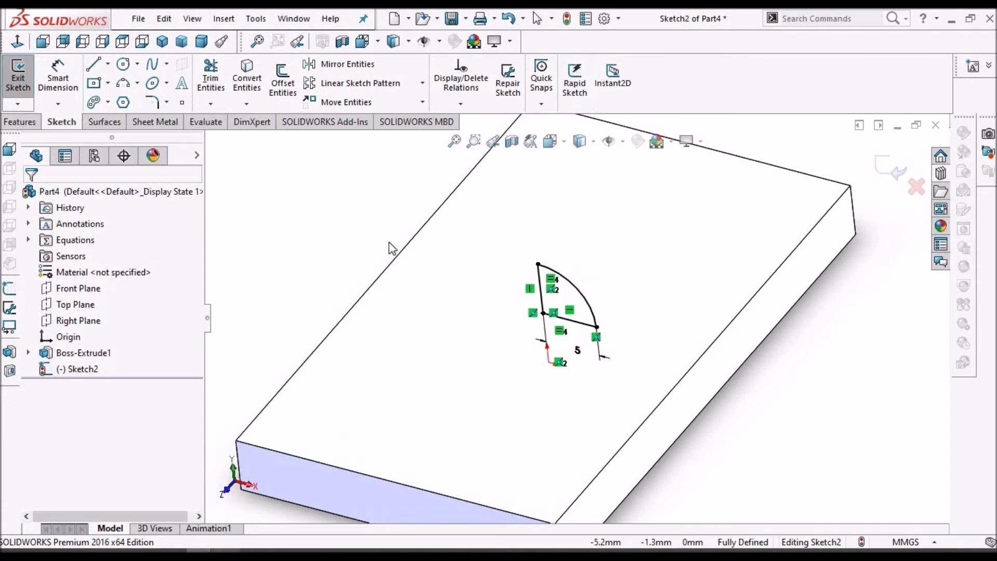
click(11, 122)
click(27, 88)
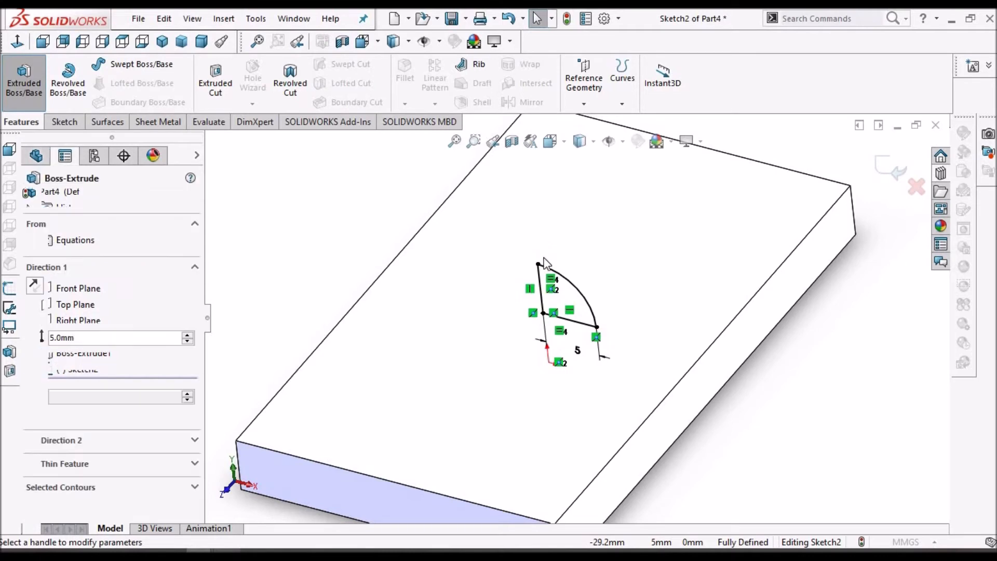
click(184, 286)
click(141, 357)
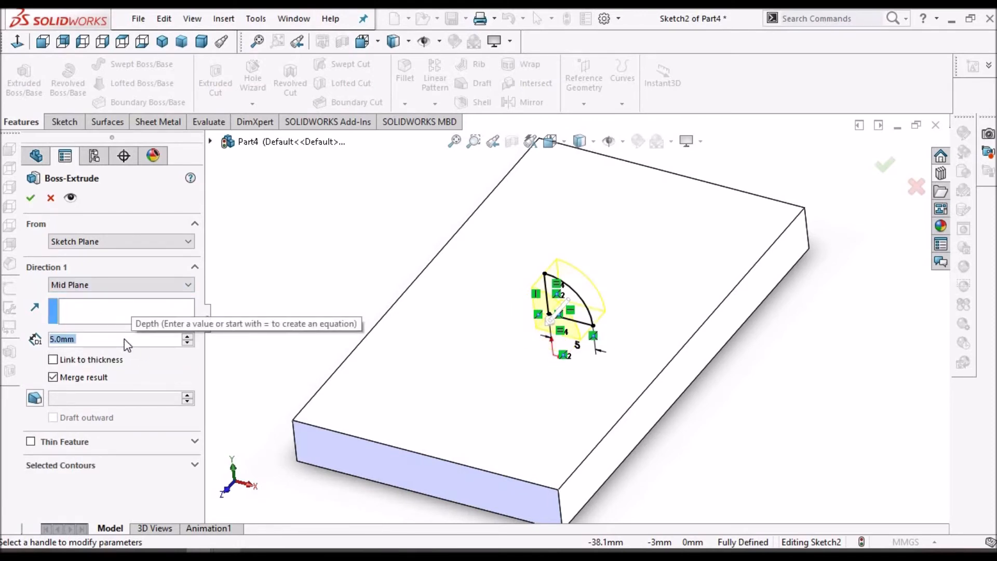
text(30)
key(Return)
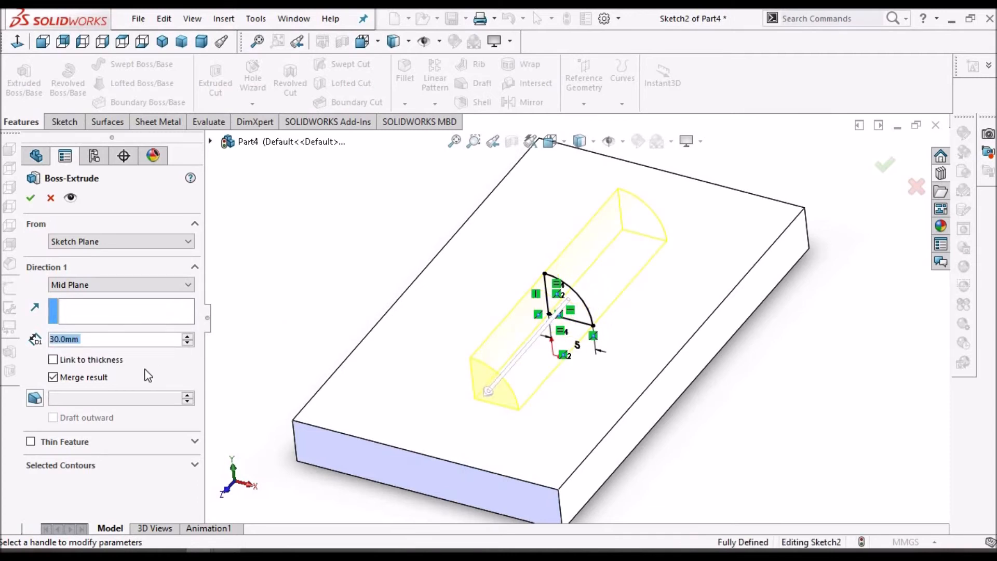
text(20)
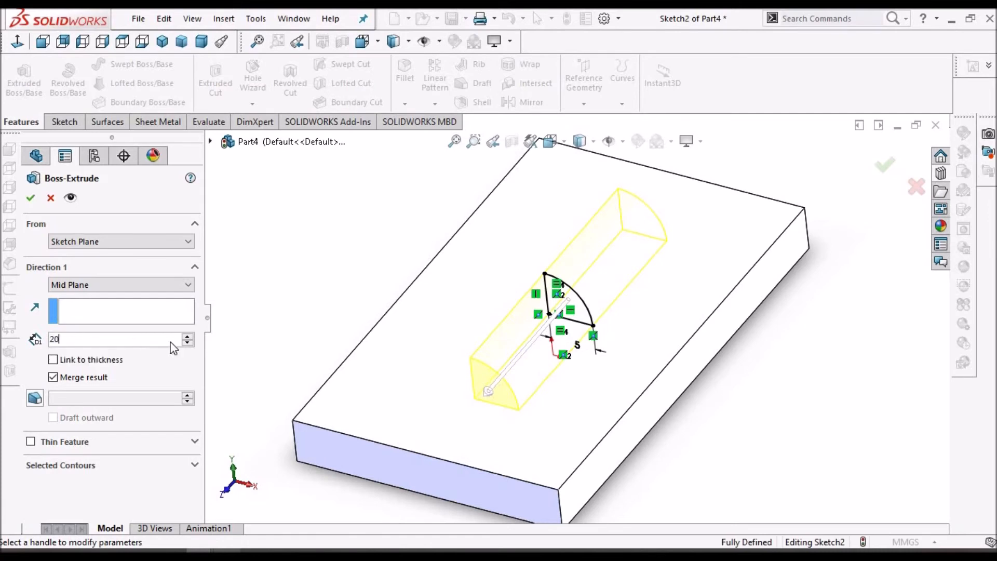
key(Return)
click(33, 198)
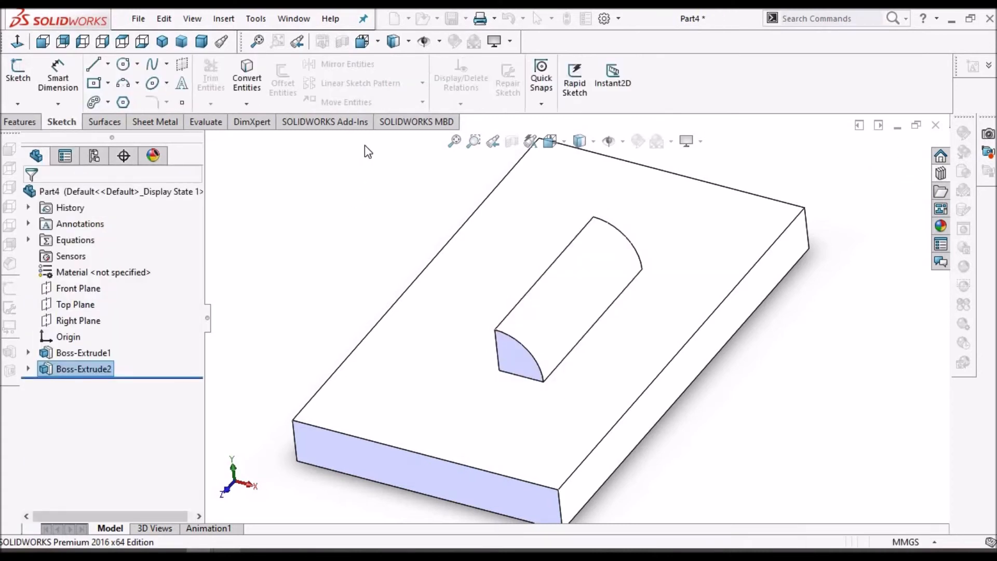
Start a sketch on the quarter-round end face of the new boss and convert its edges into sketch entities
click(511, 357)
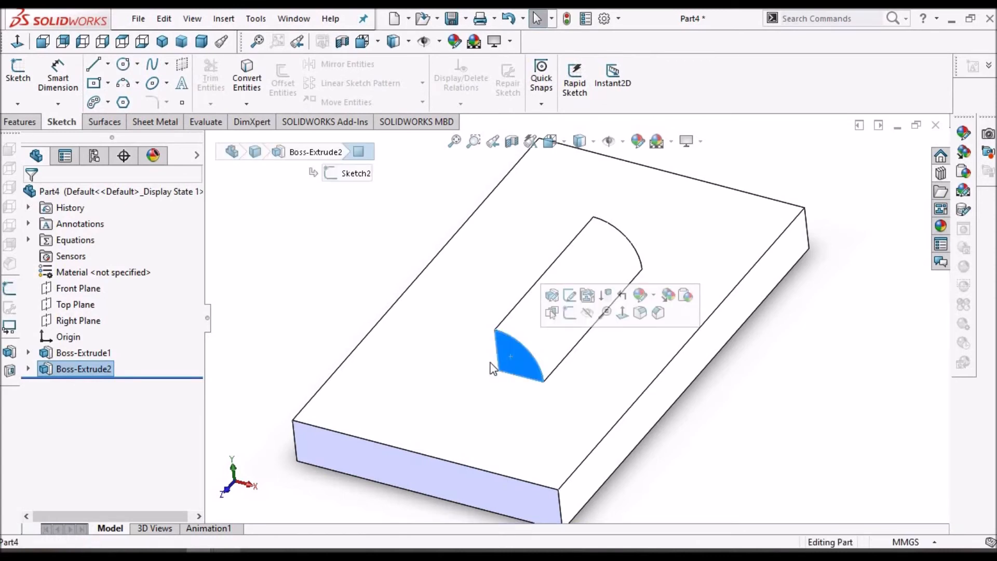
click(18, 71)
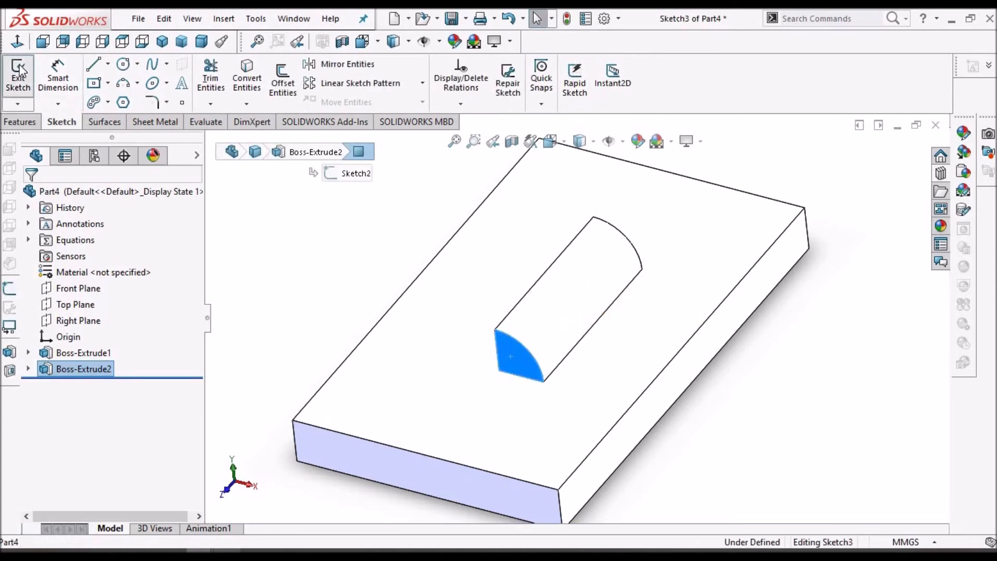
click(248, 77)
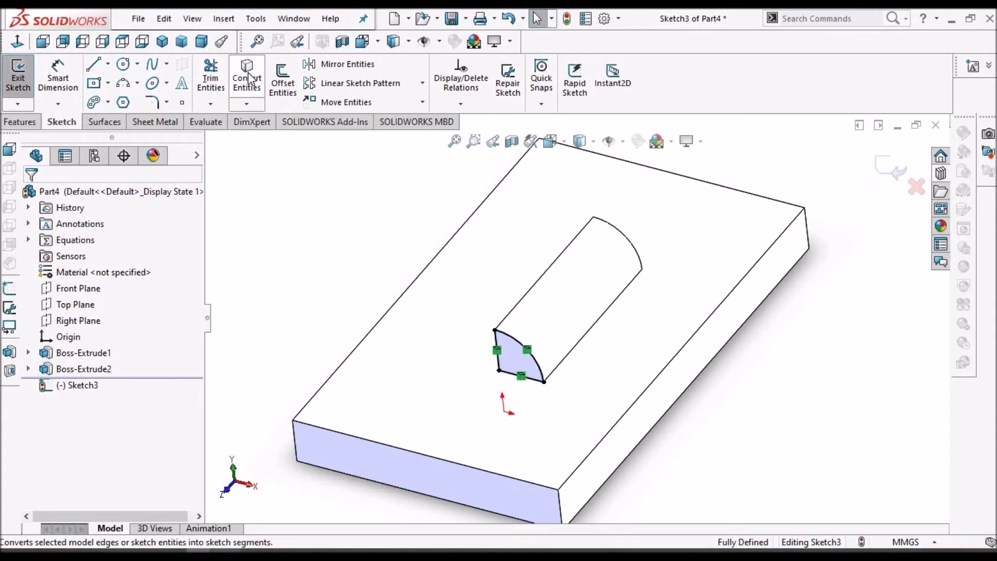
Revolve the converted end profile 90° about its vertical edge
click(24, 123)
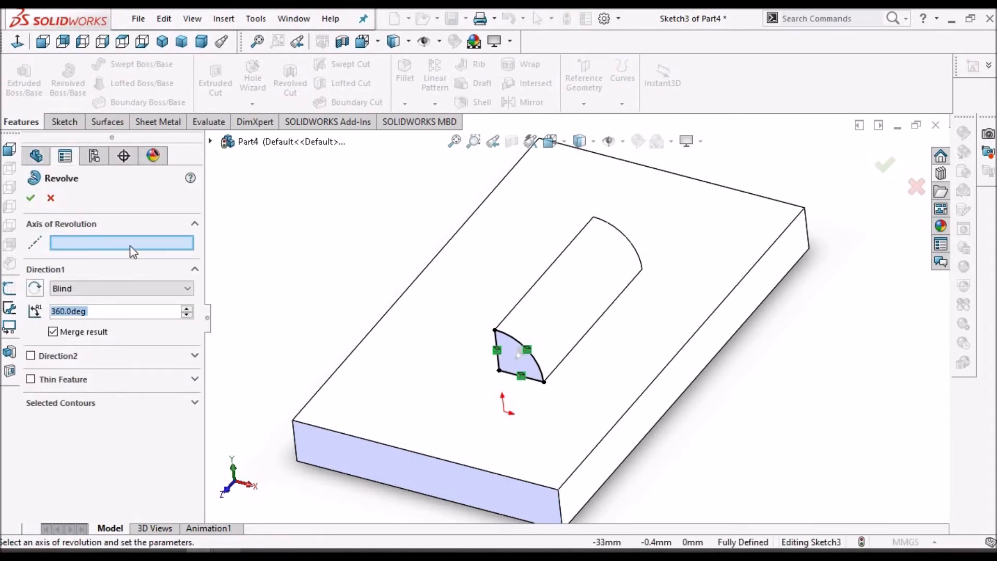
scroll(496, 366, down, 5)
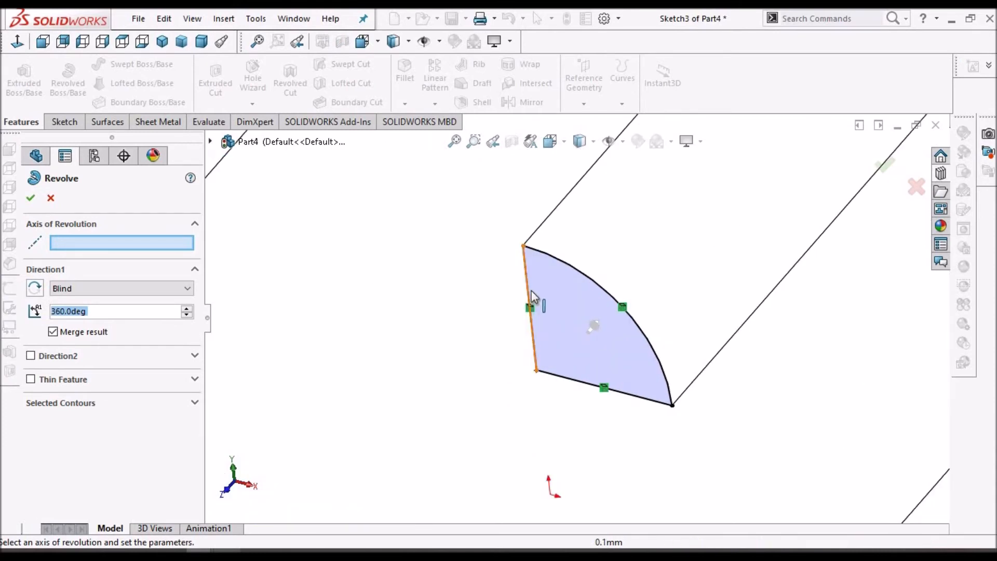
click(532, 296)
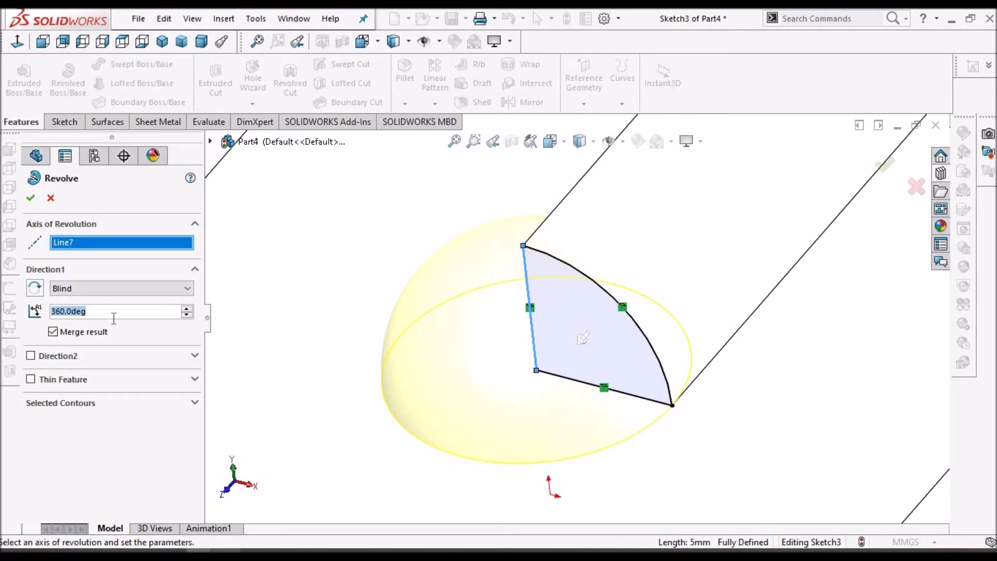
text(90)
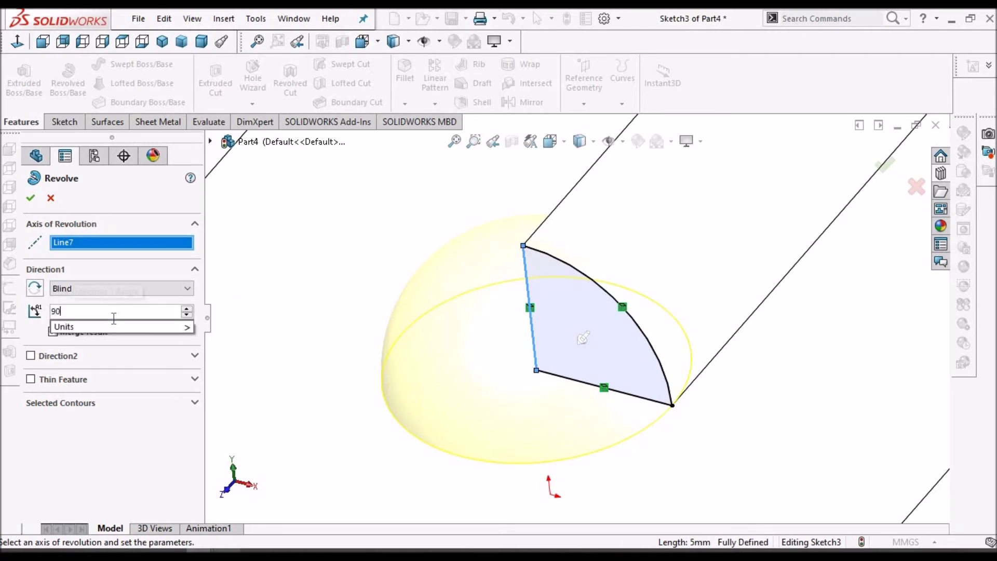
key(Return)
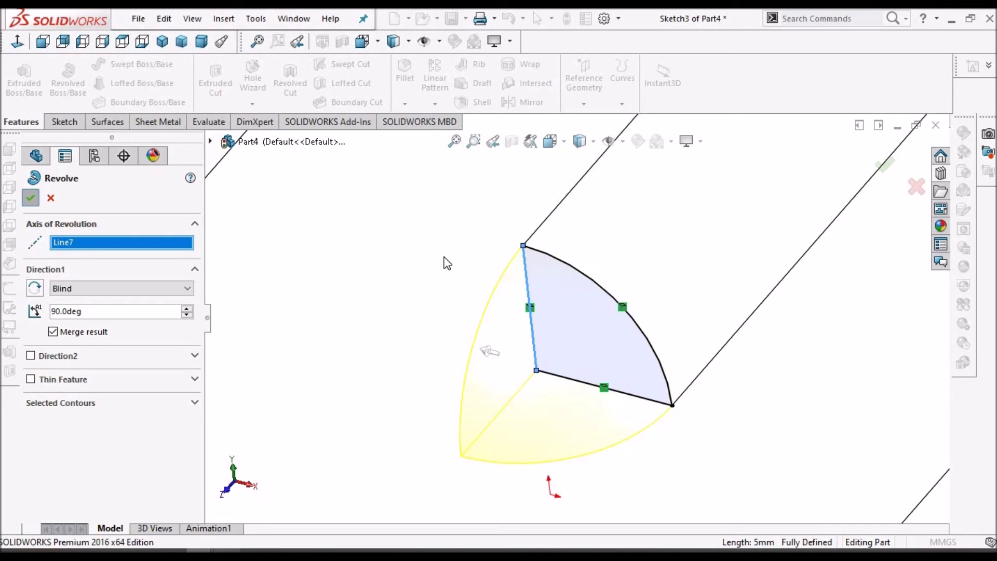
scroll(445, 260, up, 6)
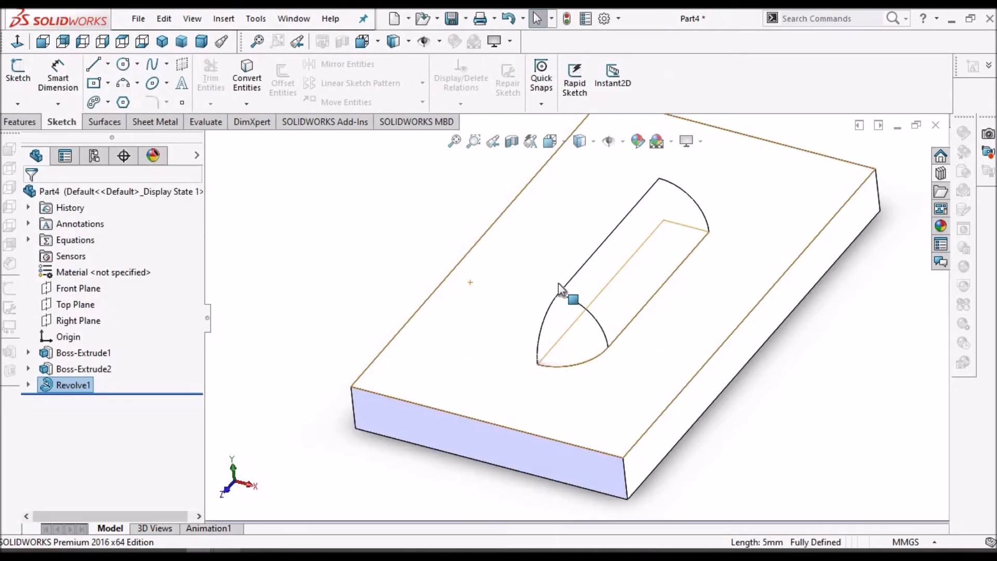
Start a sketch on the boss's opposite quarter-round end face and convert its edges into sketch entities
mouse_move(649, 275)
middle_down()
mouse_move(673, 267)
mouse_move(755, 410)
mouse_move(717, 431)
middle_up()
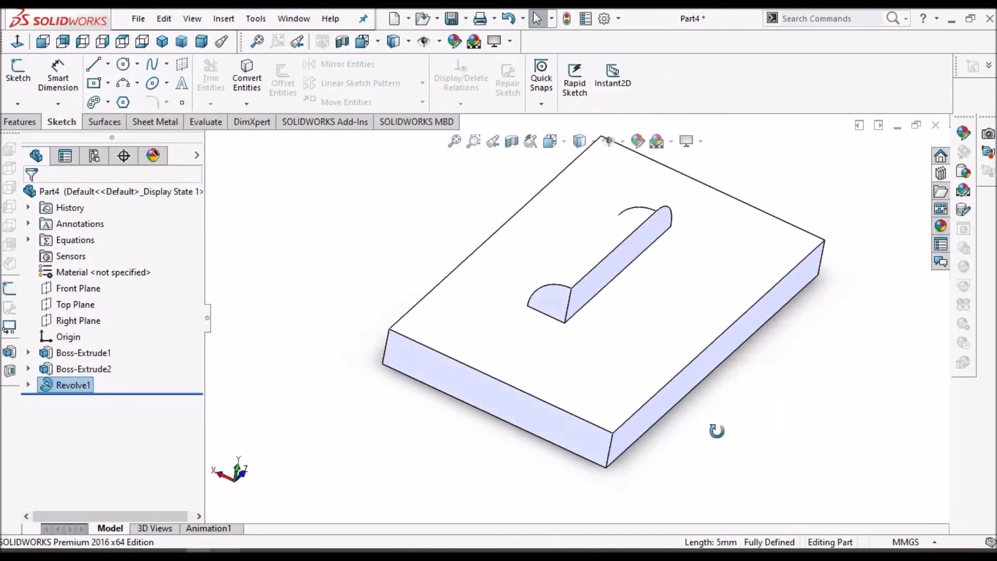
scroll(625, 304, down, 4)
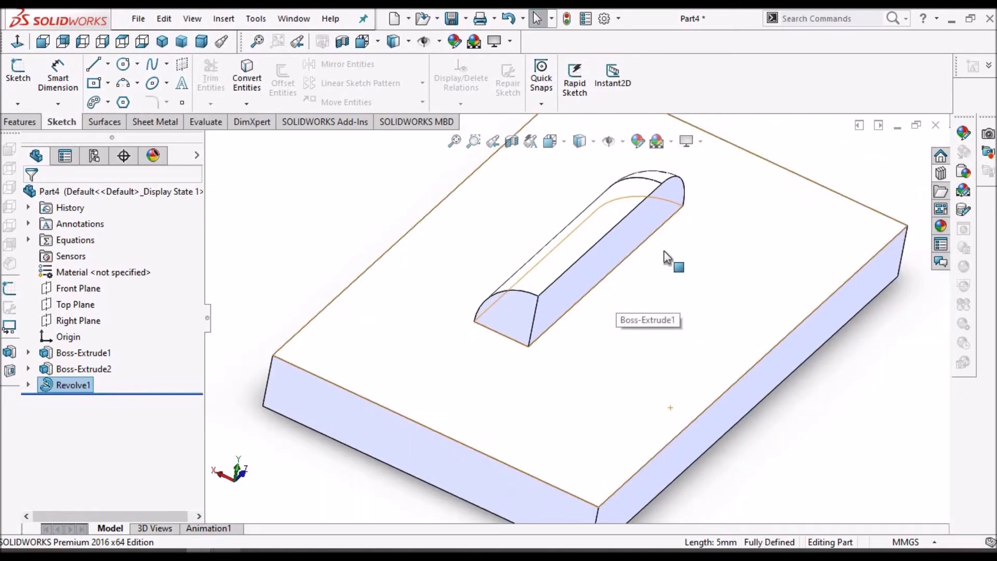
middle_drag(604, 244, 694, 235)
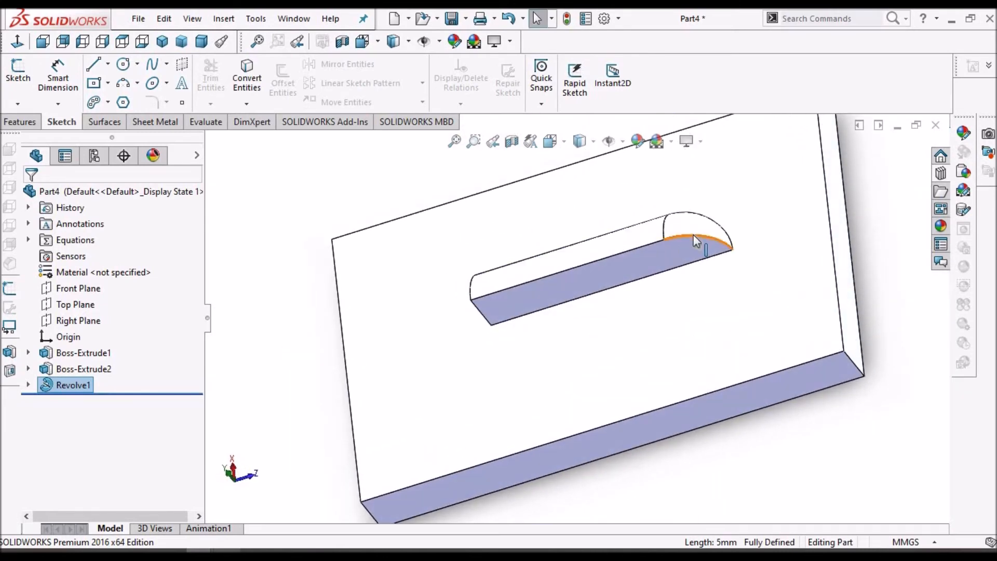
middle_click(477, 326)
middle_drag(477, 327, 497, 297)
click(494, 296)
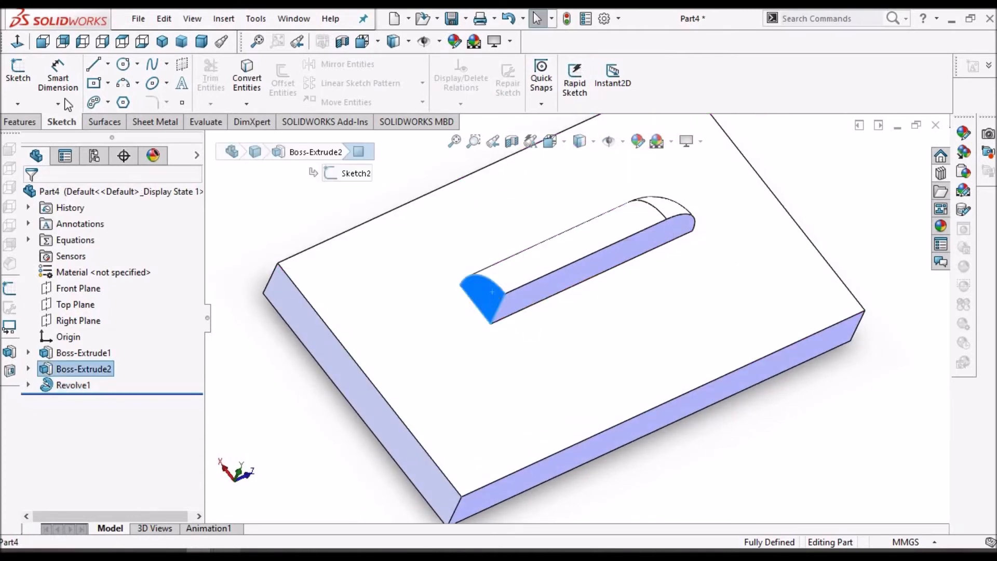
click(21, 78)
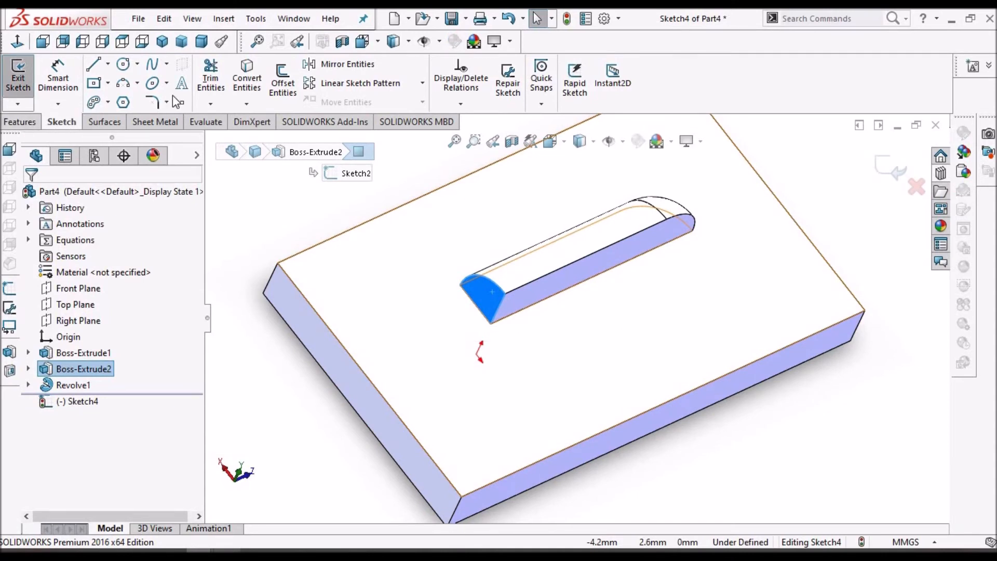
click(247, 73)
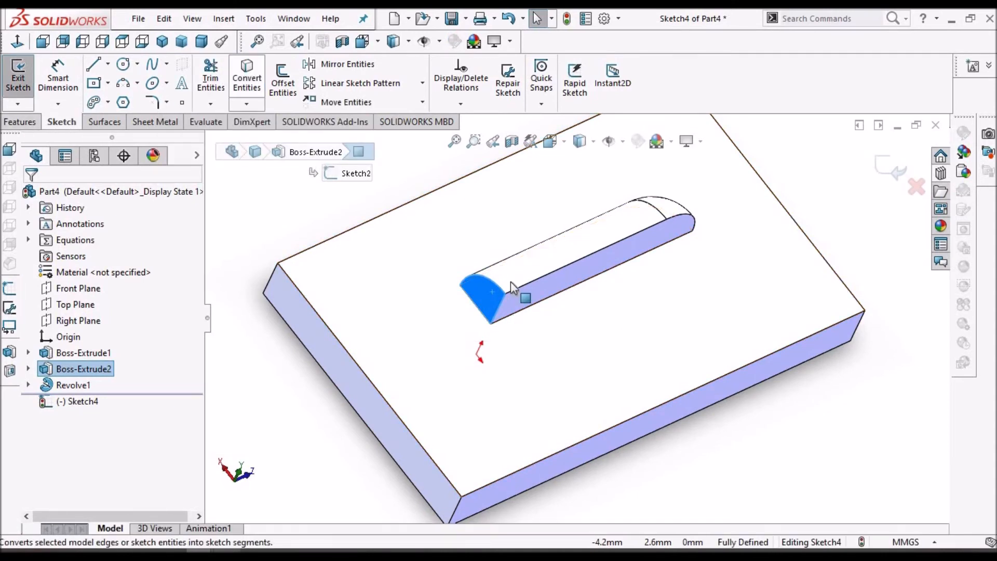
click(21, 122)
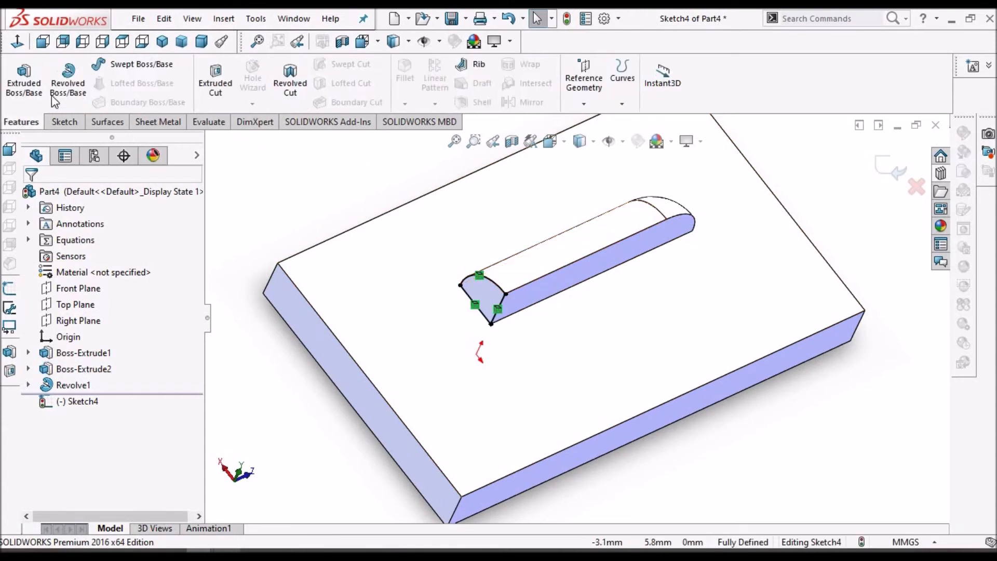
Revolve the opposite end profile 90° about its vertical edge
click(67, 73)
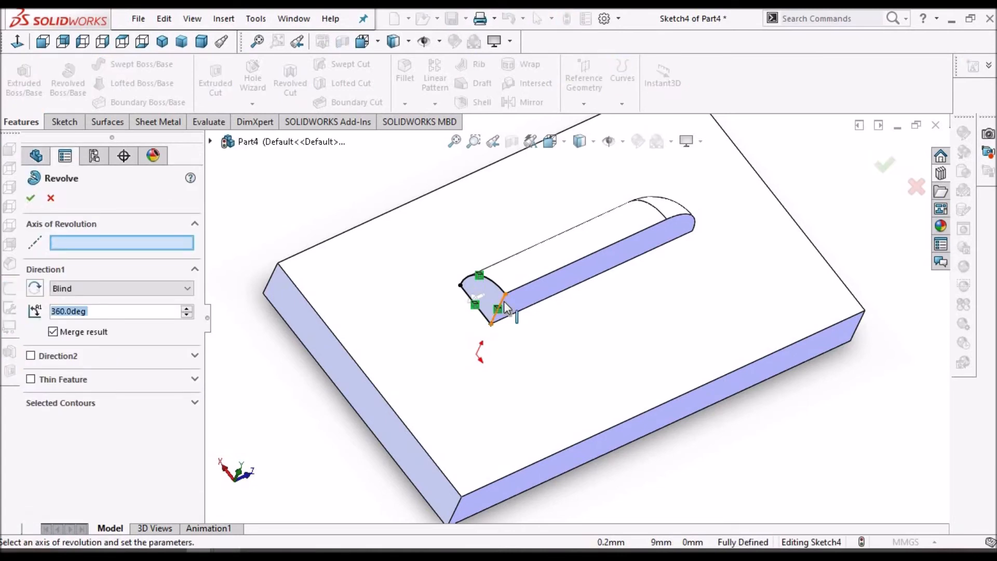
click(501, 307)
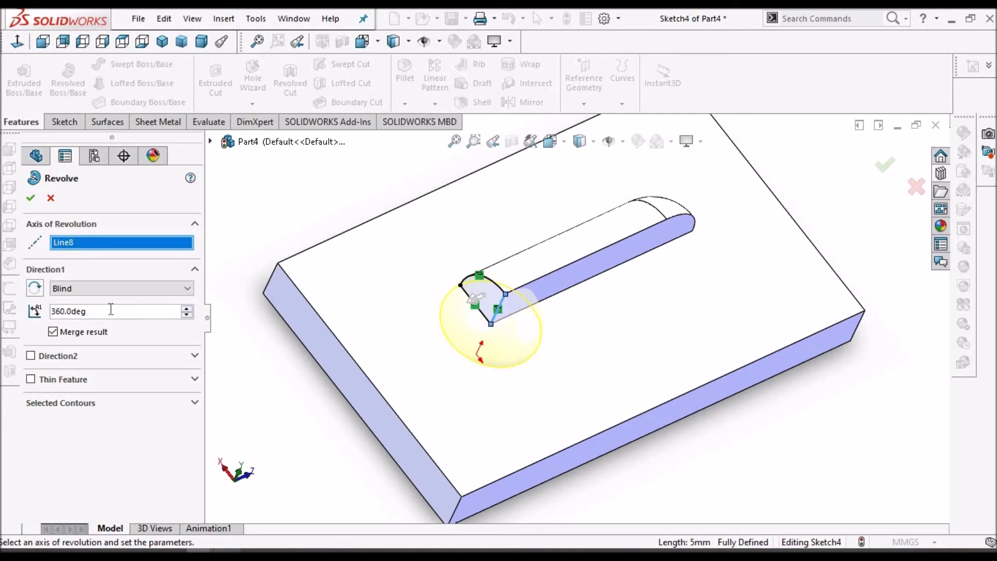
text(90)
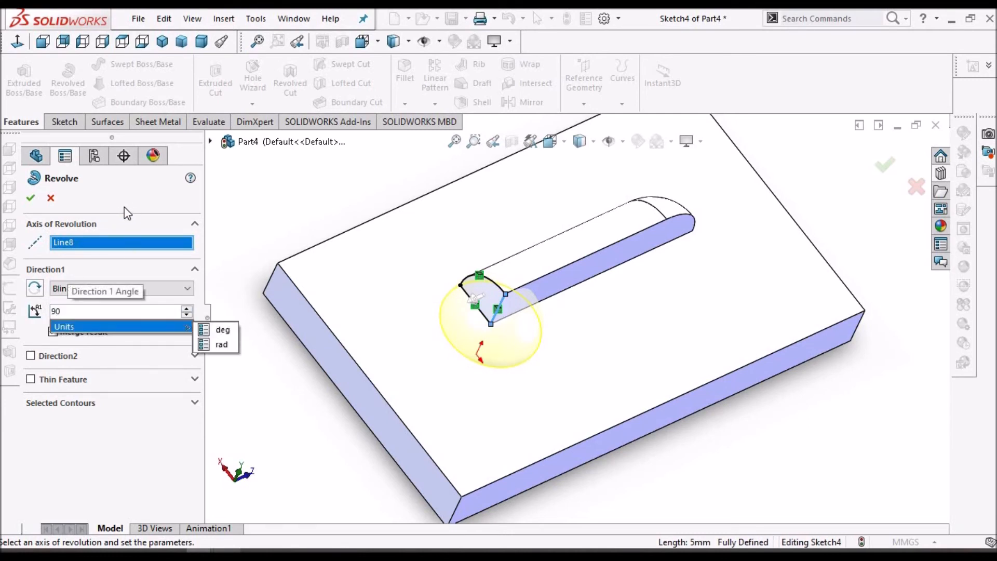
key(Return)
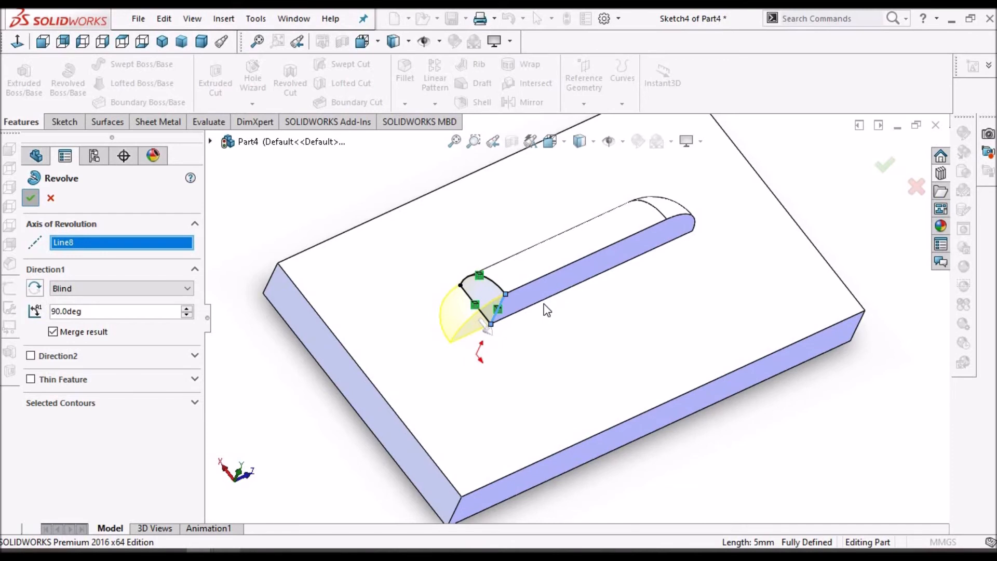
key(Return)
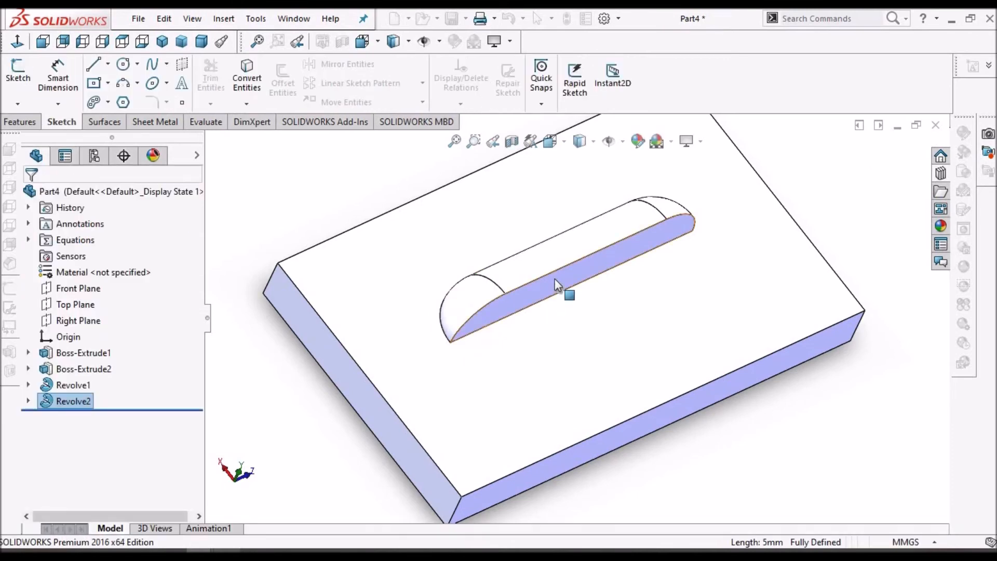
Fillet the louver boss's base edge where it meets the block with a 3 mm radius
middle_drag(570, 240, 575, 259)
click(21, 123)
click(400, 75)
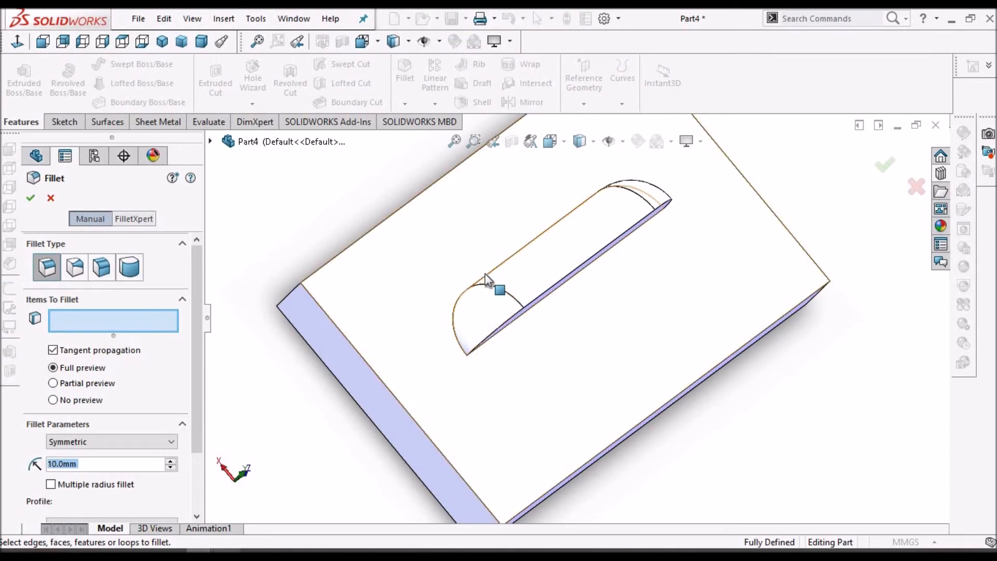
click(469, 286)
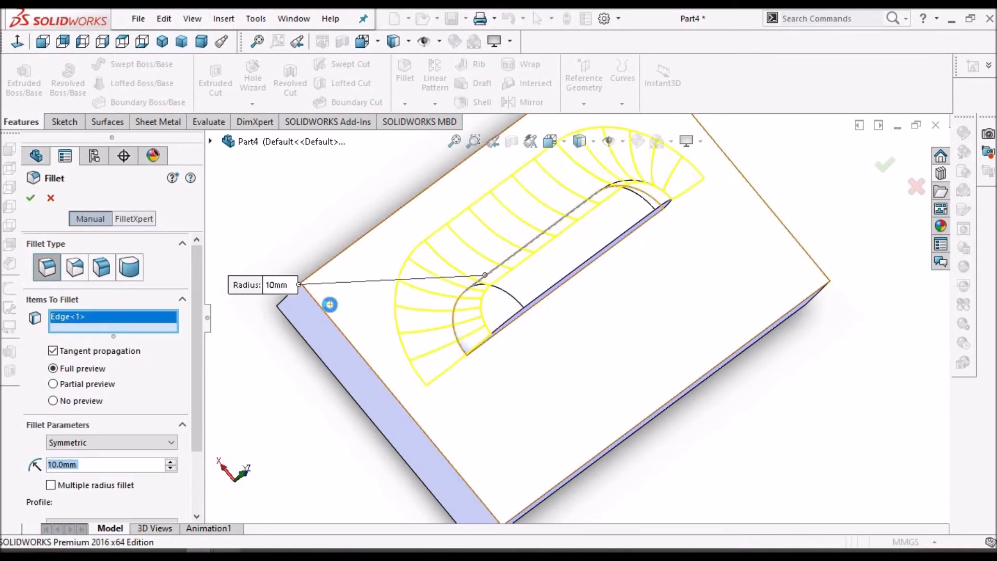
text(3)
key(Return)
key(Return)
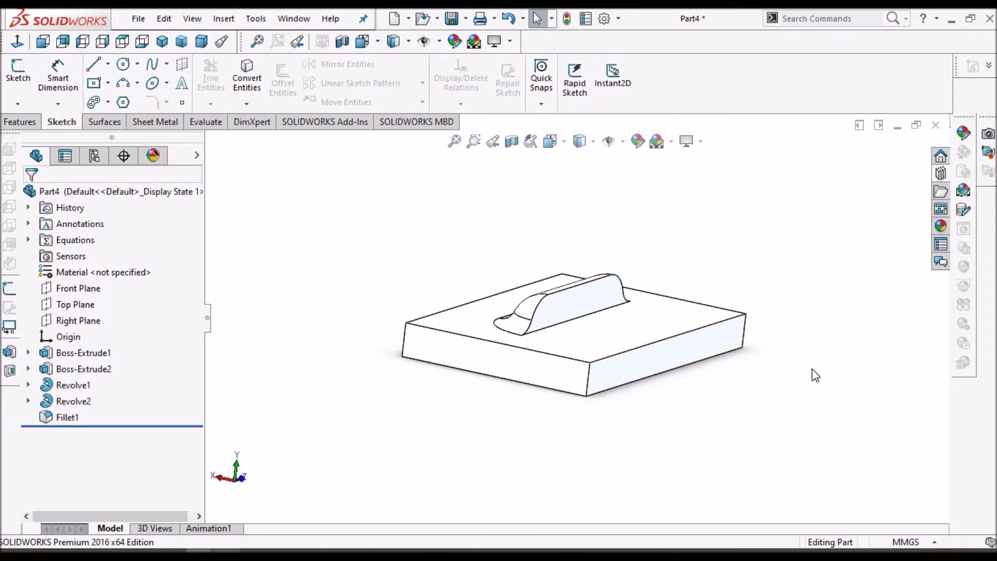
Start a sketch on the block's front face and draw a rectangle enclosing the block's profile
click(531, 365)
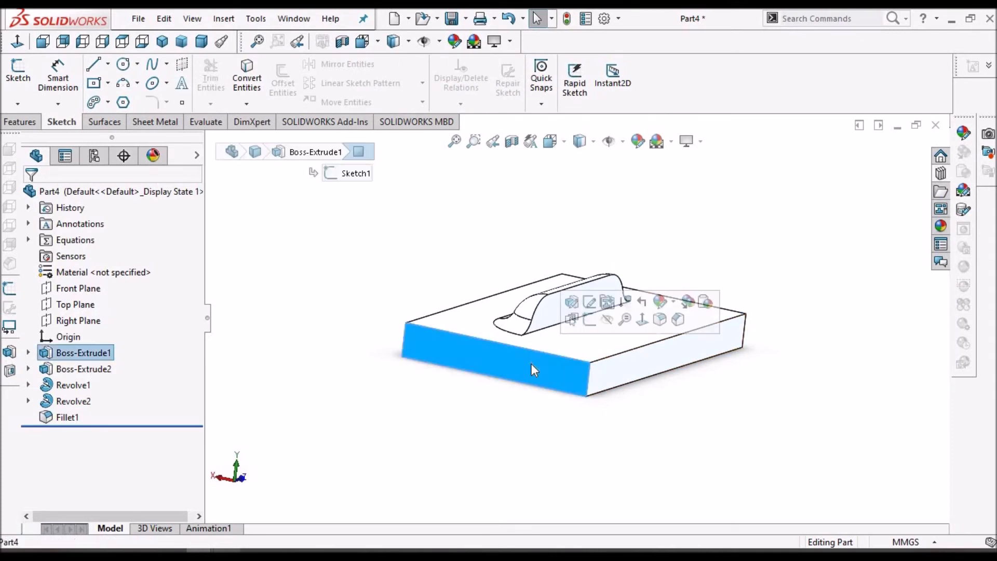
click(18, 71)
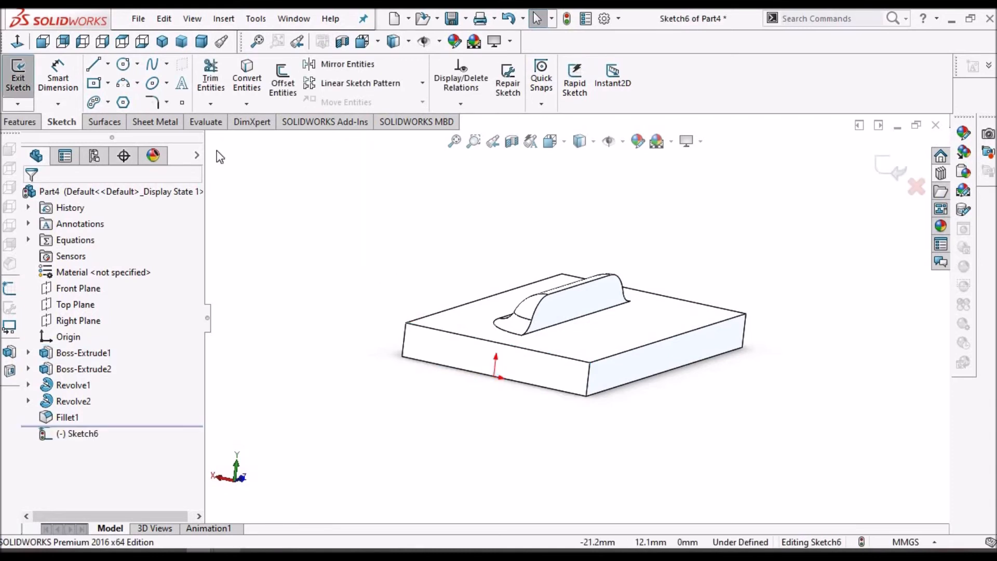
click(19, 43)
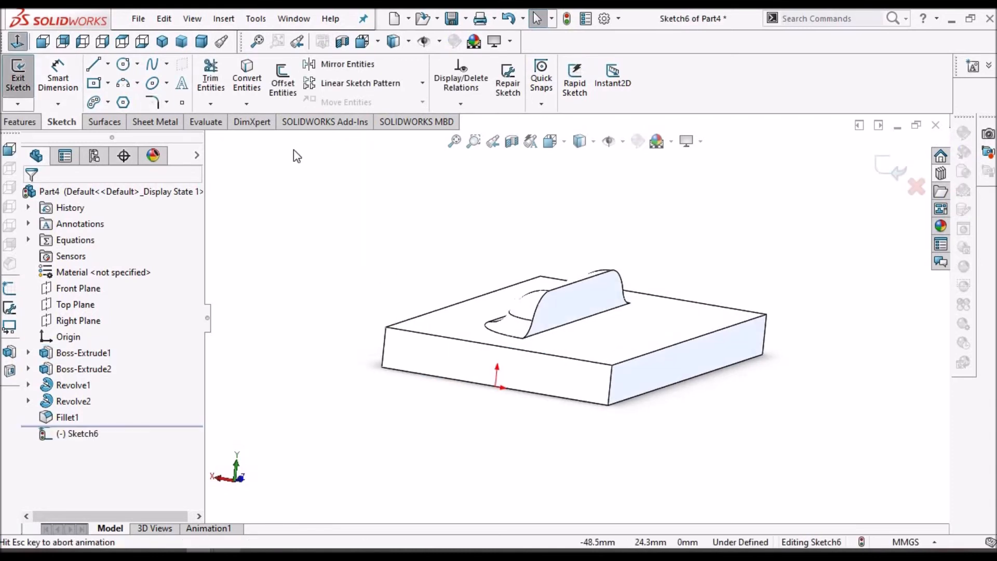
click(108, 82)
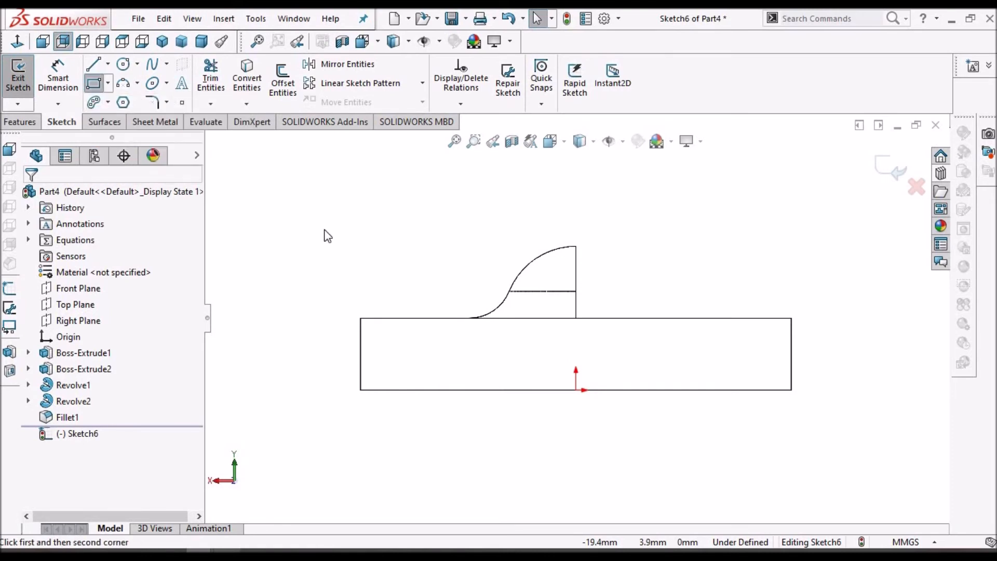
click(94, 83)
click(351, 431)
click(831, 339)
Make the rectangle's top edge collinear with the block's top edge
right_click(414, 247)
click(439, 259)
click(640, 318)
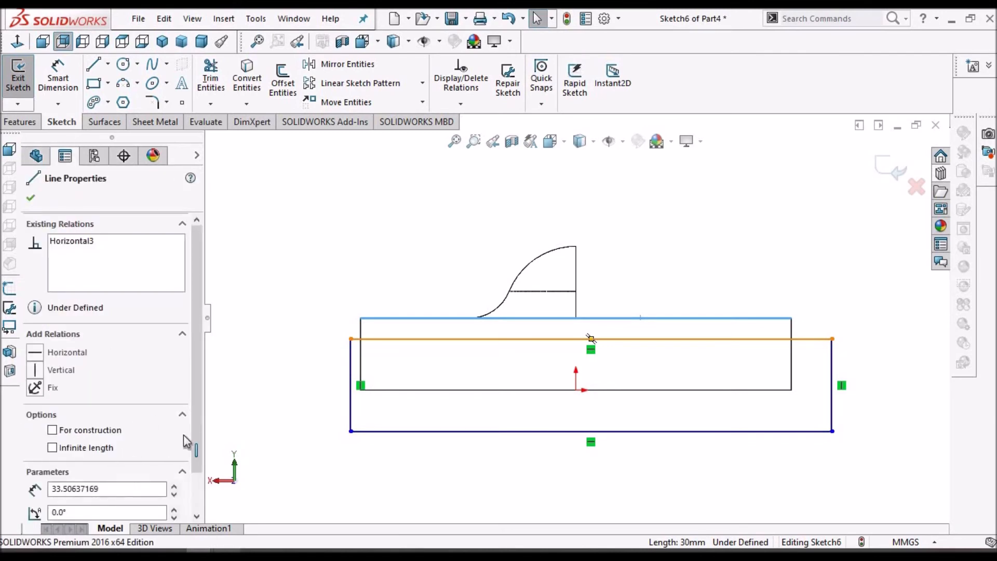
click(35, 434)
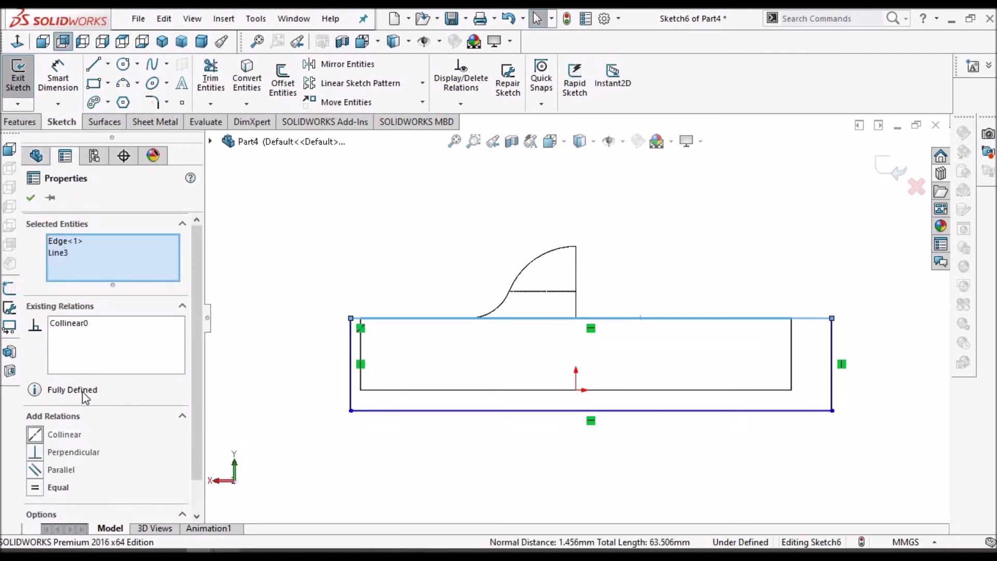
click(31, 198)
Cut-extrude the rectangle 66 mm deep to remove the base block, leaving only the louver
middle_drag(568, 232, 595, 328)
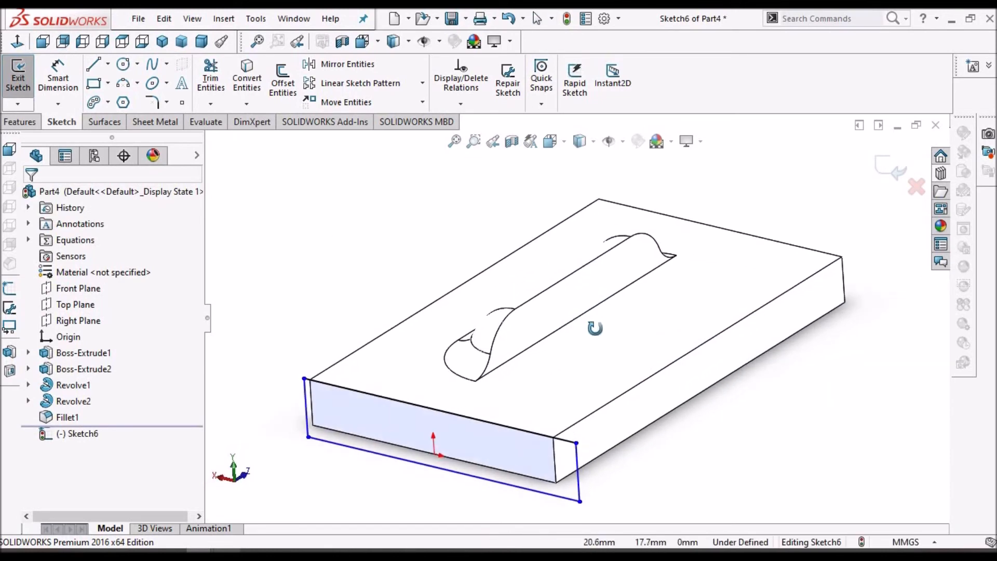
key(Escape)
scroll(571, 302, up, 3)
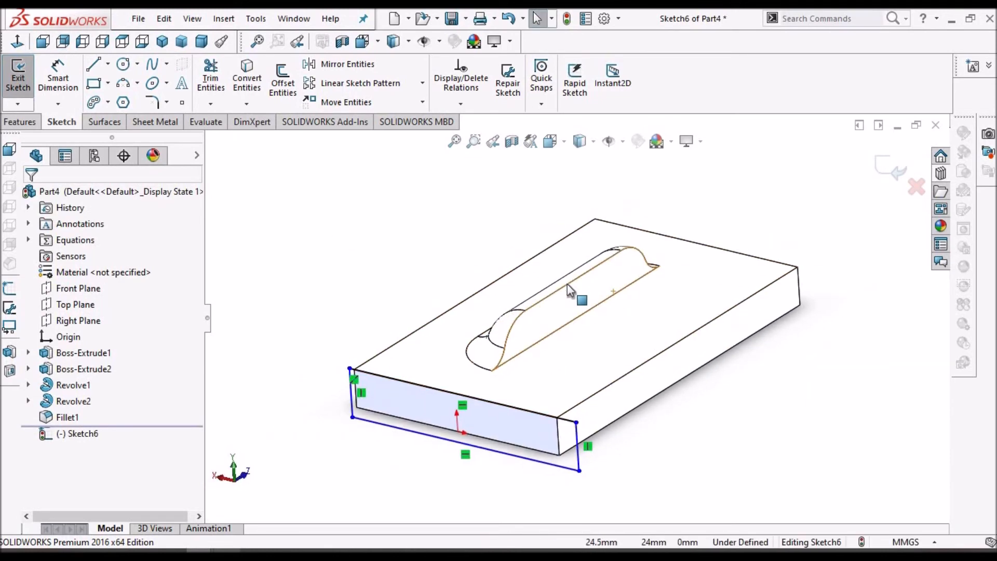
click(21, 123)
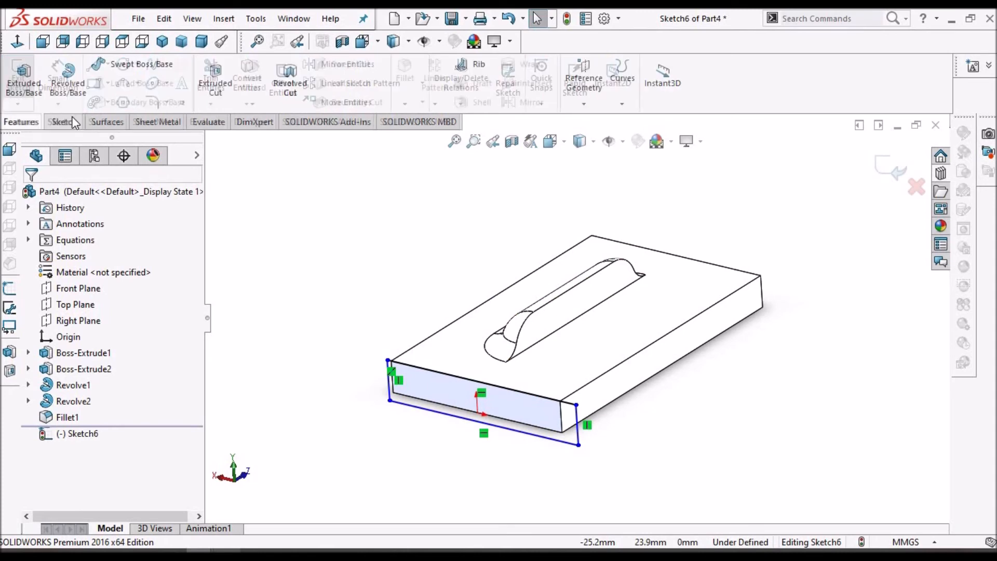
click(223, 87)
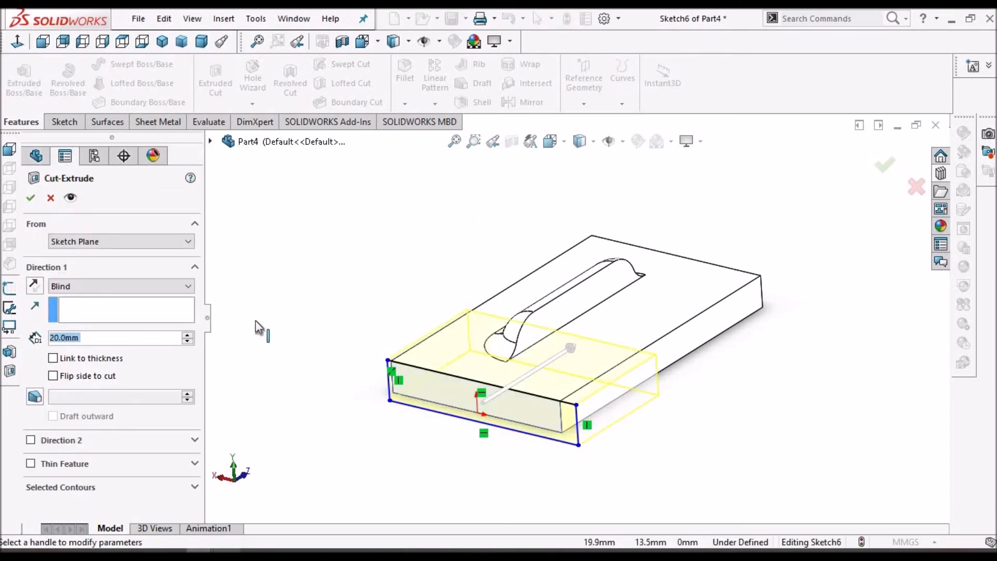
drag(570, 347, 736, 234)
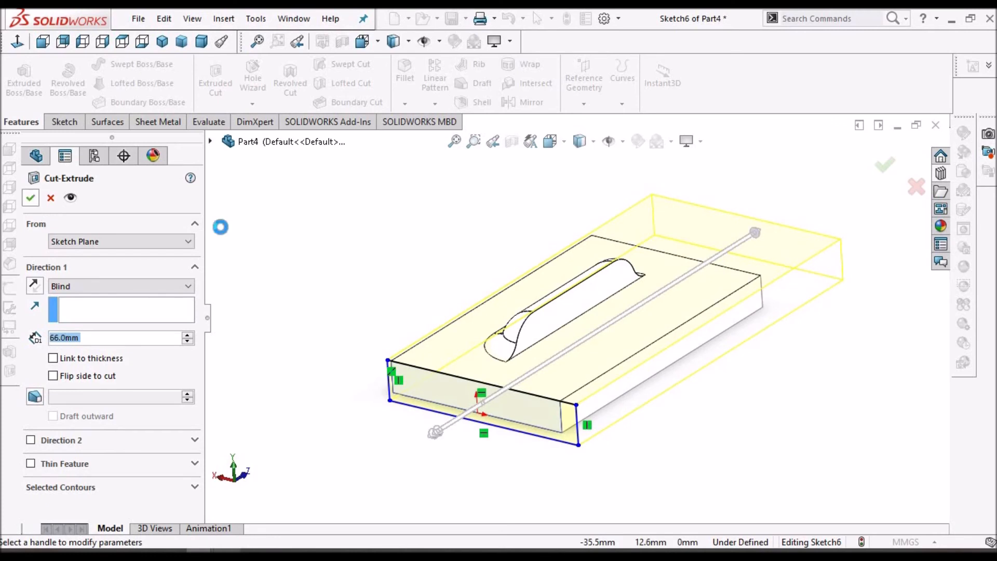
click(32, 195)
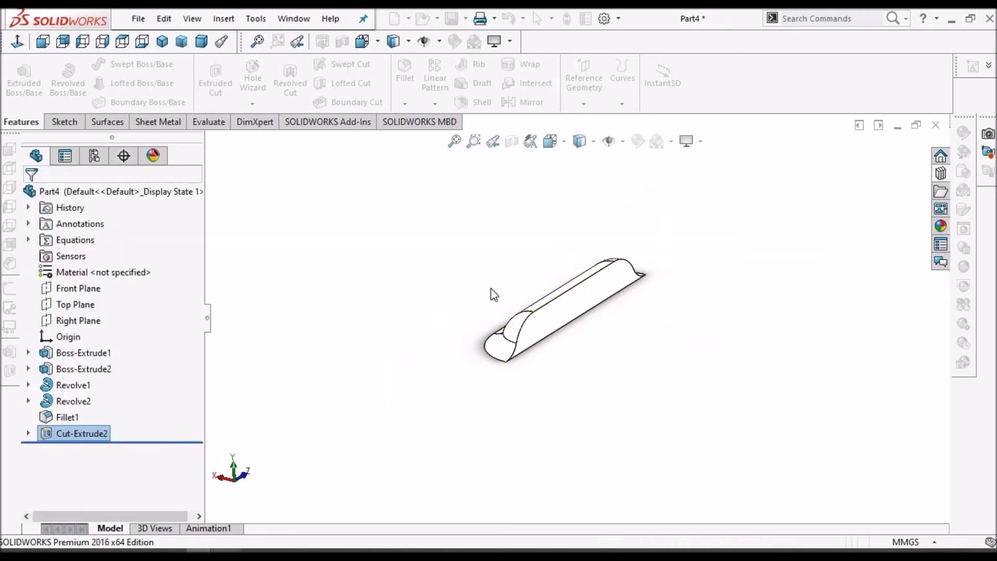
Create a forming tool with the louver's bottom face as stopping face and its flat side face to remove
click(494, 294)
scroll(494, 294, down, 3)
scroll(686, 307, down, 2)
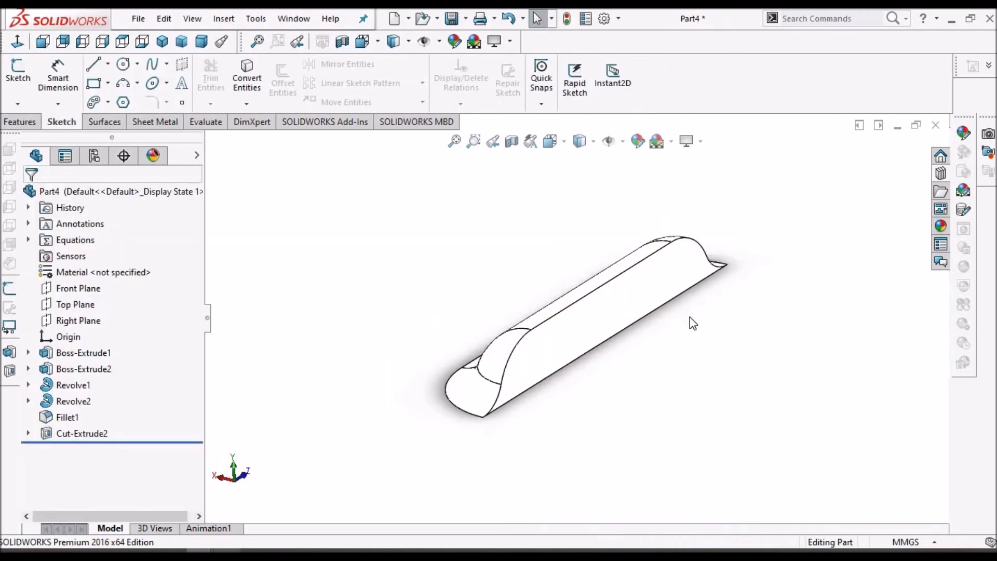
click(154, 123)
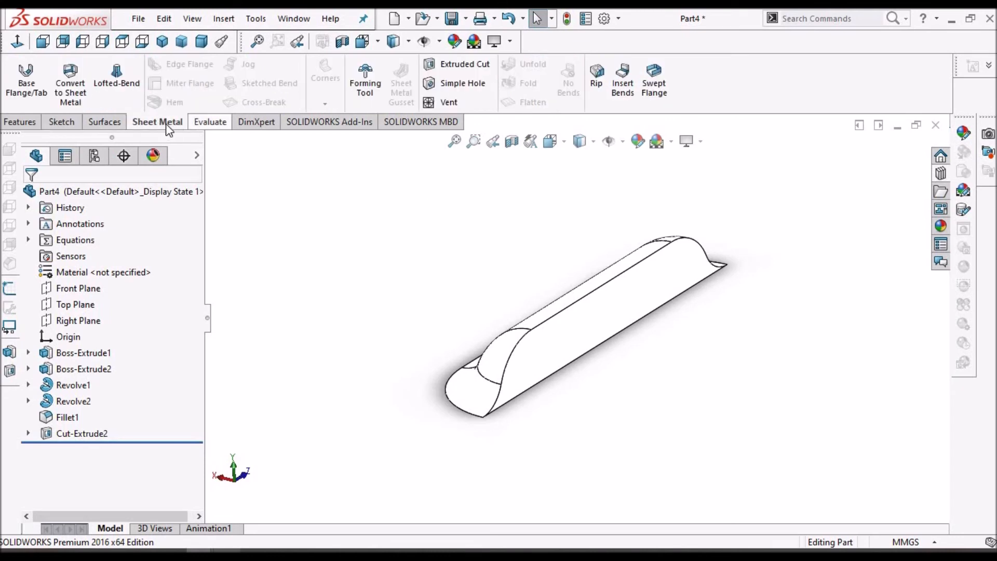
click(372, 87)
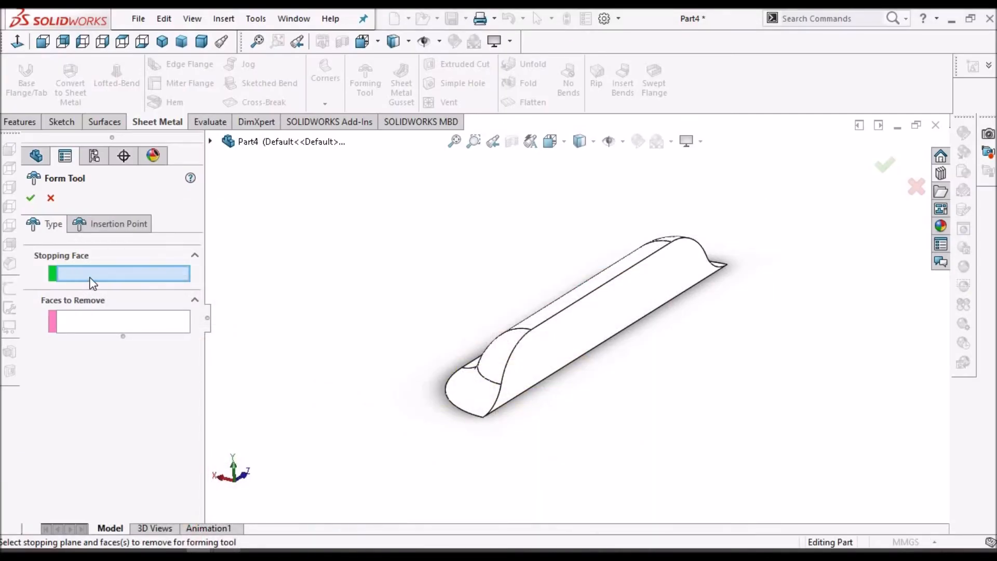
mouse_move(528, 312)
middle_down()
mouse_move(521, 187)
mouse_move(526, 321)
middle_up()
click(525, 316)
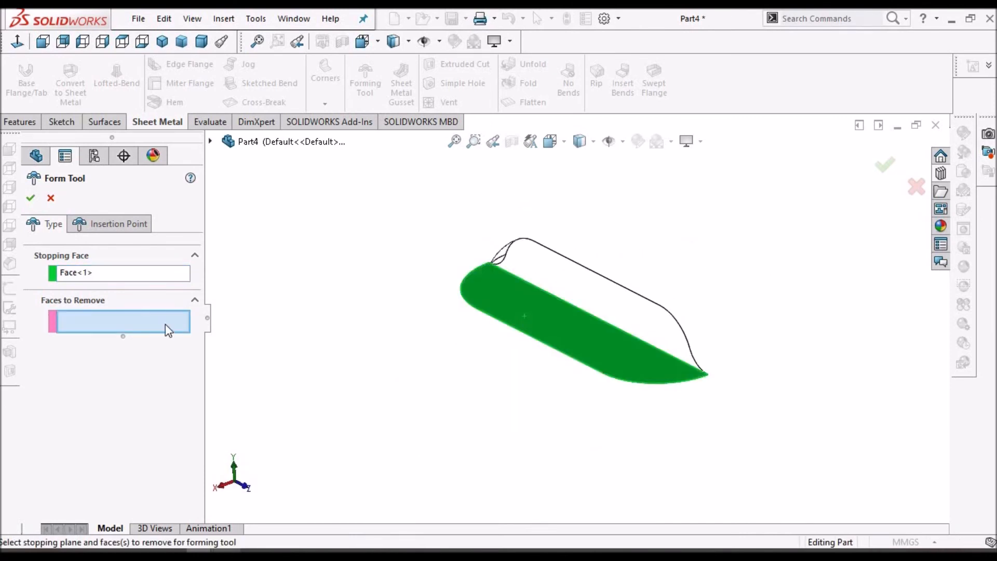
middle_drag(689, 256, 590, 309)
click(587, 304)
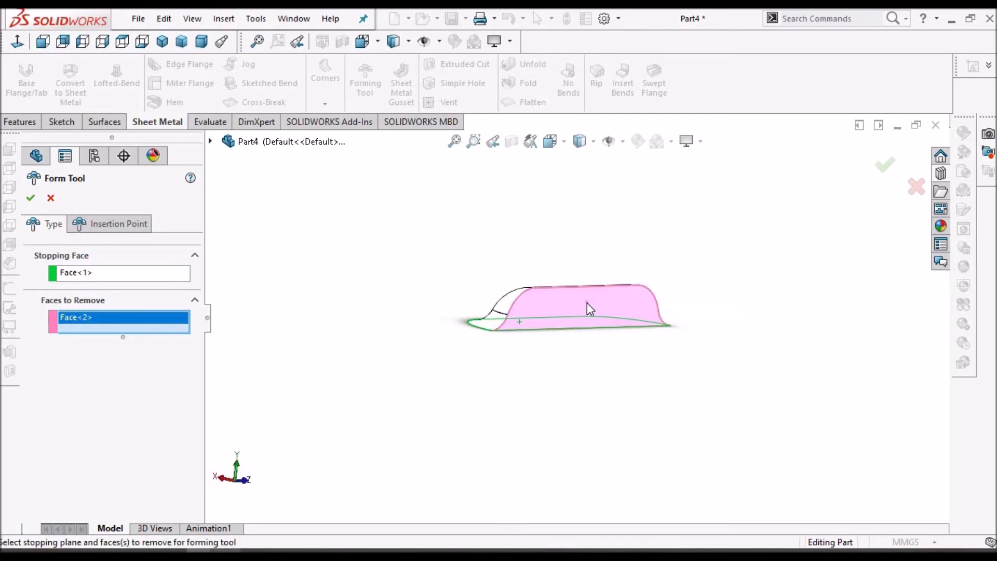
middle_drag(588, 267, 512, 334)
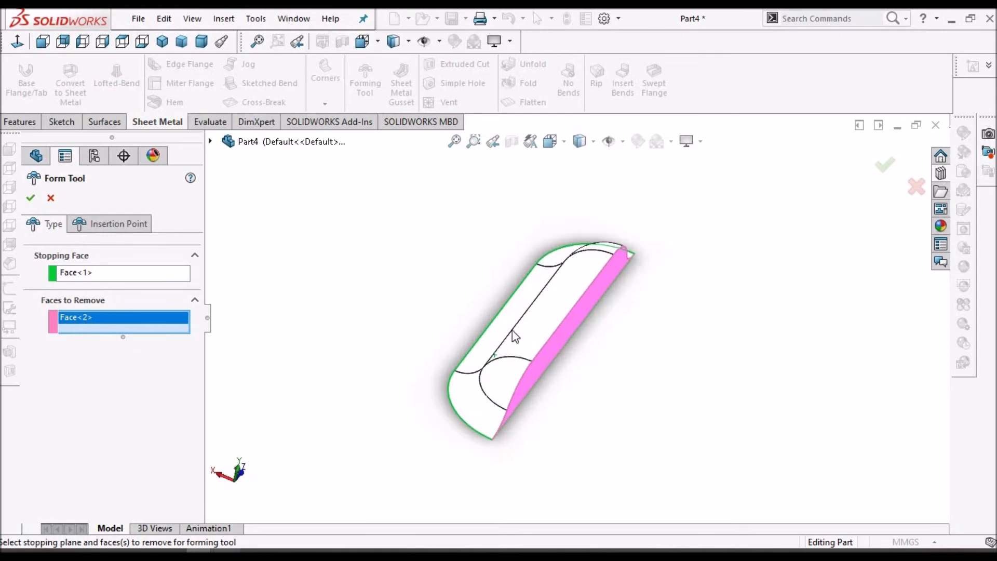
click(31, 198)
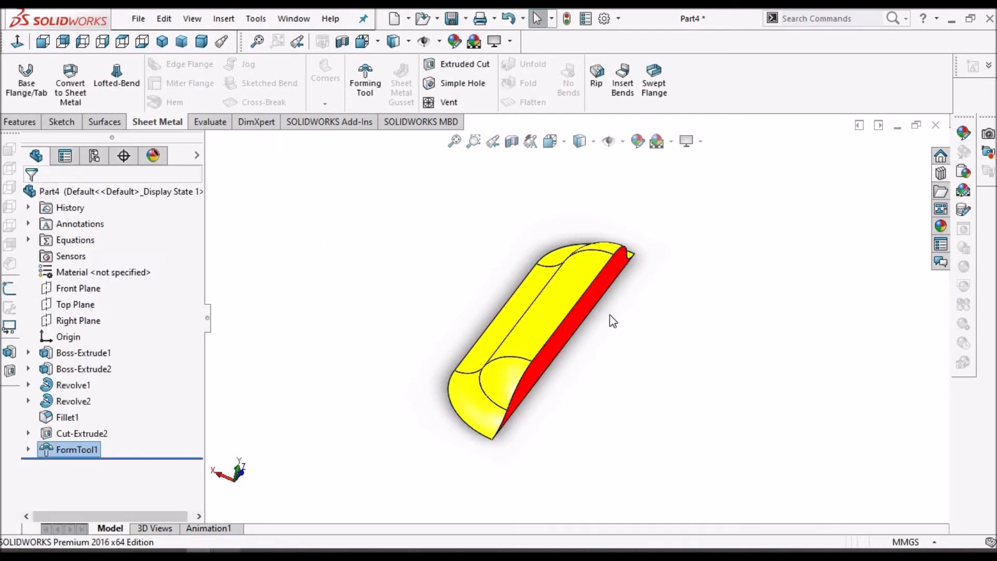
Inspect the finished forming tool from several angles
middle_drag(609, 259, 596, 402)
middle_drag(605, 364, 653, 330)
click(612, 371)
middle_drag(693, 263, 541, 291)
click(556, 340)
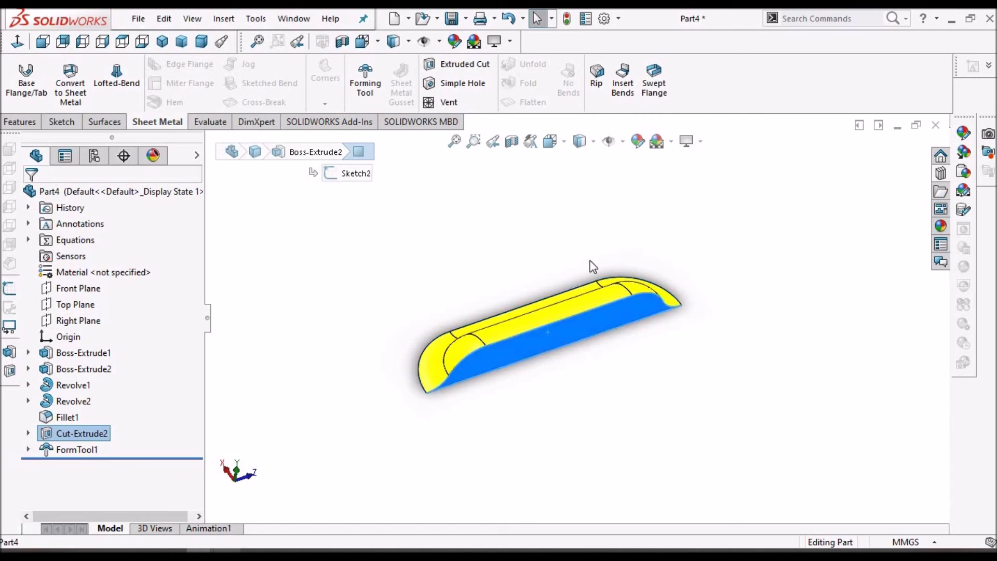
middle_drag(568, 258, 547, 323)
click(548, 322)
click(446, 307)
middle_drag(445, 307, 549, 303)
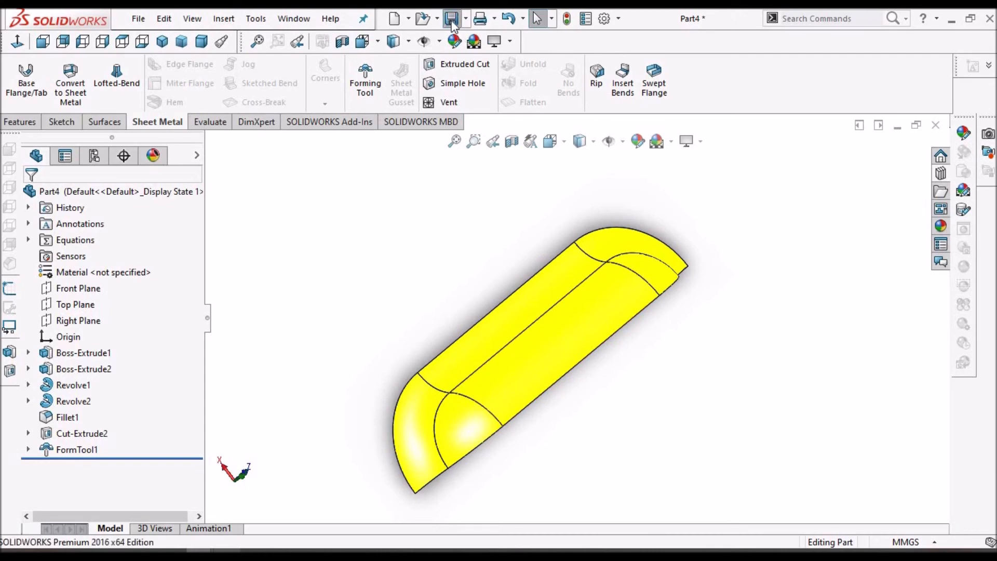
Save the part as louver 03 in the design library's forming tools louvers folder
key(ctrl+s)
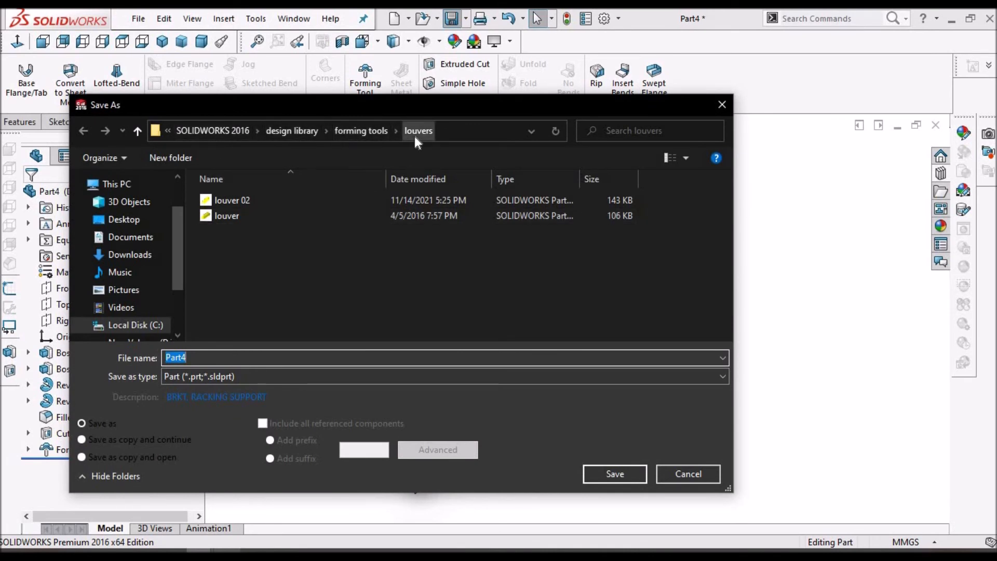
click(228, 217)
click(218, 358)
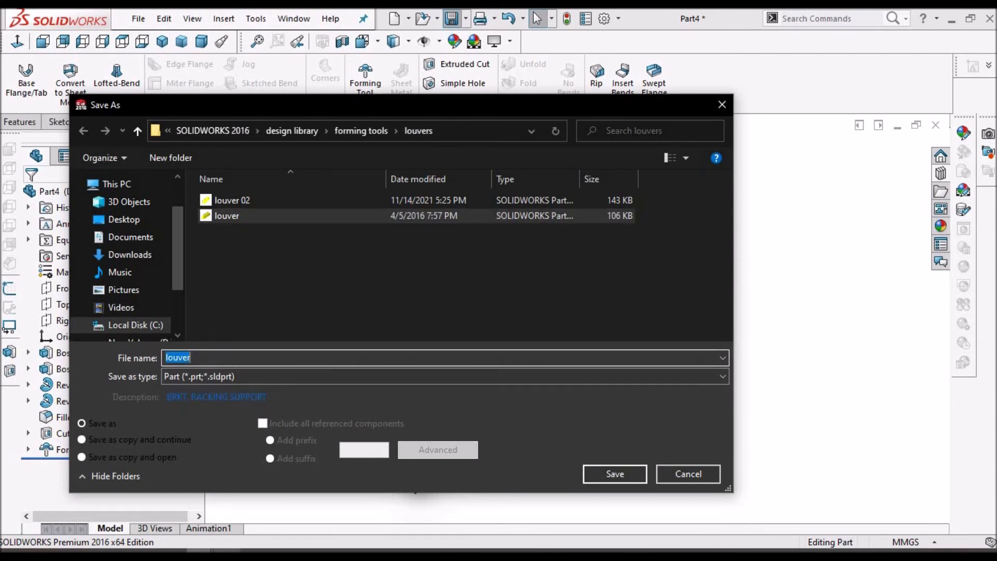
text(03)
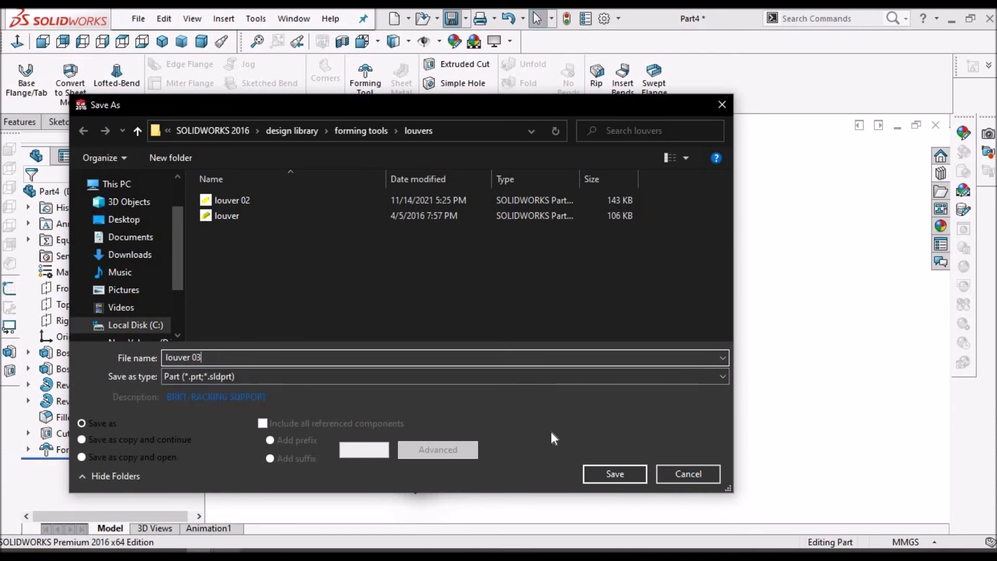
click(615, 473)
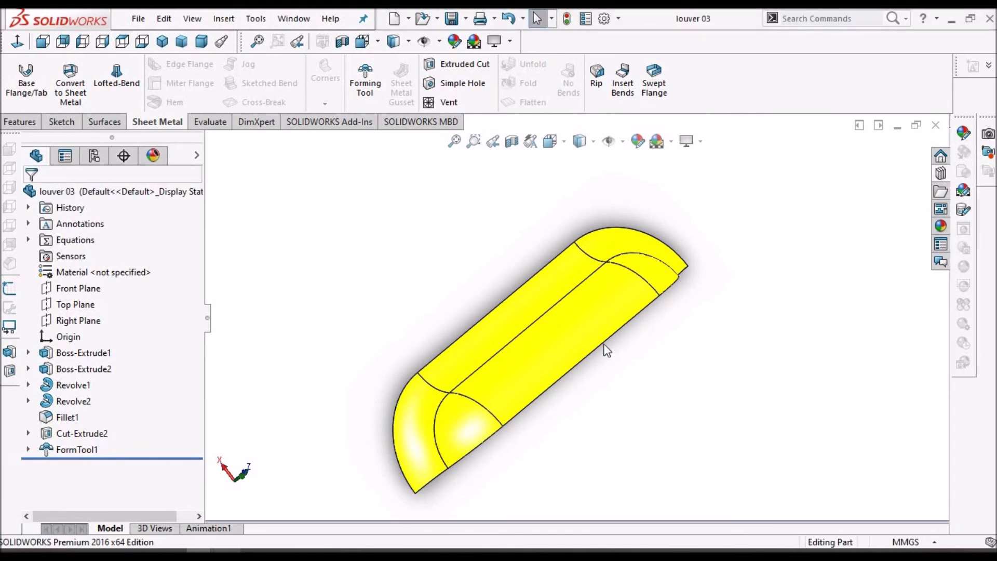
scroll(605, 349, up, 2)
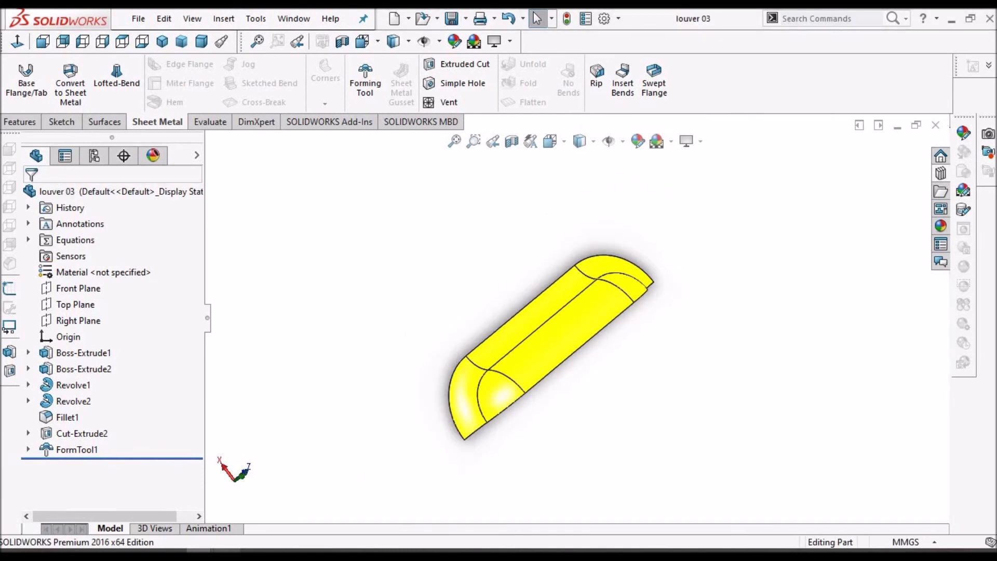
click(949, 175)
Open the louver 02 part from the design library's louvers folder
click(941, 186)
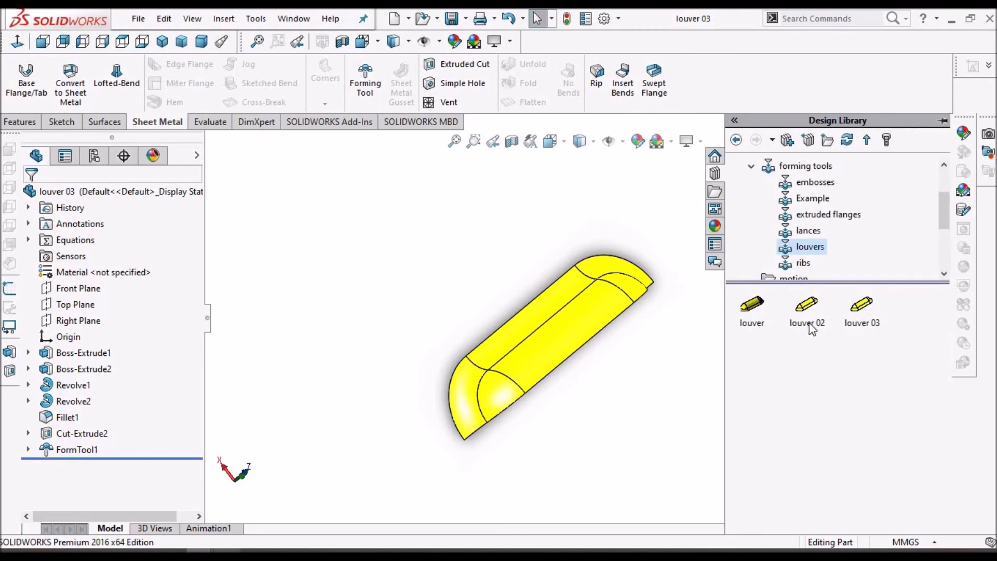
mouse_move(812, 328)
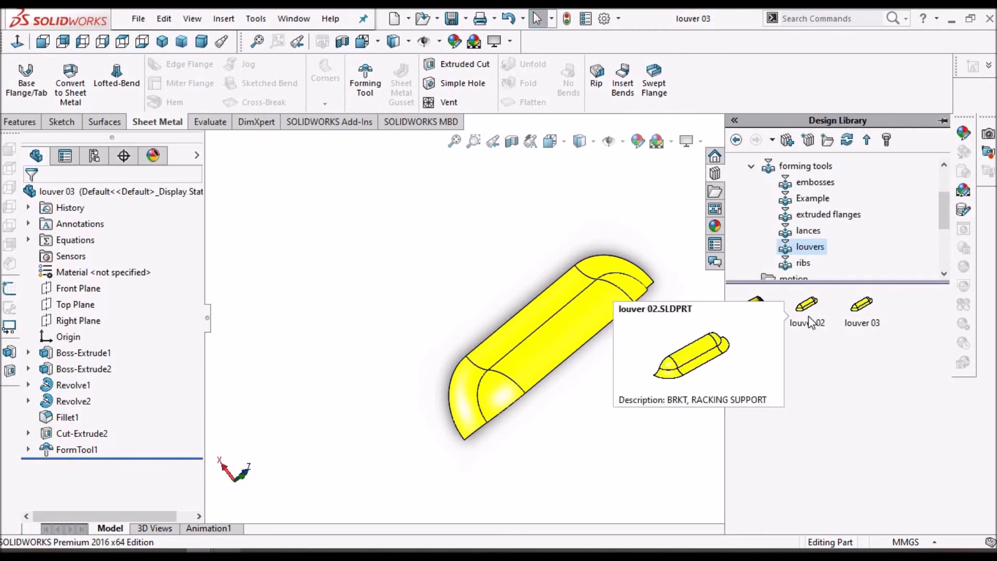
click(809, 317)
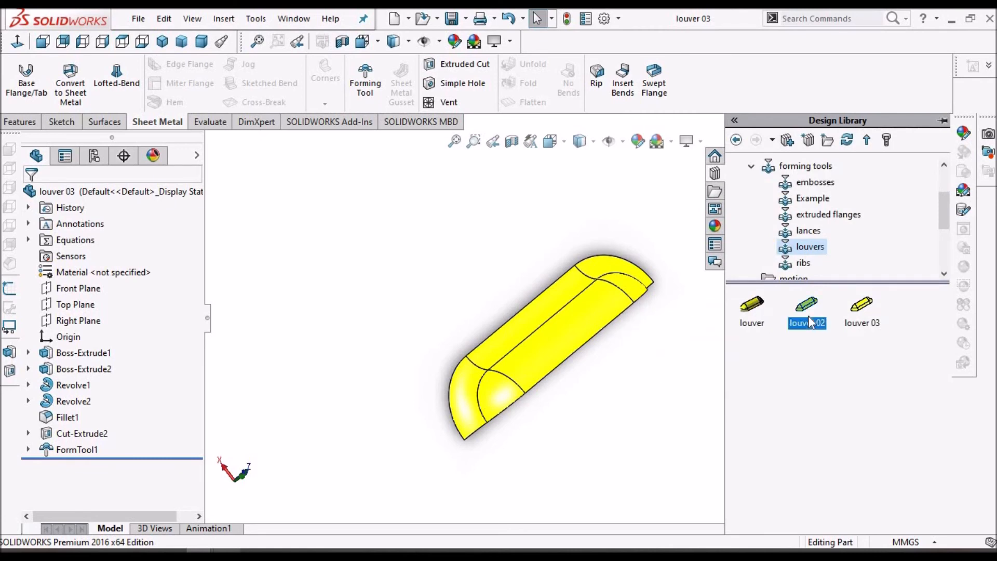
right_click(809, 319)
click(846, 328)
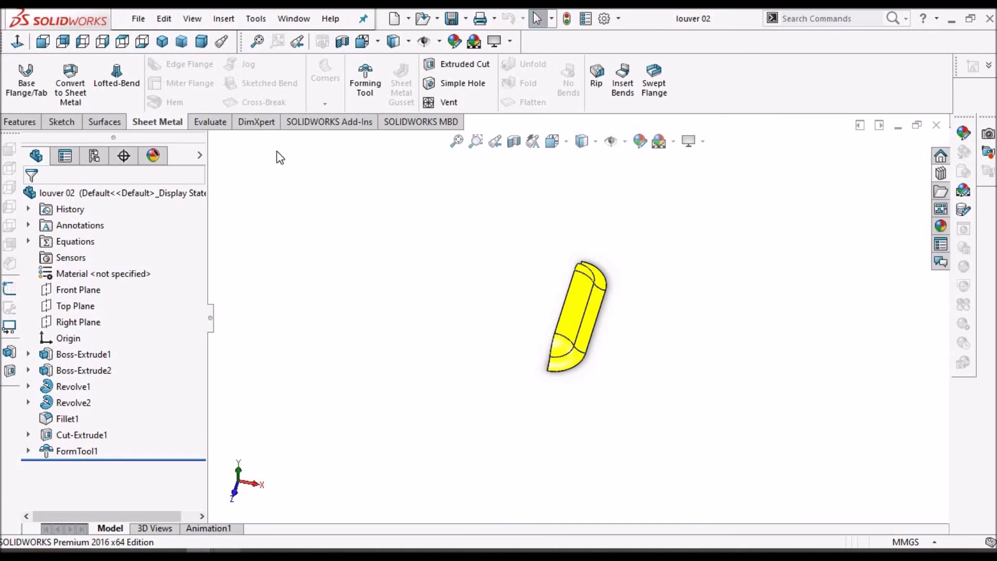
Copy the louvers folder path from the Save As dialog and close the dialog without saving
click(139, 21)
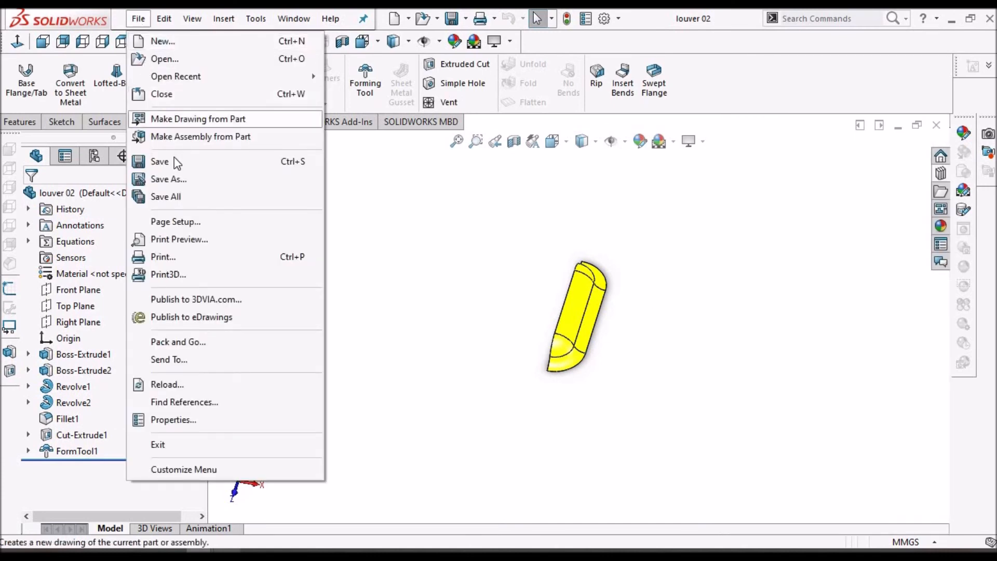
click(179, 178)
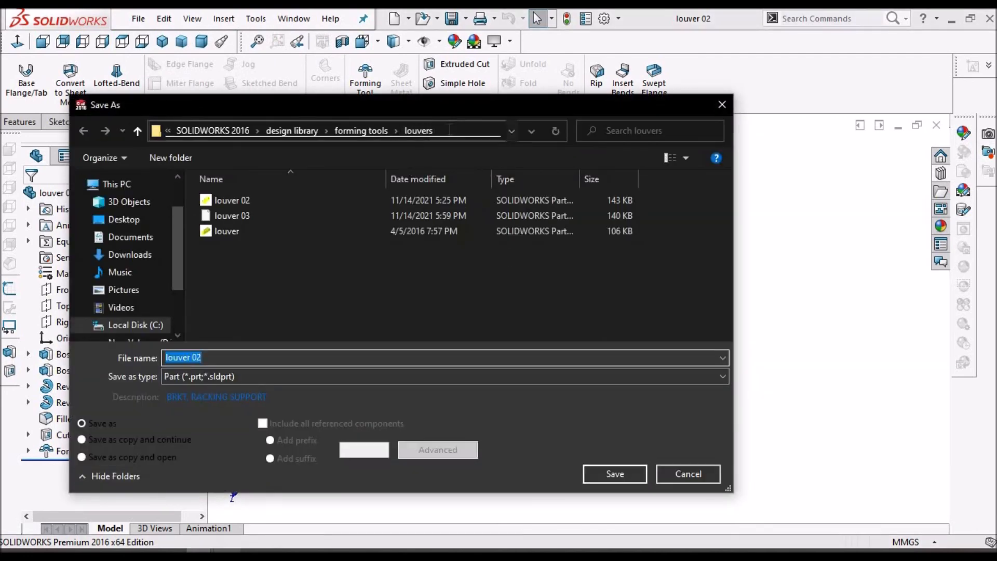
click(447, 129)
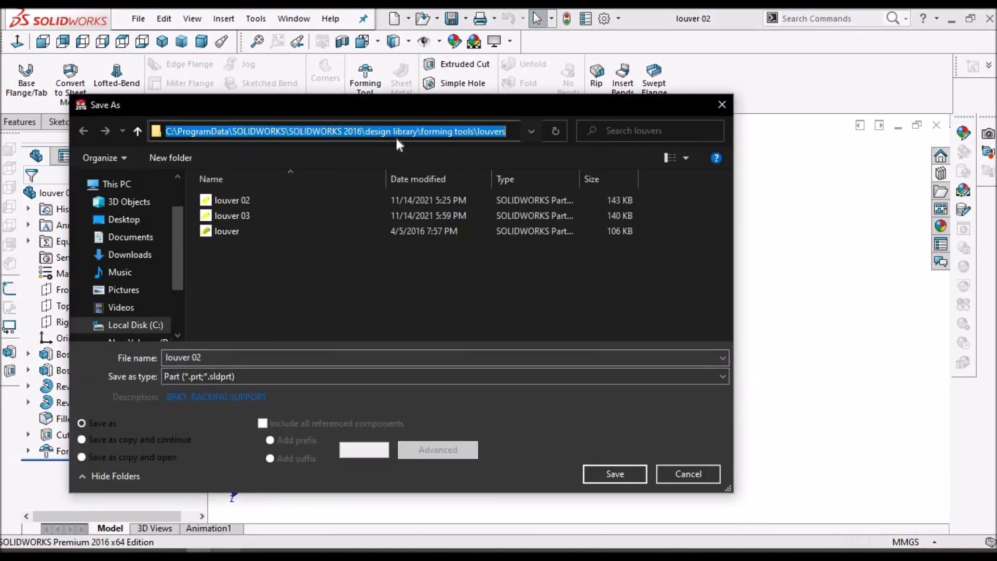
right_click(398, 134)
click(434, 183)
click(696, 475)
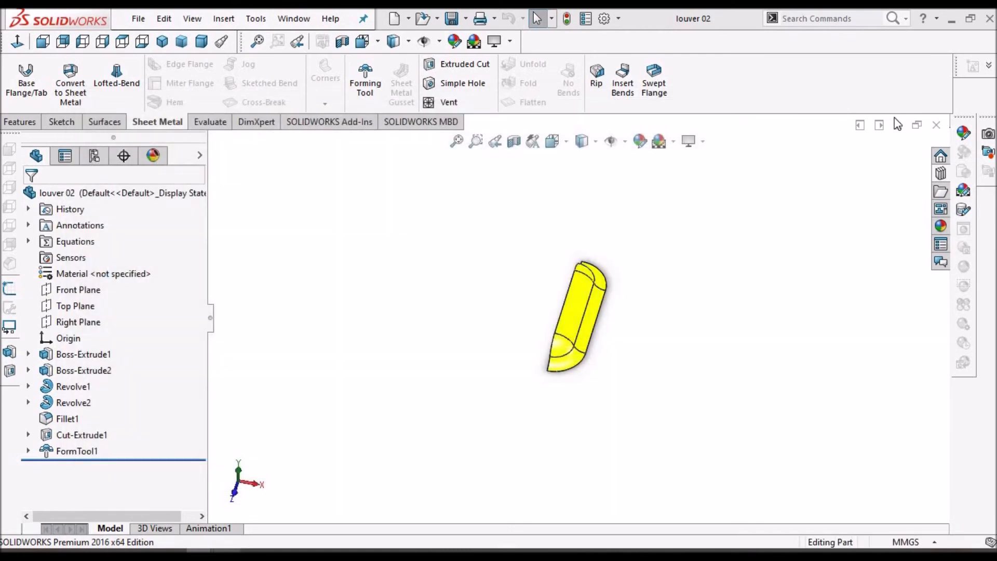
Close louver 02 and drop the louver 03 forming tool onto the enclosure's side face with a 270° rotation angle
click(937, 127)
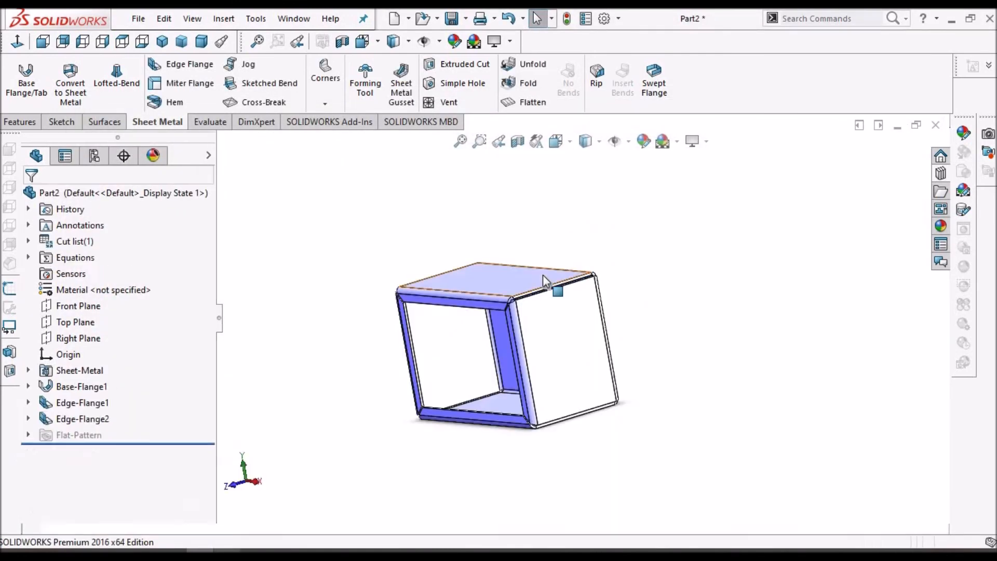
click(942, 174)
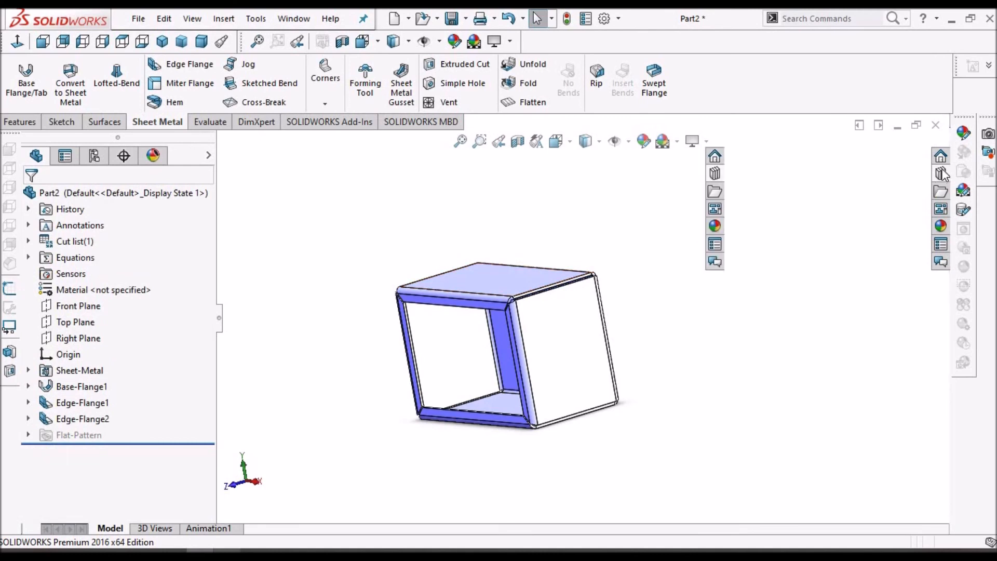
drag(864, 312, 562, 331)
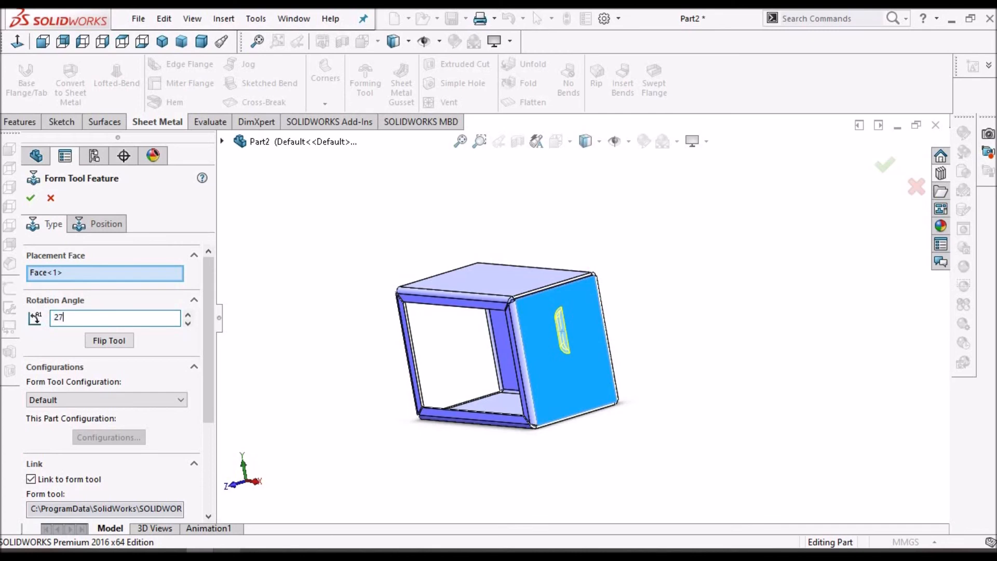
key(Return)
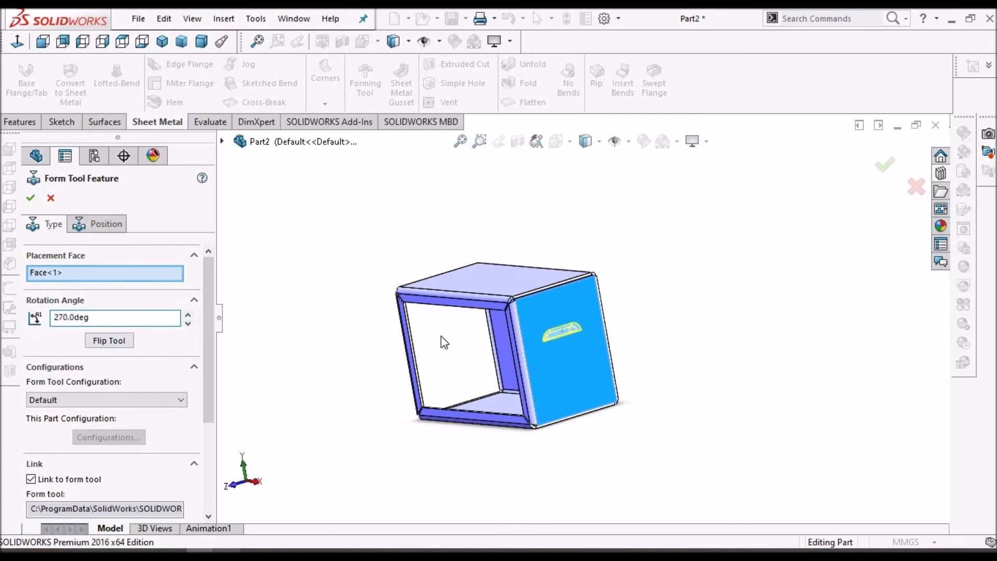
Flip the louver tool's forming direction on its placement face
scroll(581, 347, down, 5)
middle_drag(584, 339, 213, 314)
click(109, 341)
scroll(672, 345, up, 5)
middle_drag(684, 302, 647, 414)
scroll(467, 374, down, 5)
scroll(483, 387, up, 5)
scroll(509, 240, up, 4)
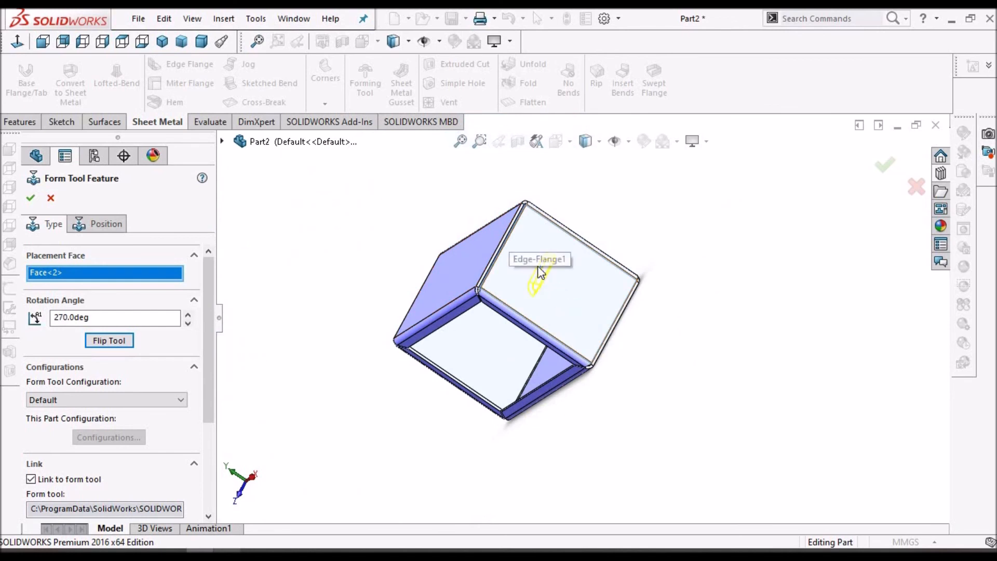
scroll(540, 271, down, 3)
Add sketch points on the face to place further louver instances in a row
click(98, 224)
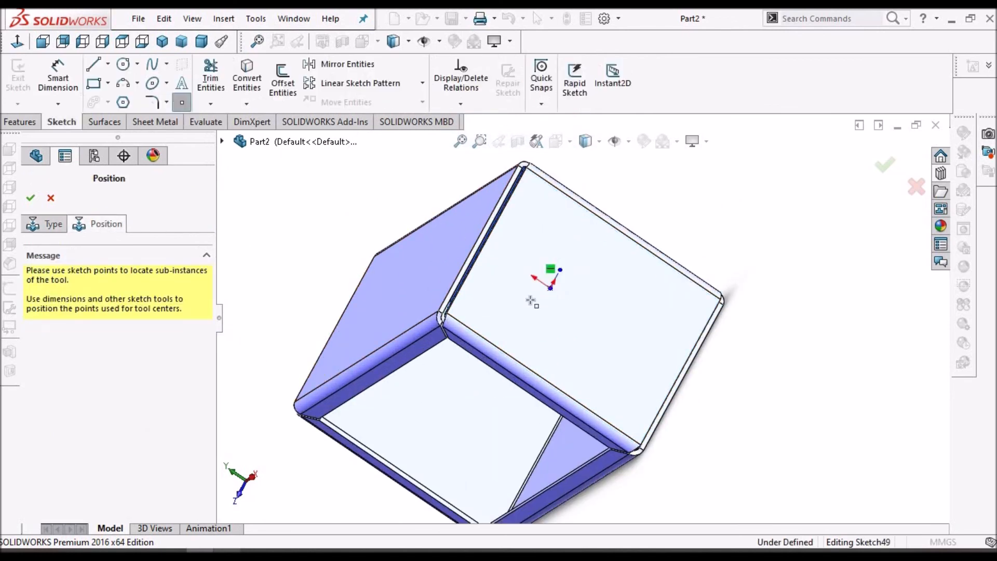
scroll(577, 283, down, 2)
scroll(608, 337, up, 2)
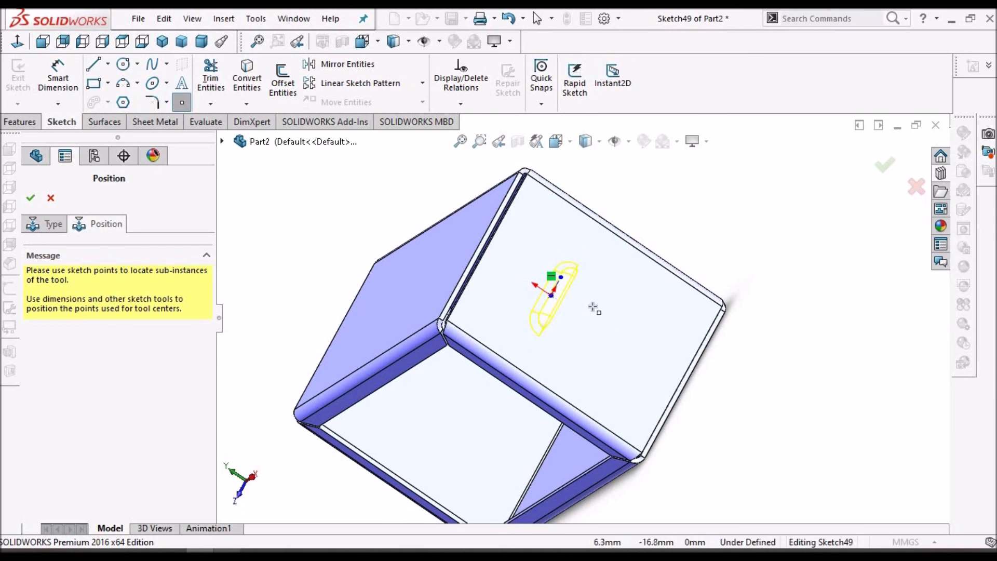
scroll(594, 307, down, 2)
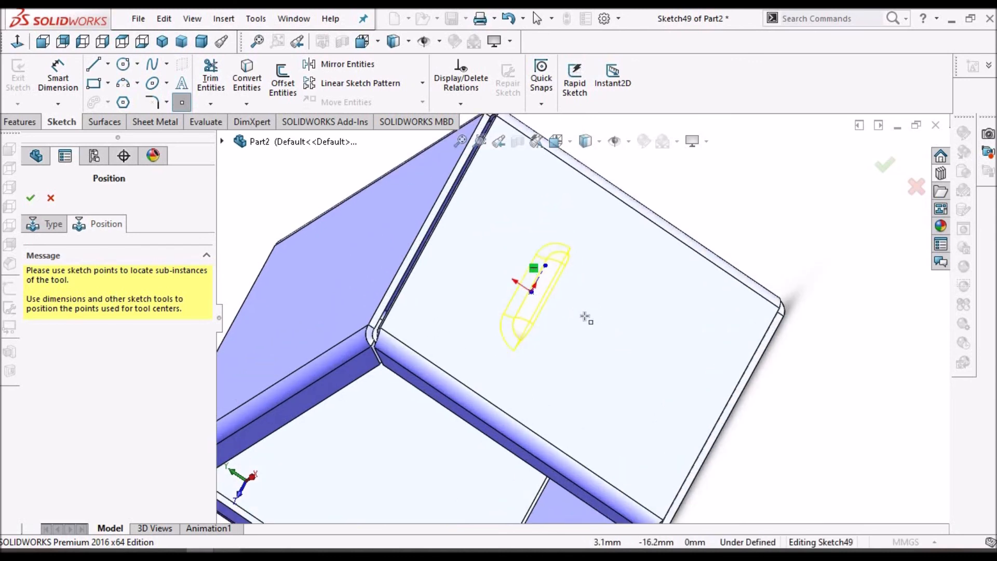
click(585, 316)
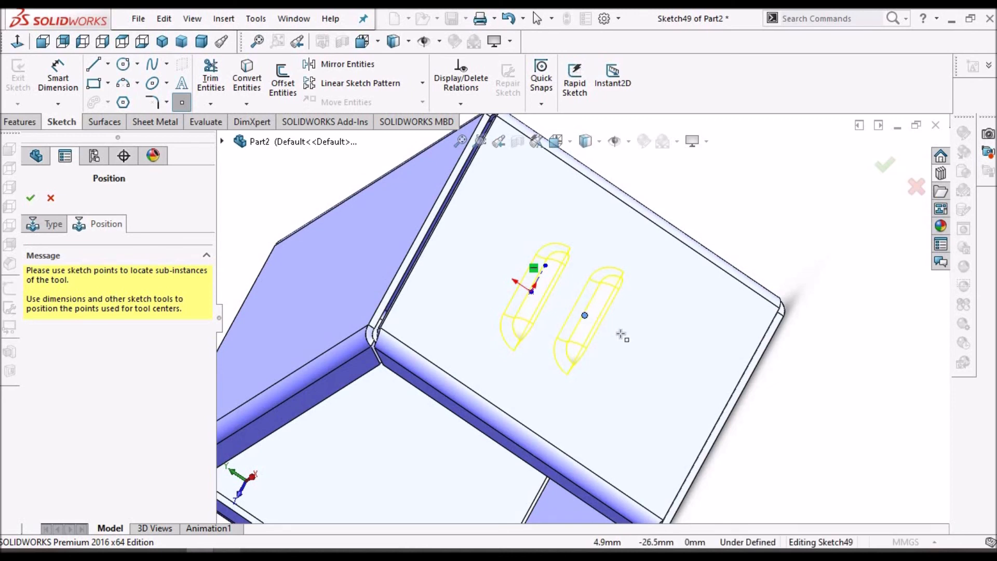
click(676, 376)
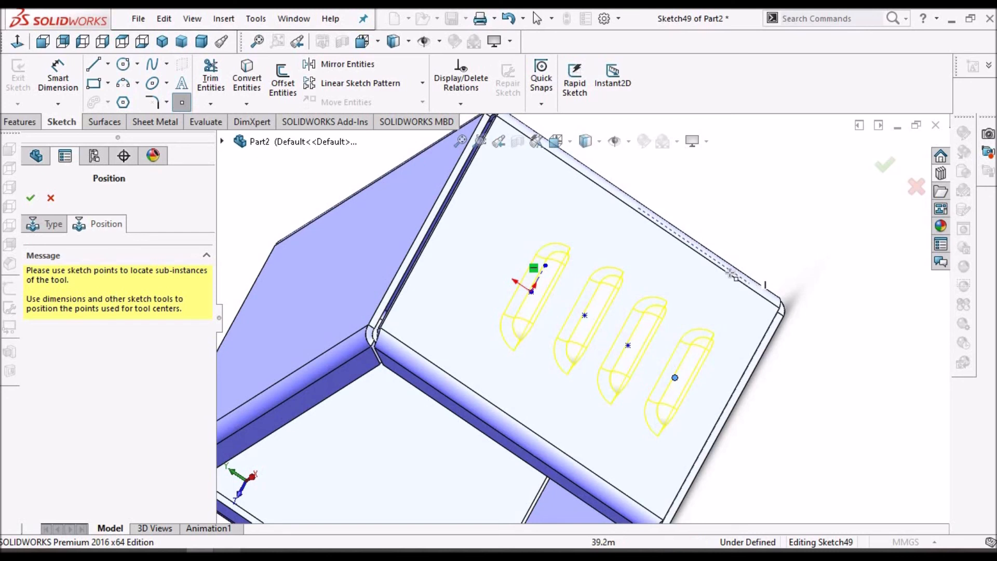
Reposition the louver sketch points to space the four louvers evenly, then confirm the form tool feature
key(z)
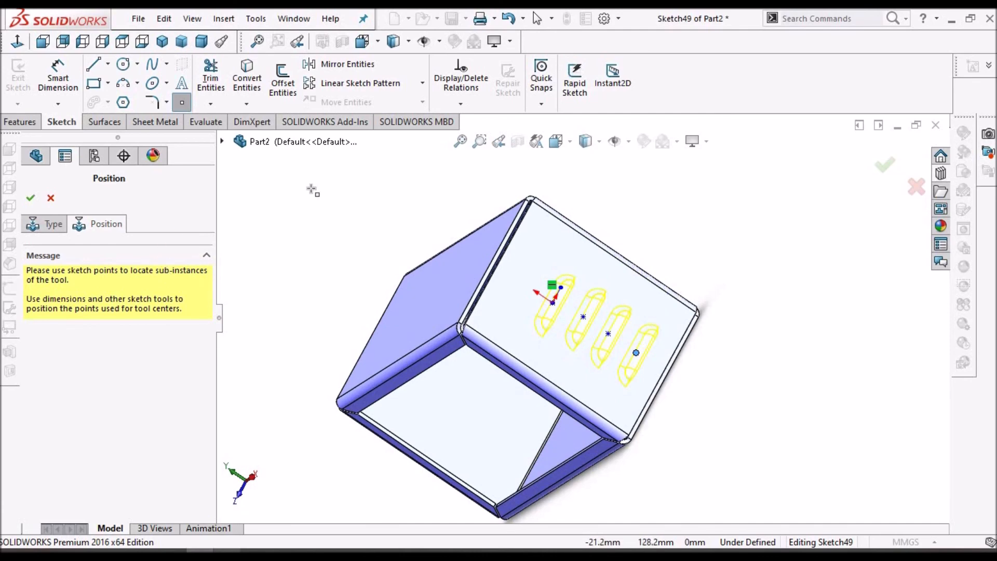
right_click(313, 190)
key(Escape)
scroll(563, 328, down, 6)
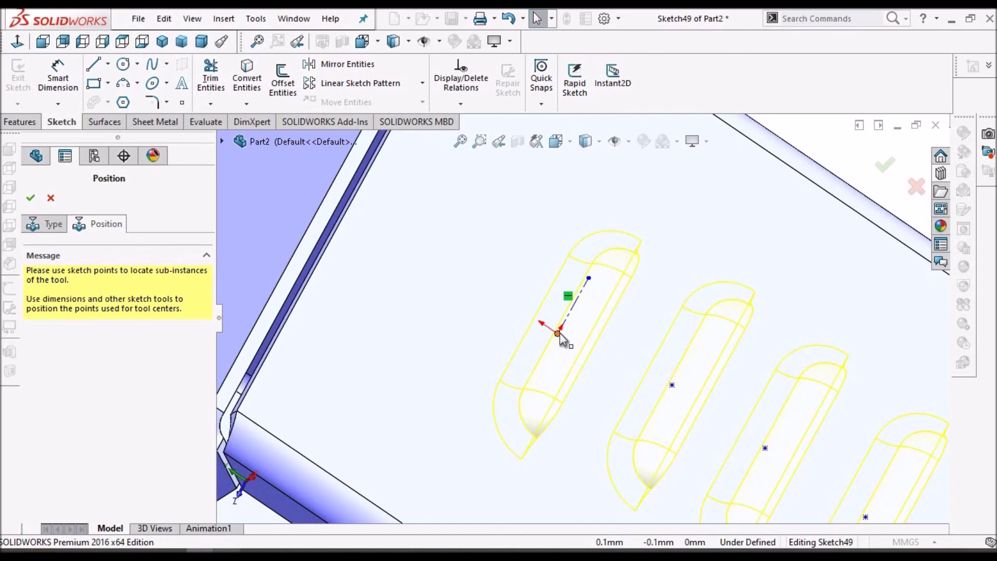
drag(430, 283, 446, 274)
scroll(571, 344, up, 3)
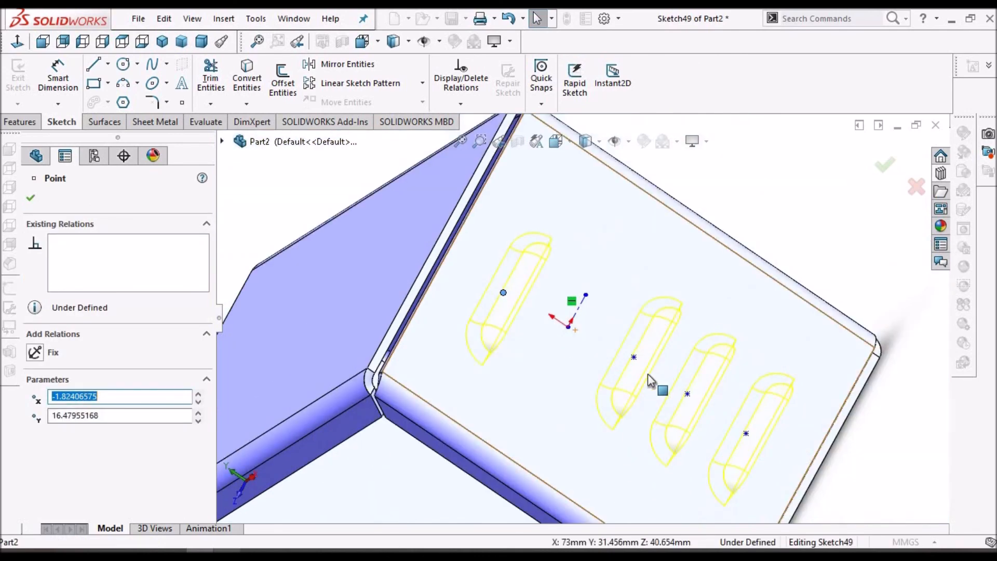
drag(634, 358, 577, 334)
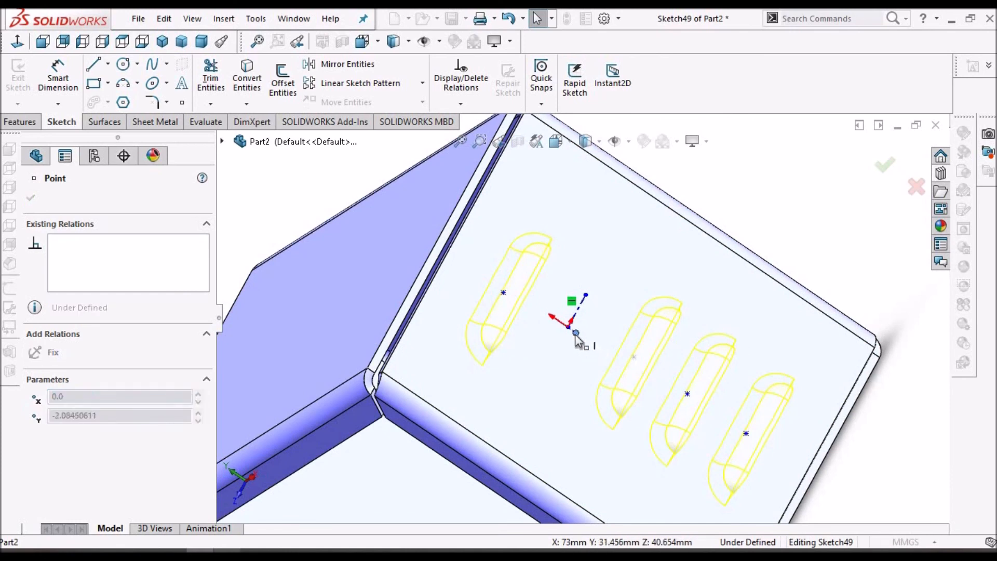
click(687, 394)
drag(689, 396, 642, 380)
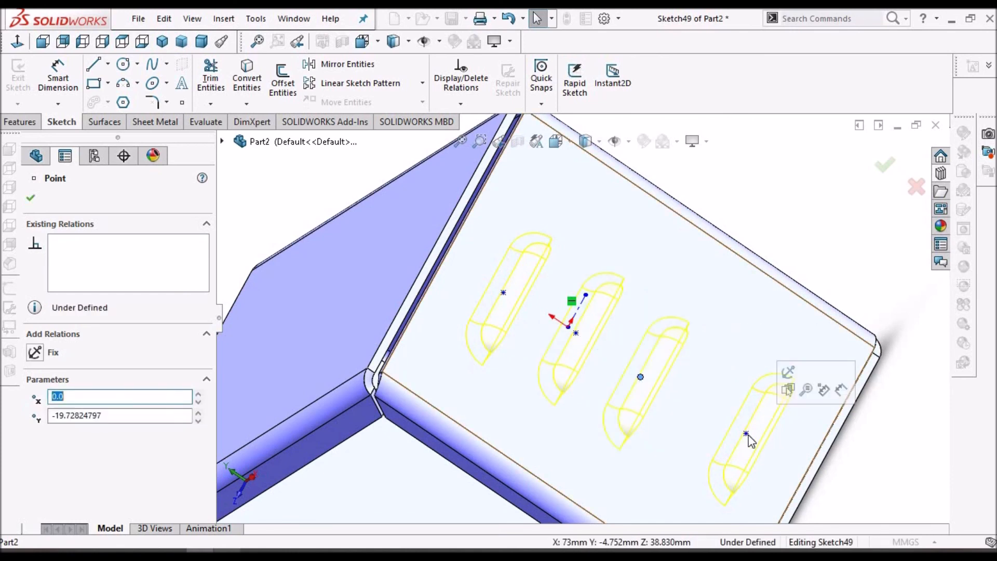
drag(747, 433, 715, 418)
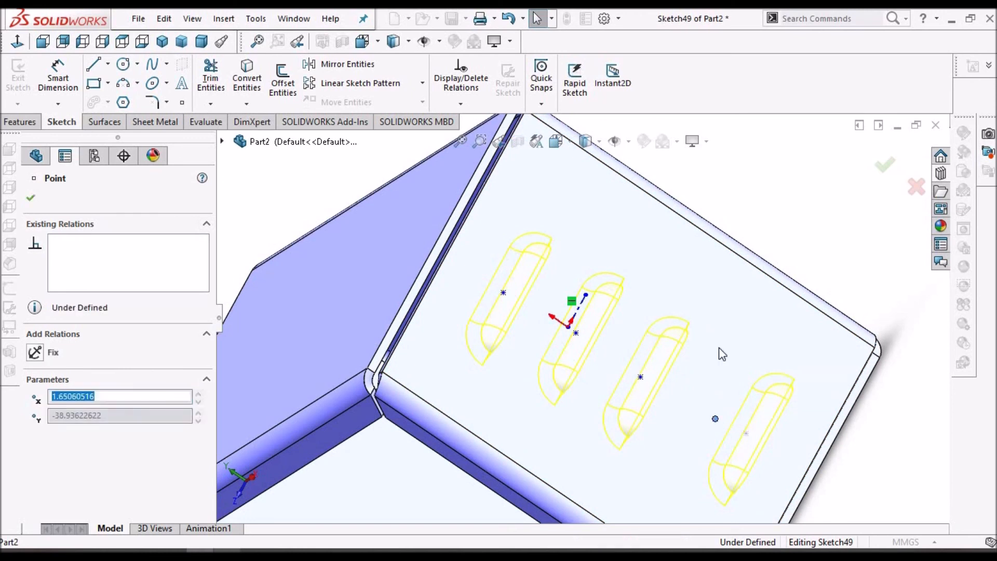
click(30, 198)
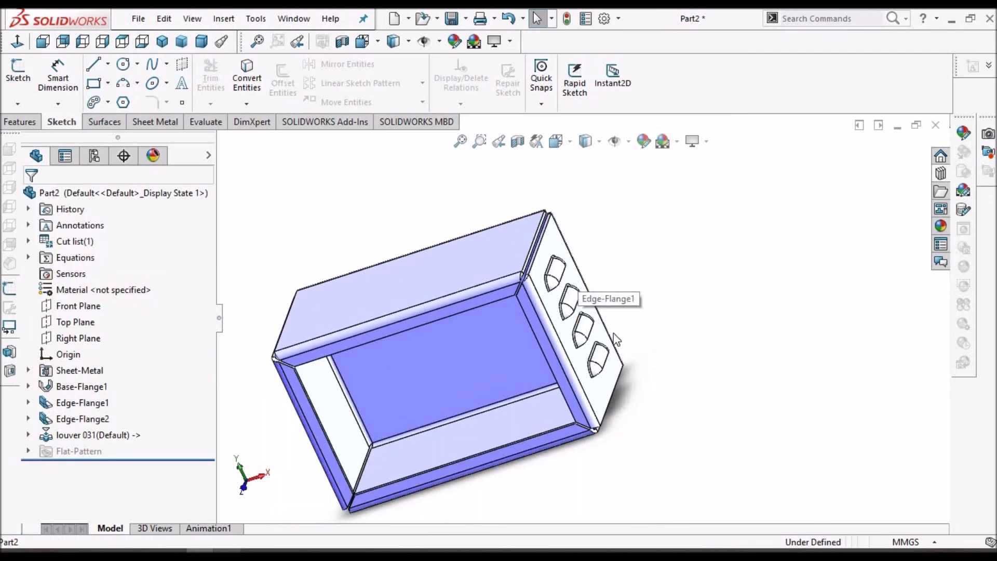
Mirror the louver feature about the Right Plane onto the opposite side wall
middle_drag(603, 322, 519, 357)
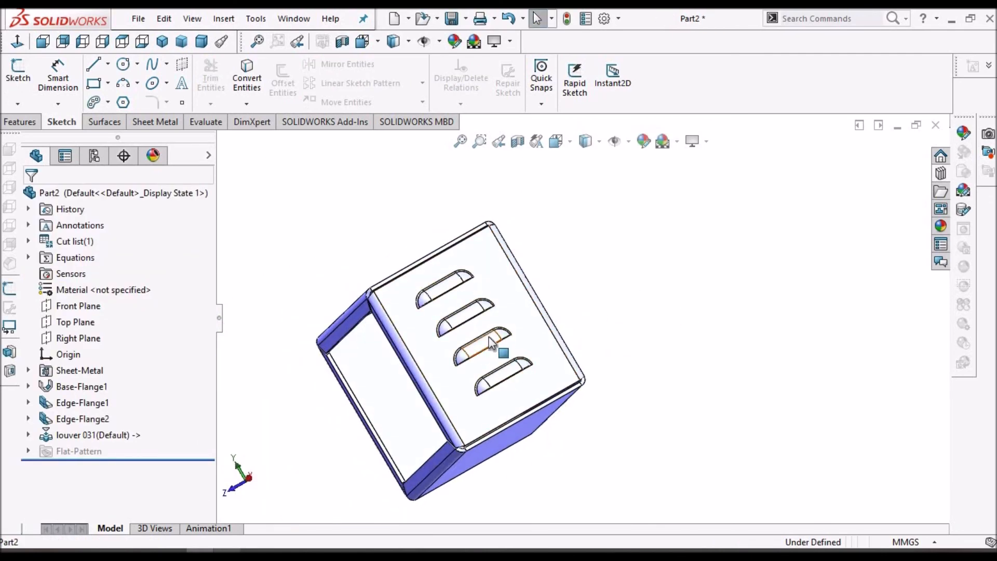
scroll(490, 342, down, 3)
scroll(514, 347, up, 1)
middle_drag(784, 238, 427, 338)
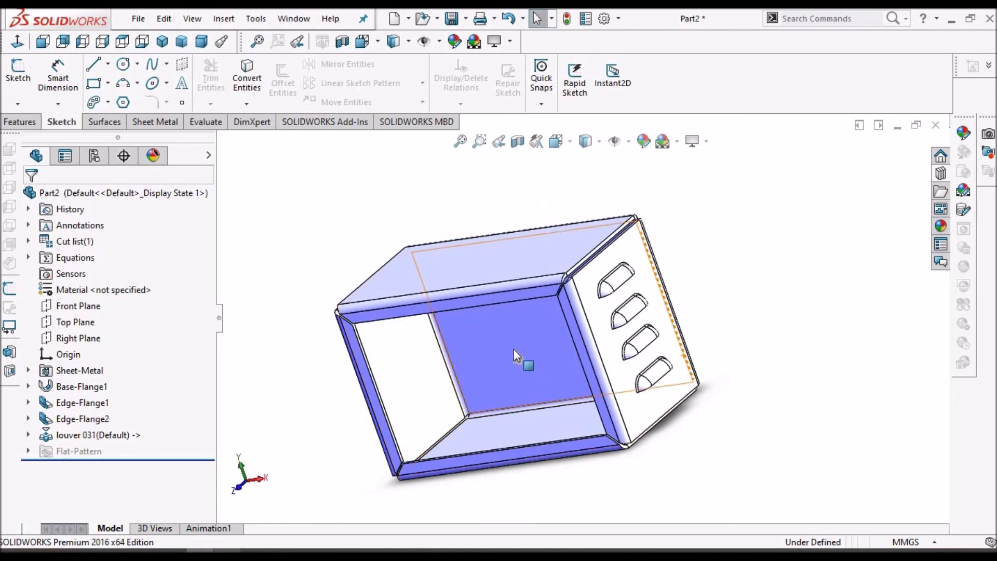
click(21, 122)
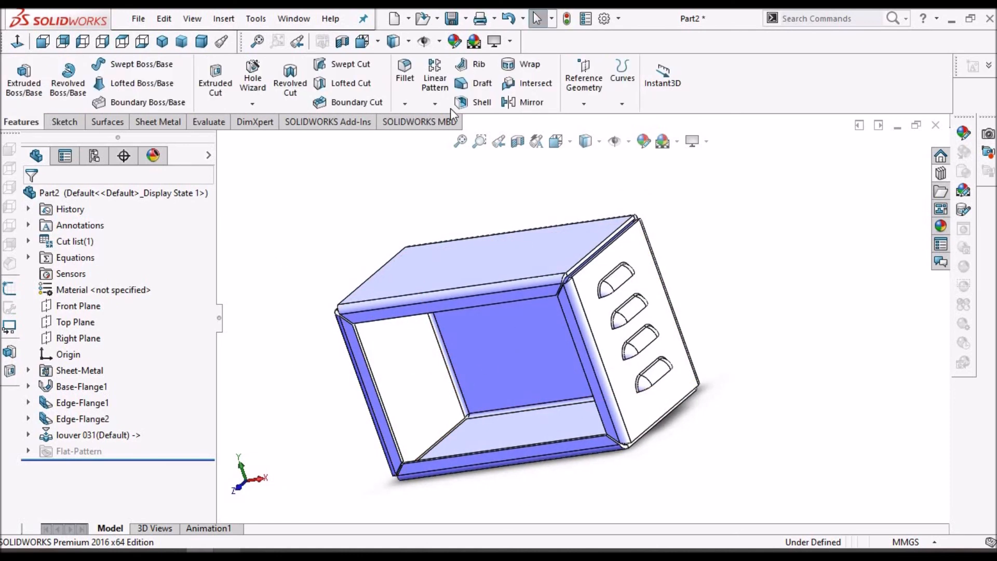
click(435, 104)
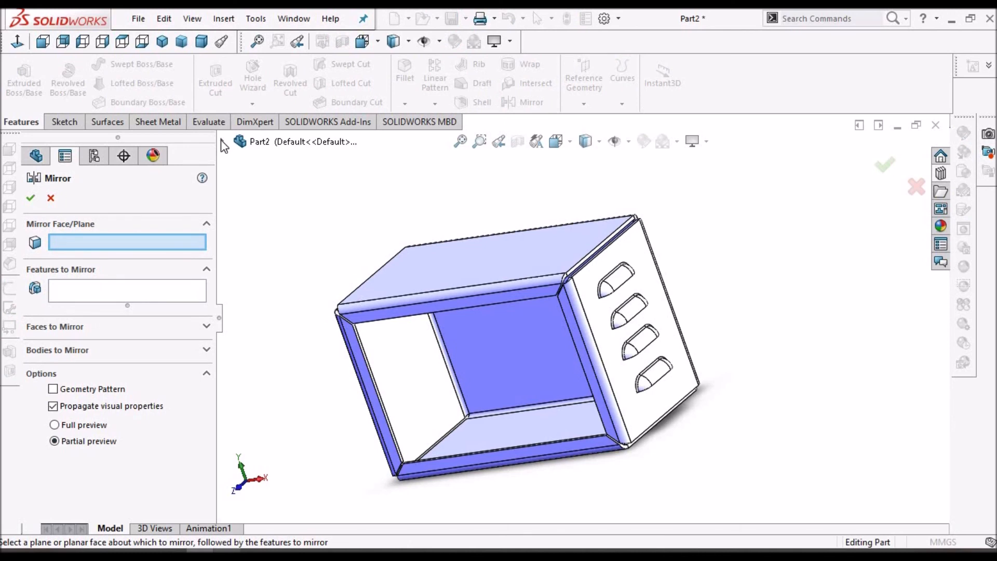
click(222, 141)
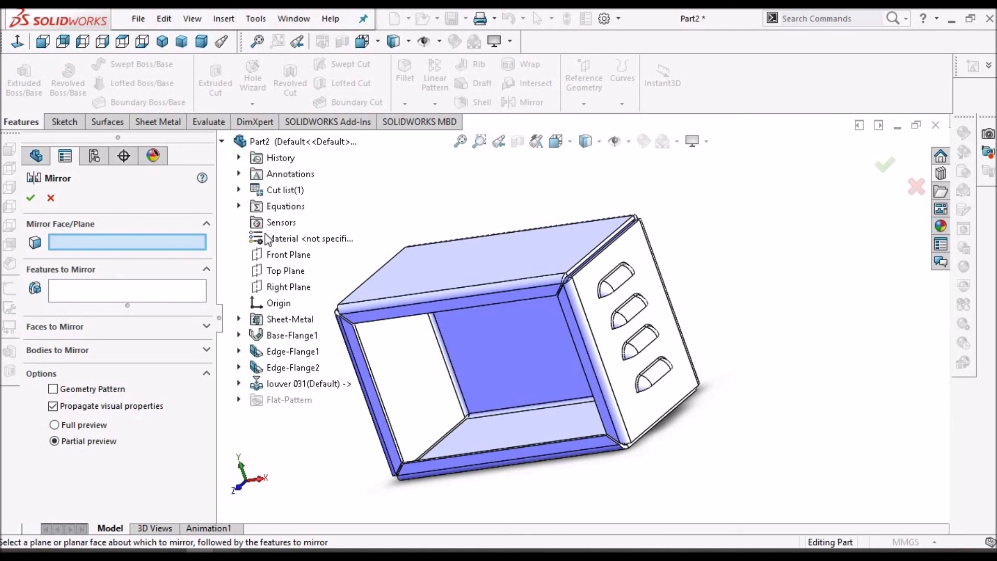
click(285, 287)
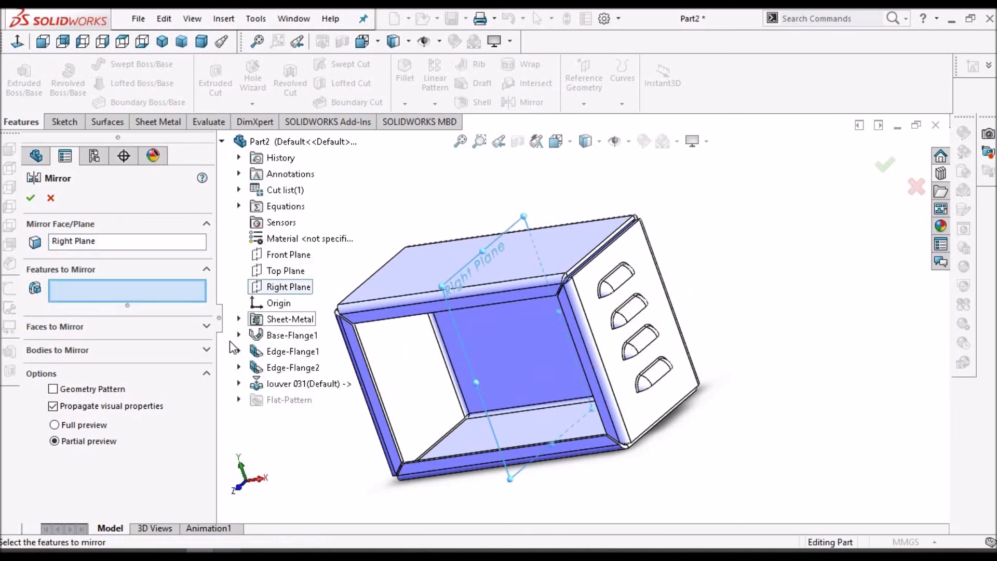
click(283, 385)
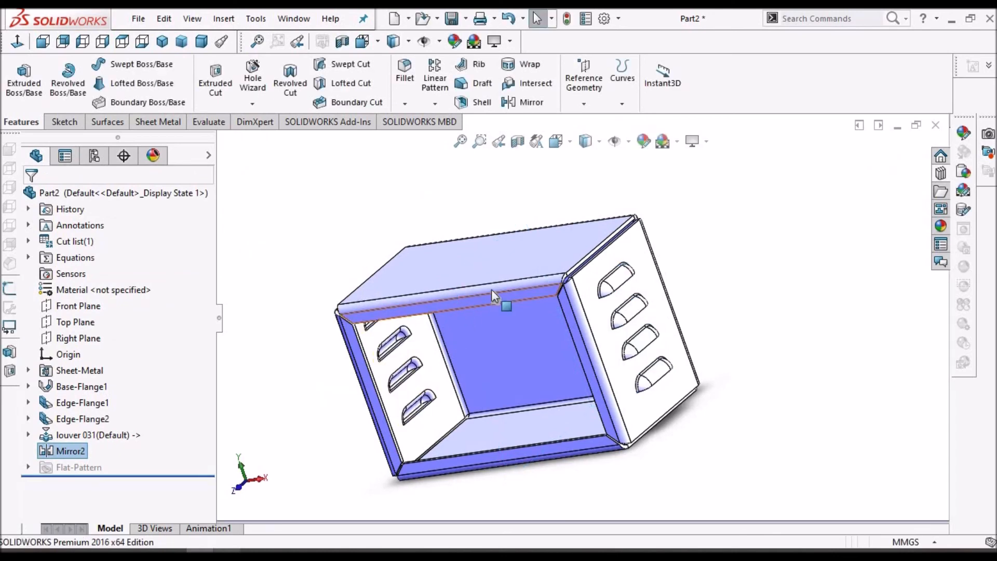
middle_drag(593, 267, 516, 309)
middle_drag(645, 325, 299, 548)
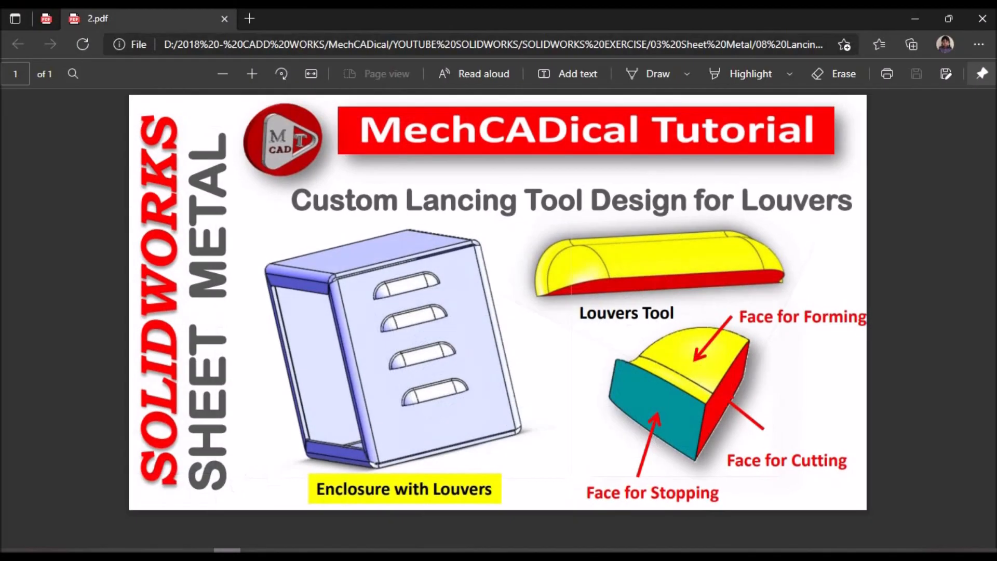